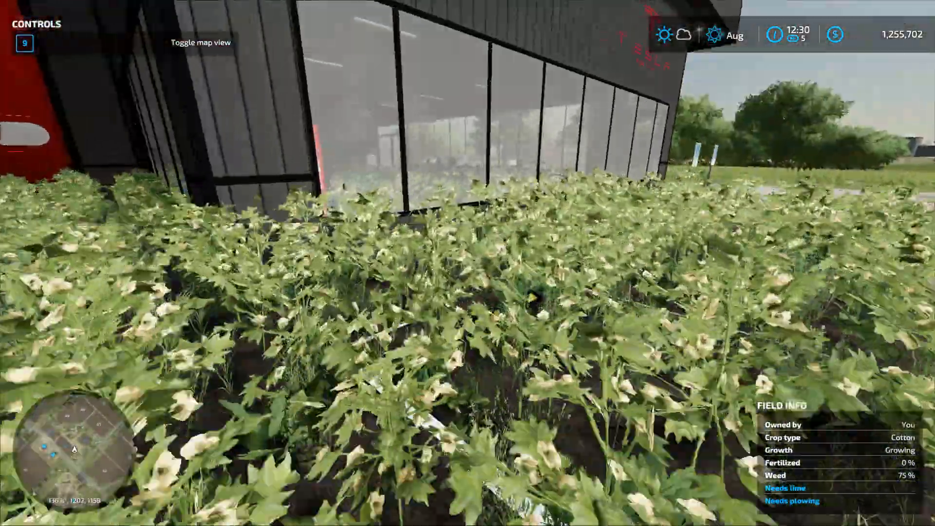
Walk around the placed Tesla showroom in the game and inspect its garage doors, side walls and glass front
key("s")
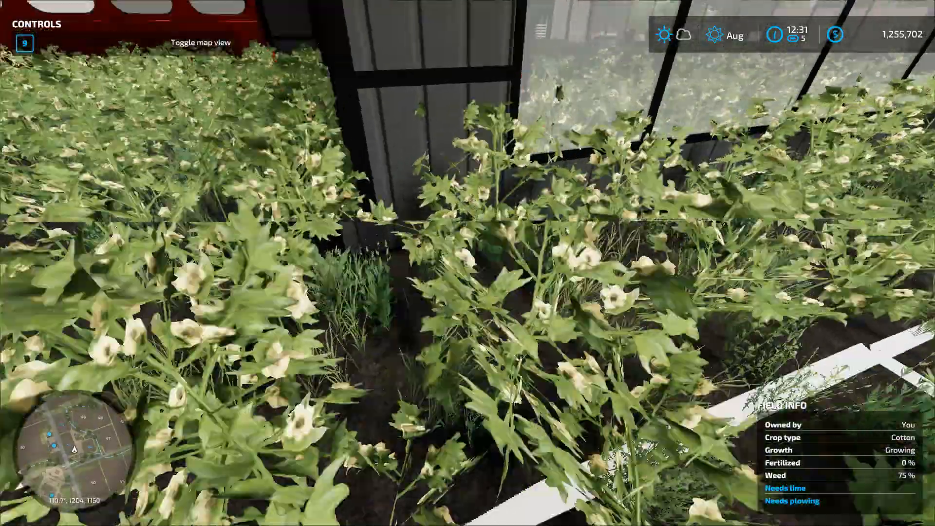
key("w")
key("w")
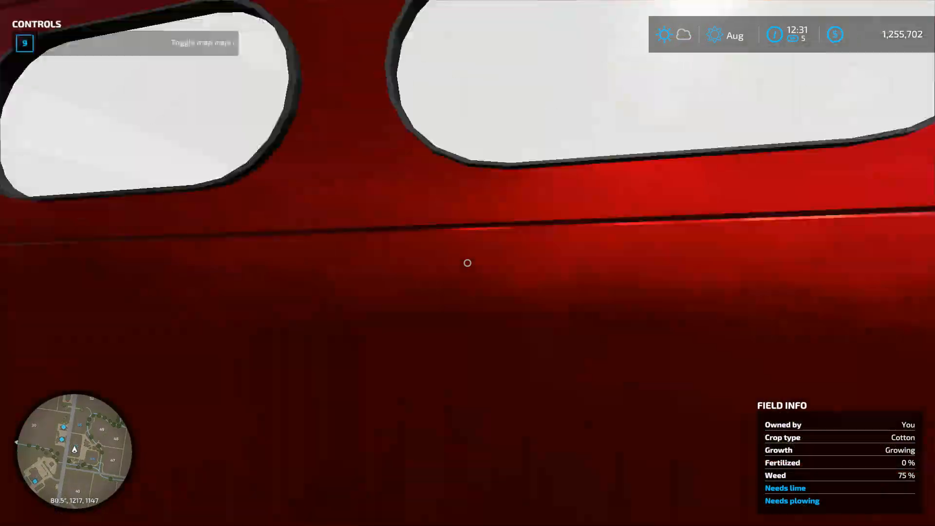
key("w")
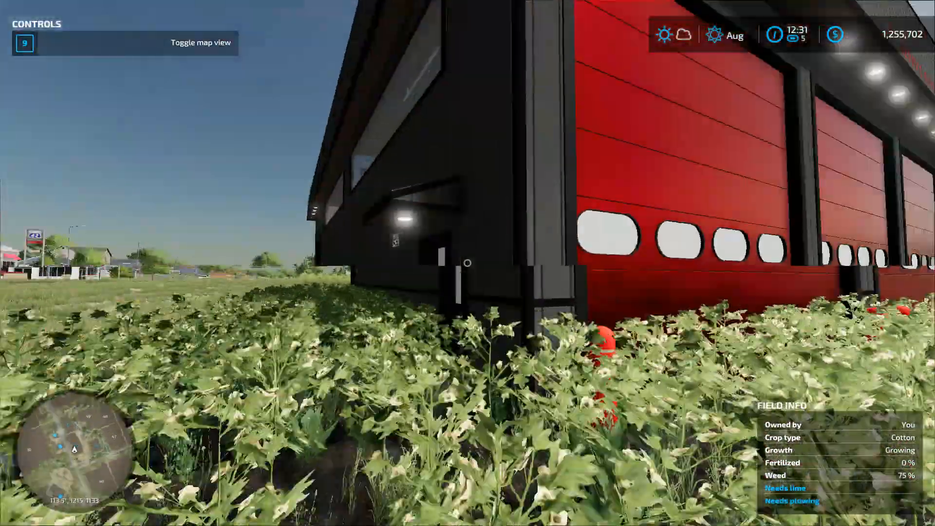
key("w")
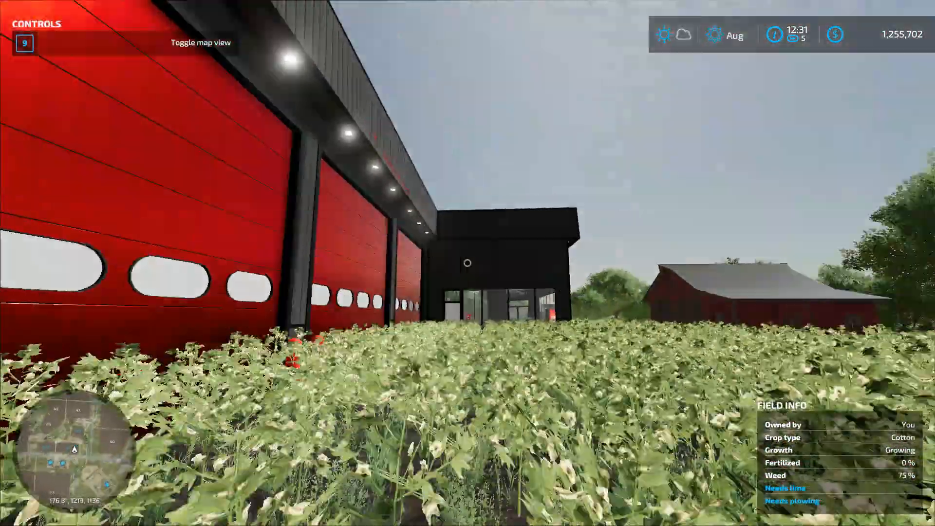
key("w")
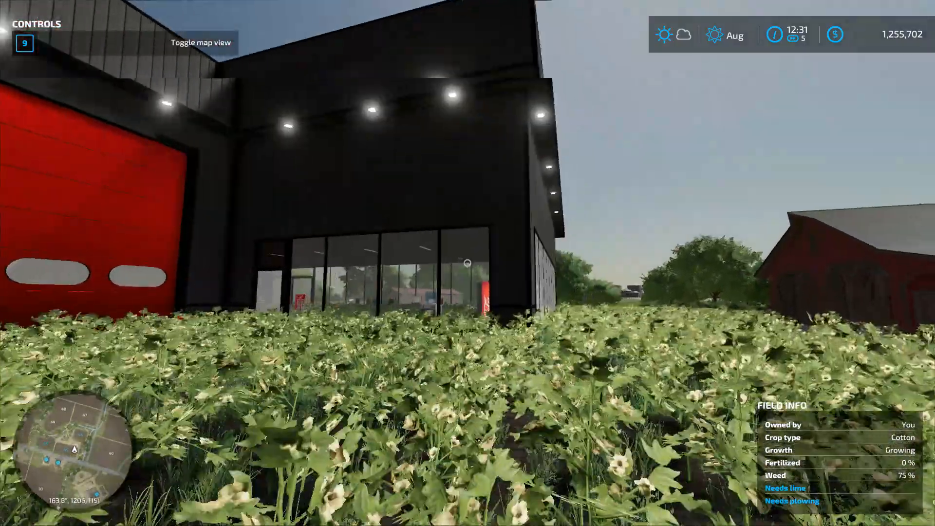
key("w")
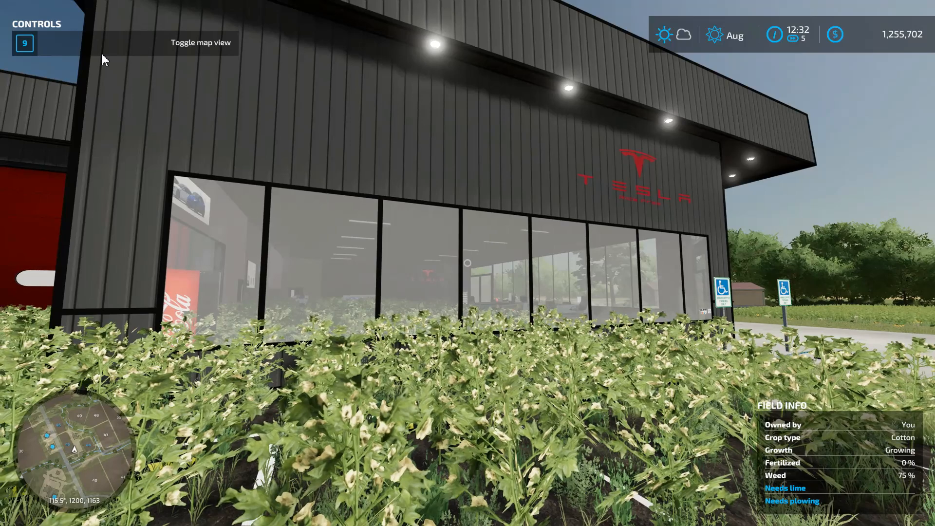
Switch to the game log in Notepad++, widen its view and examine the store.dds error on line 115
key("alt+Tab")
key("alt+Tab")
key("alt+Tab")
key("alt+Tab")
key("alt+Tab")
key("alt+Tab")
key("alt+Tab")
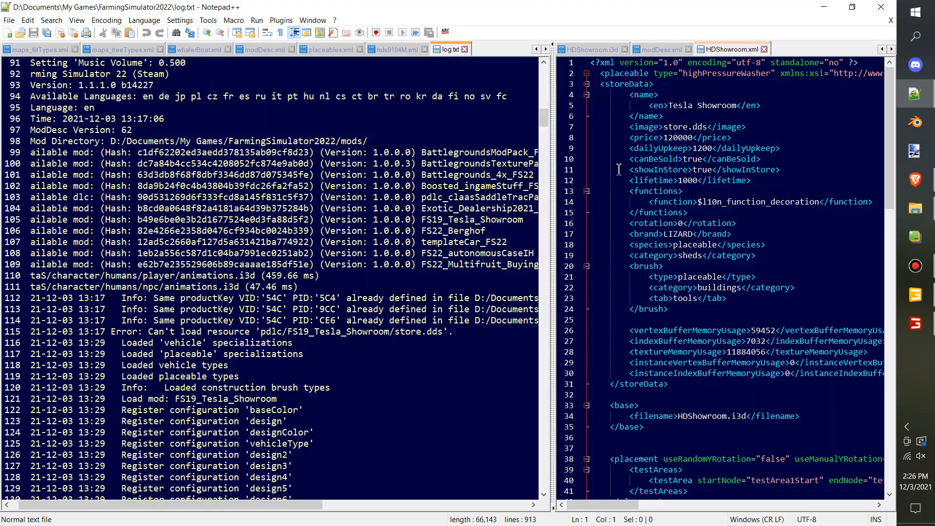
left_click_drag(554, 177, 719, 201)
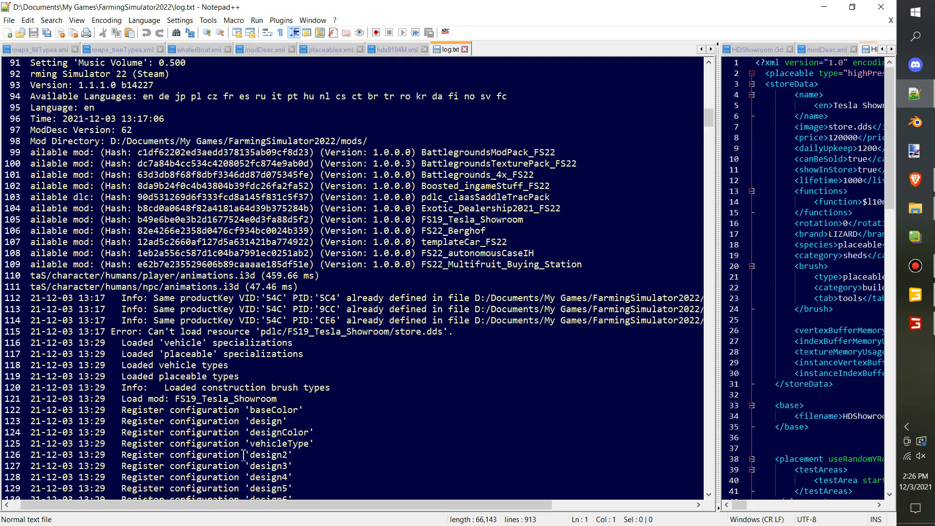
triple_click(456, 334)
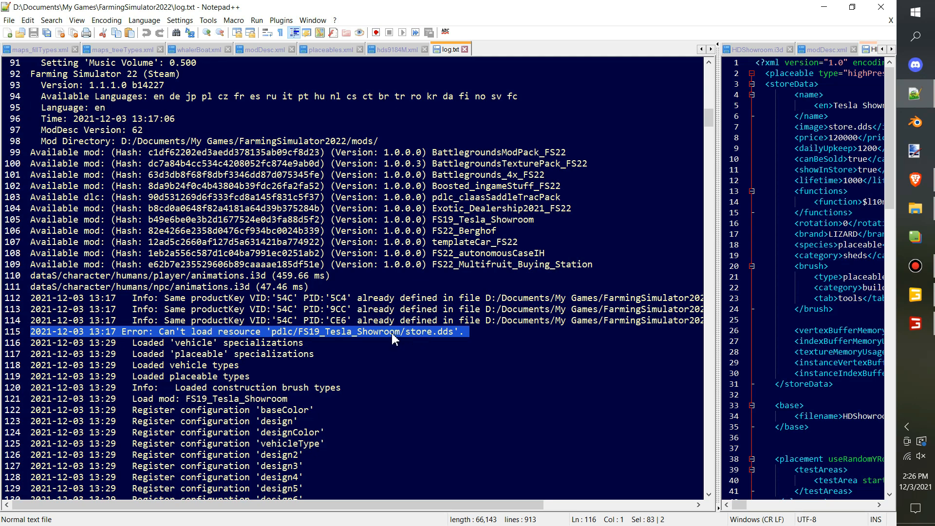
left_click(411, 333)
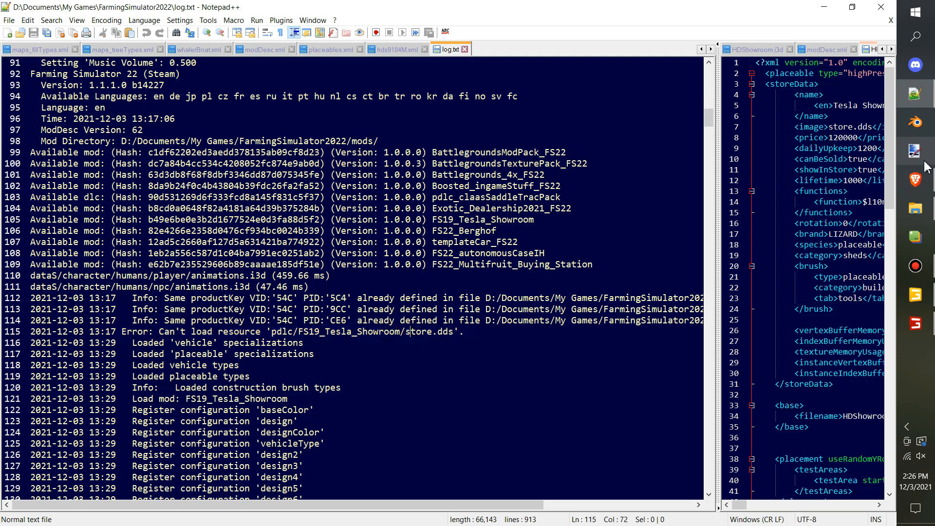
Open the FS19_Tesla_Showroom folder in File Explorer and compare the Store image's file name with the one in the Notepad++ log
left_click(925, 213)
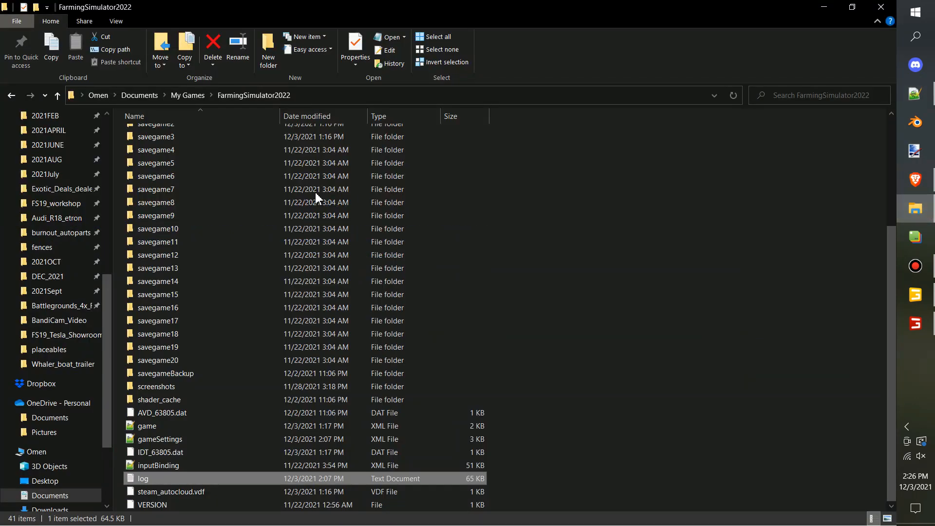
left_click(53, 335)
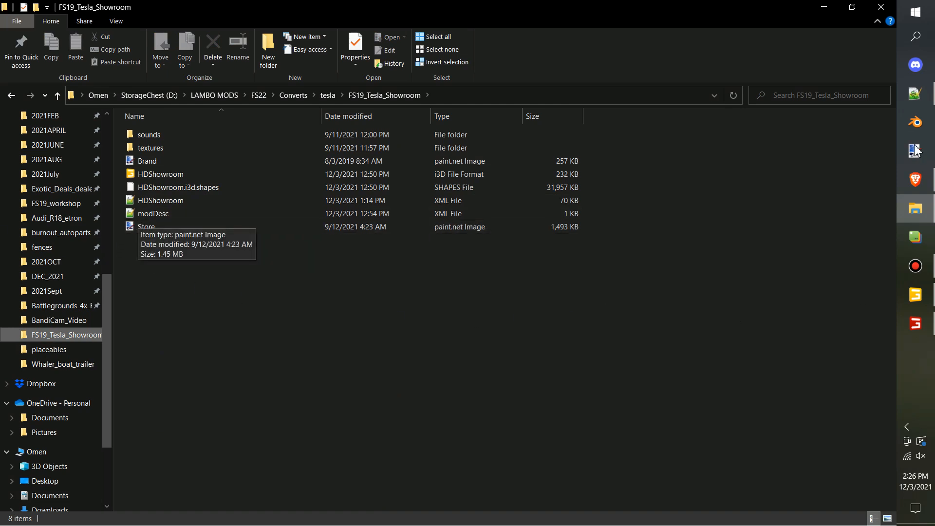
left_click(915, 94)
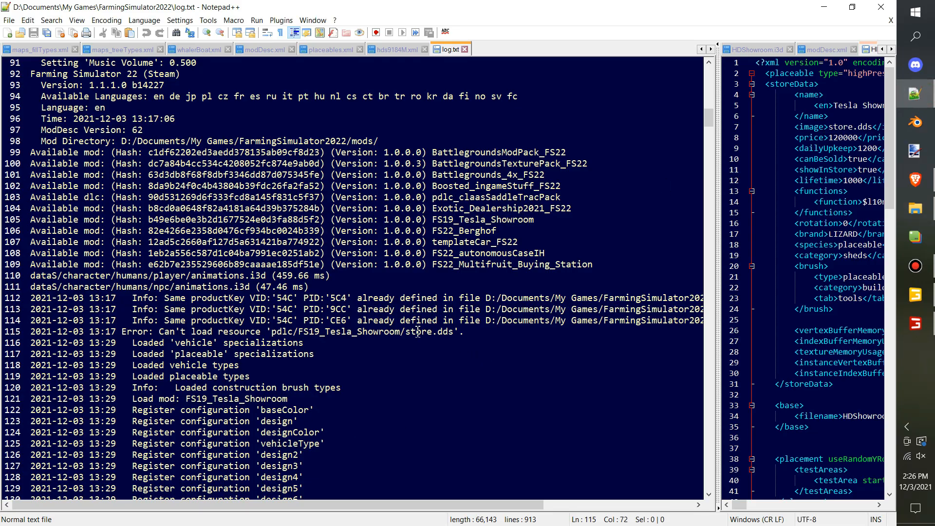
left_click(915, 209)
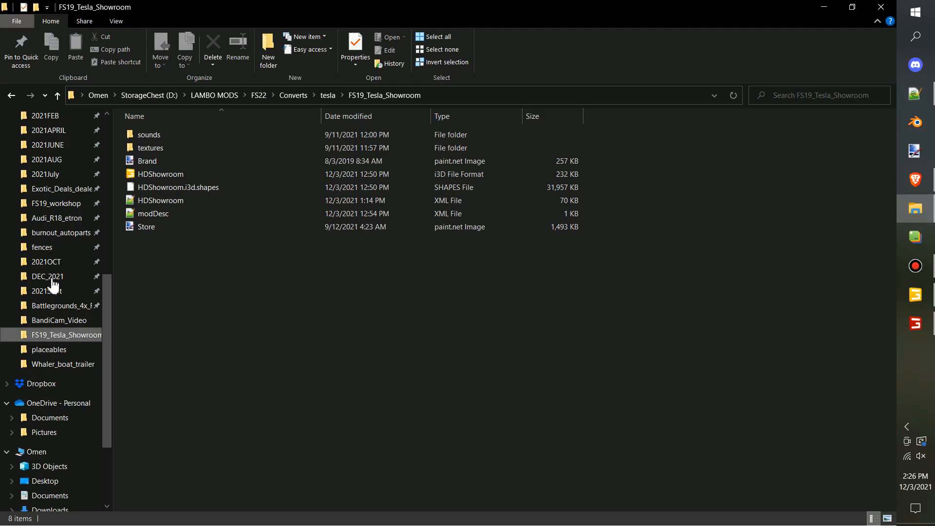
Rename the Store image file in the FS19_Tesla_Showroom folder as store in lowercase
right_click(163, 225)
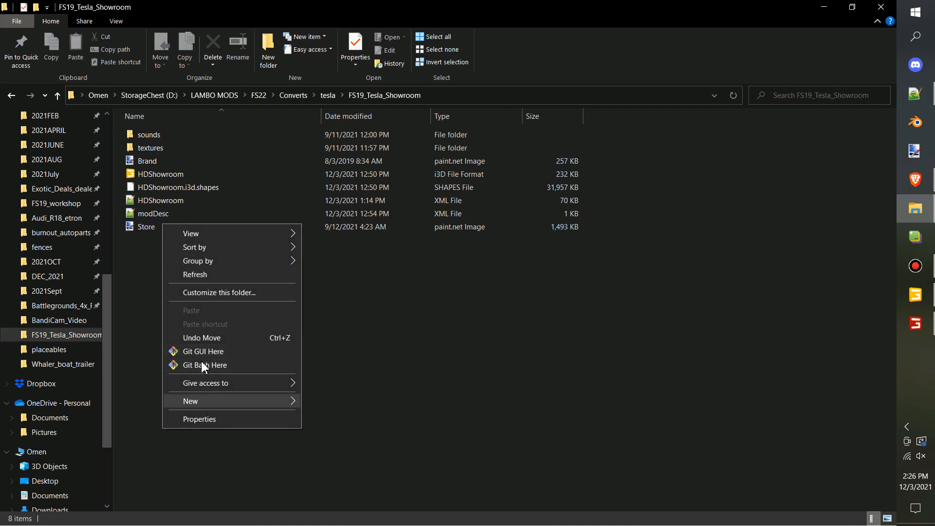
left_click(142, 225)
right_click(149, 229)
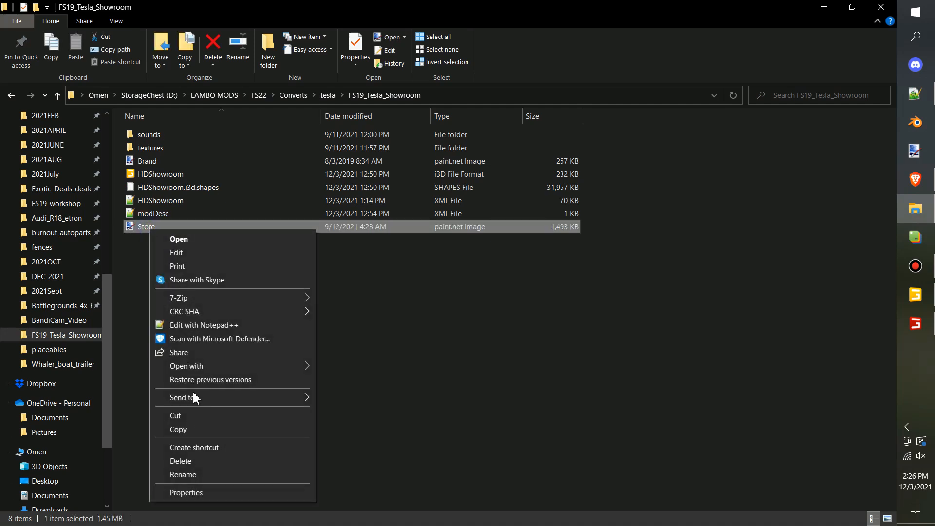
left_click(200, 474)
left_click(158, 227)
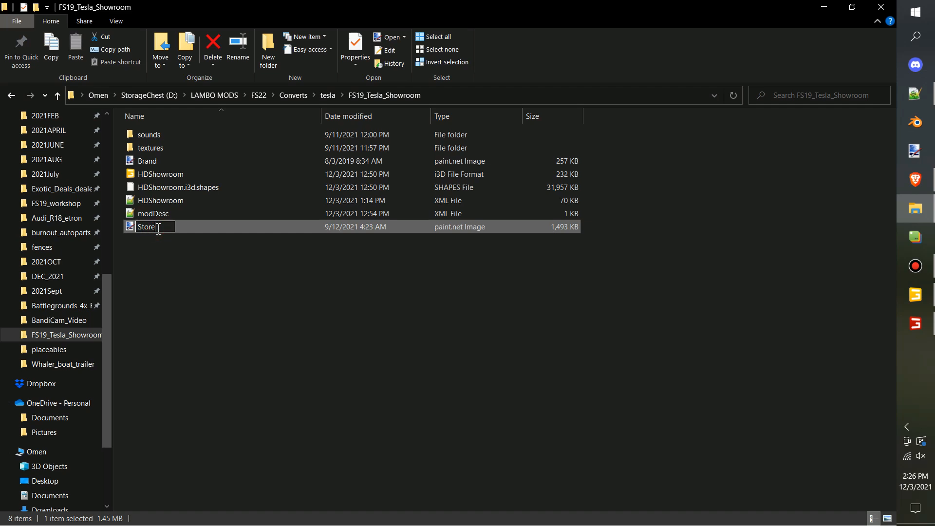
left_click(176, 294)
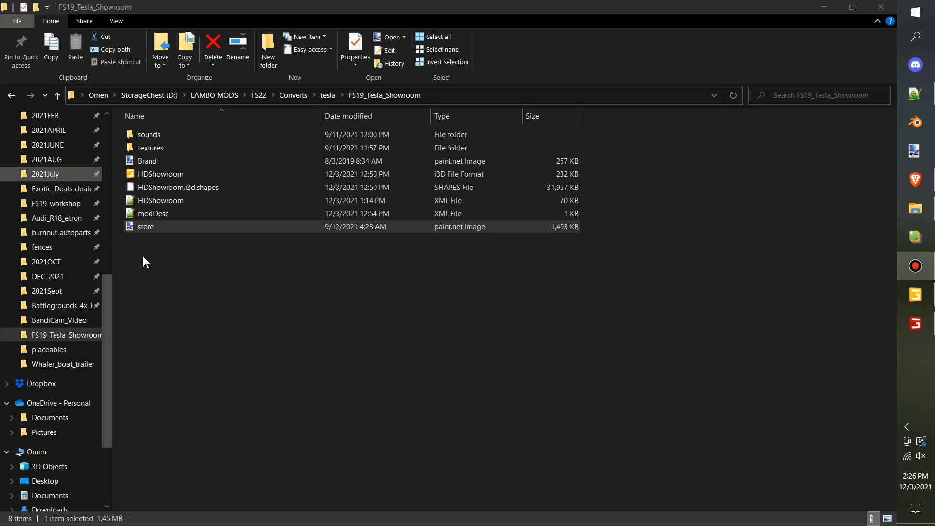
left_click(177, 260)
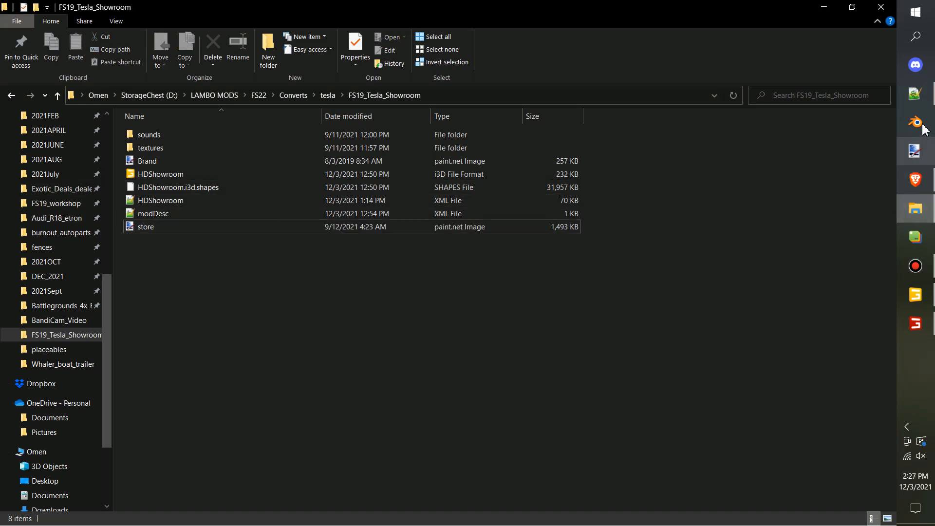
Return to the log in Notepad++ and read on from line 115 for further errors and warnings about the showroom mod
left_click(916, 94)
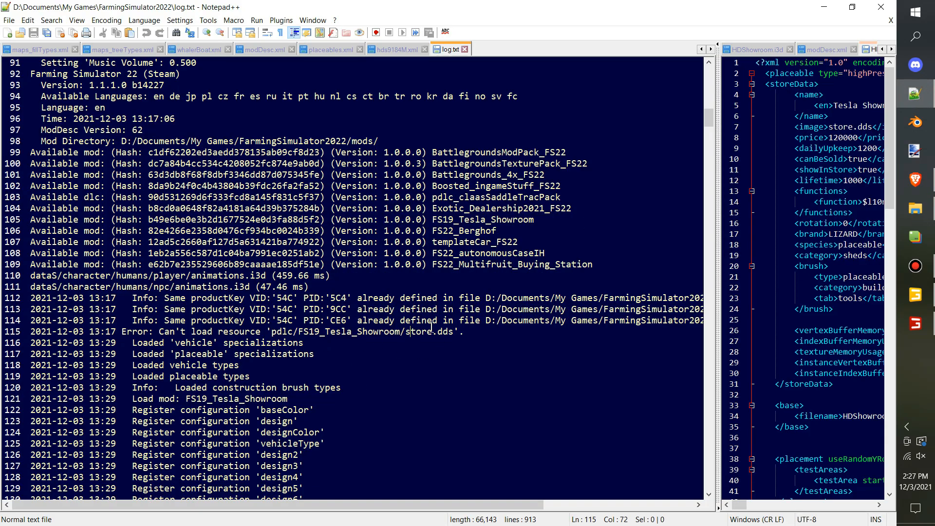
left_click(330, 331)
scroll(337, 341, "down", 5)
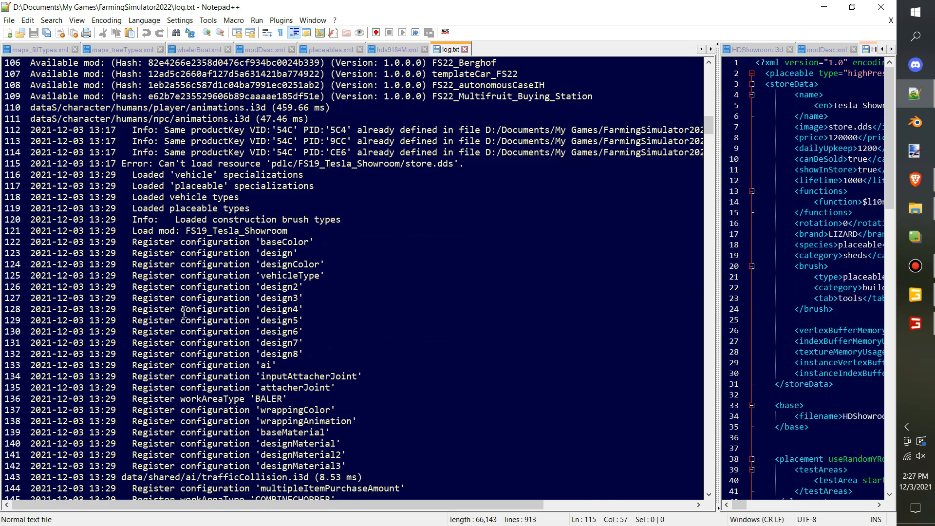
scroll(184, 313, "down", 20)
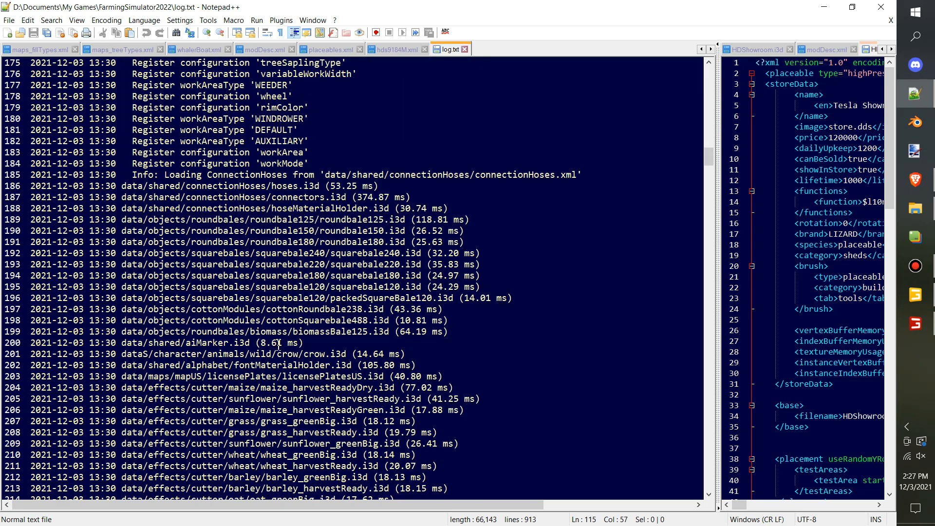
scroll(279, 343, "down", 20)
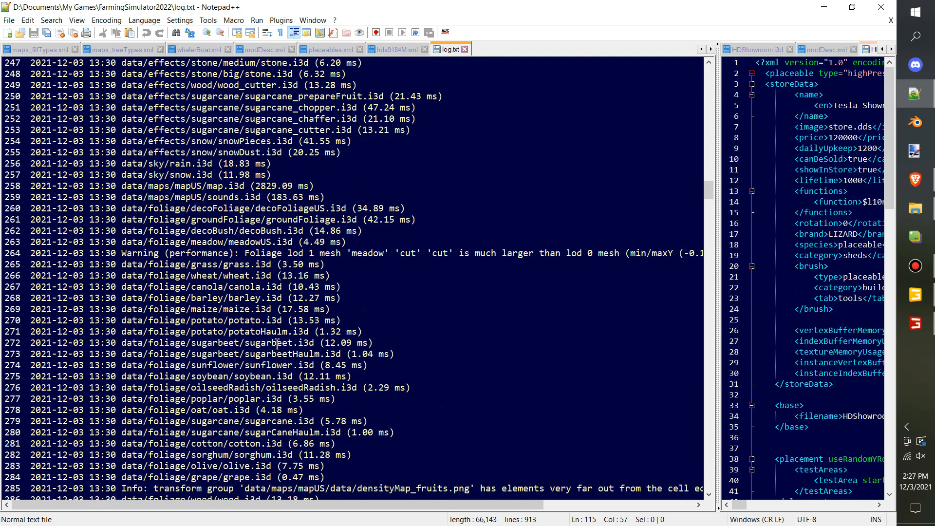
left_click_drag(203, 253, 485, 253)
scroll(403, 329, "down", 5)
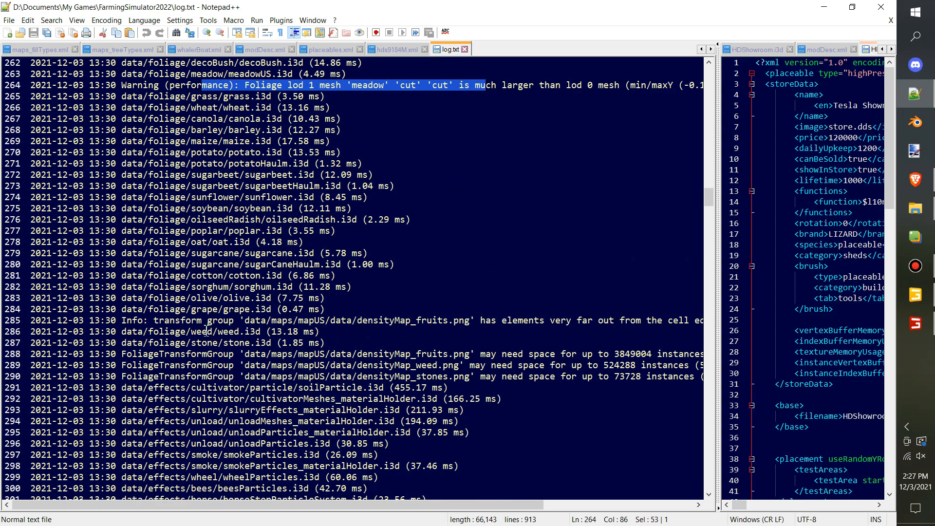
scroll(206, 331, "down", 20)
scroll(206, 319, "down", 11)
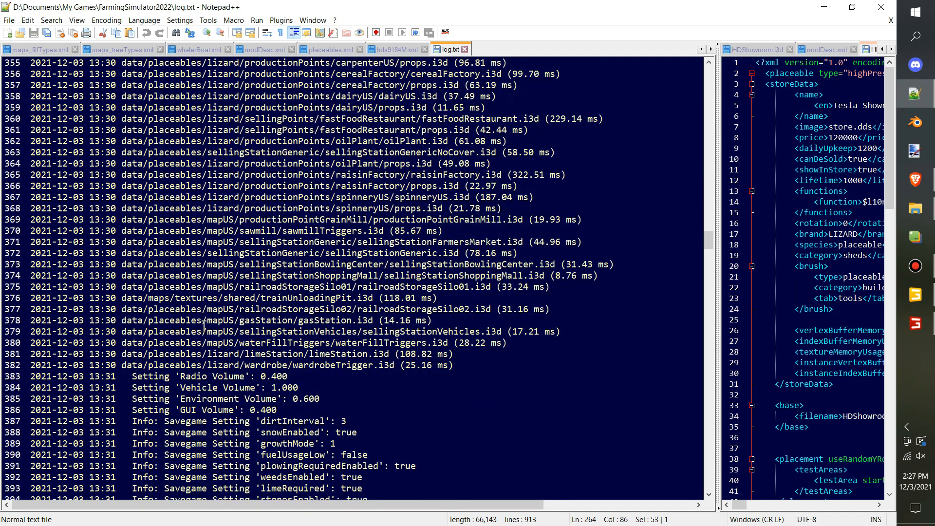
scroll(204, 328, "down", 11)
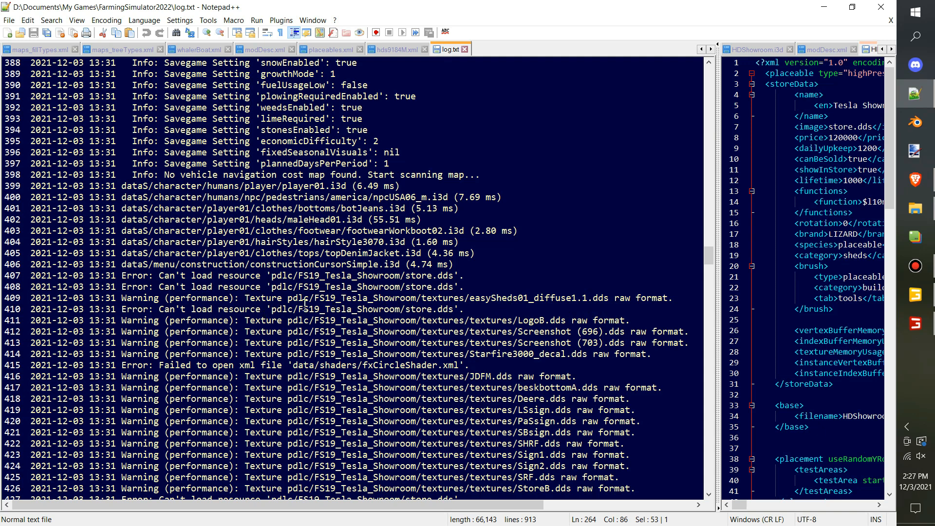
Examine the log's raw-format texture warnings and the index errors reported for the showroom
triple_click(691, 297)
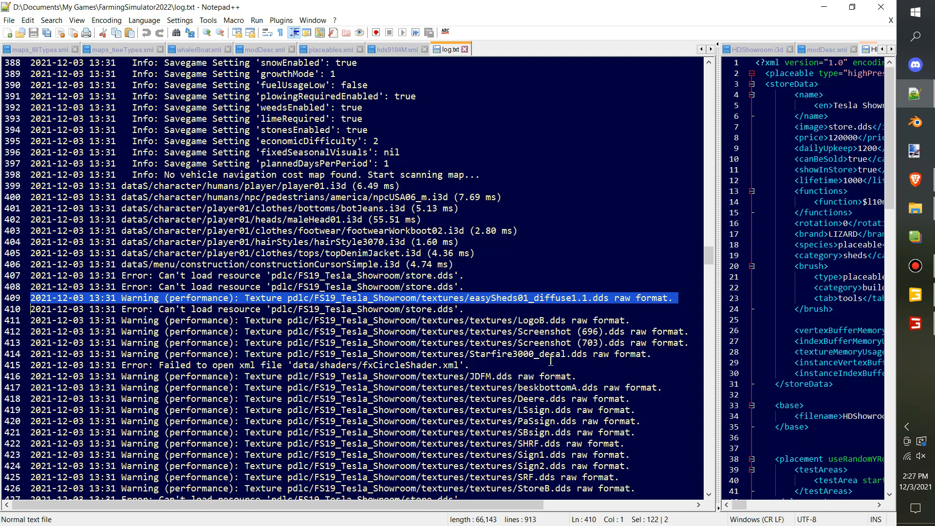
scroll(552, 360, "down", 2)
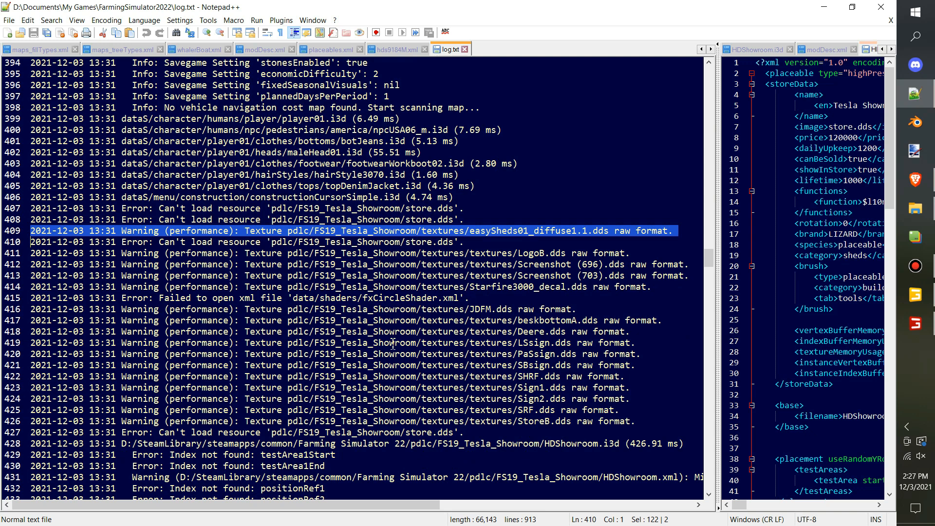
left_click(428, 280)
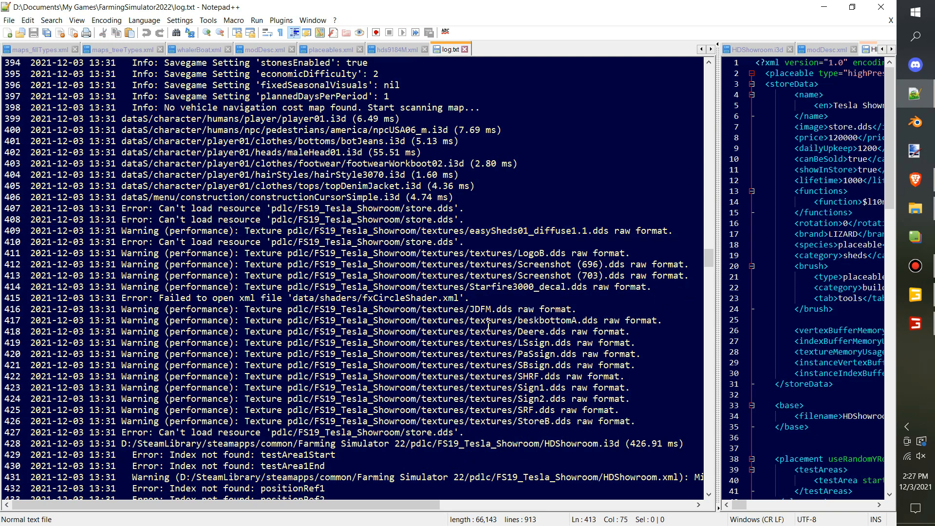
scroll(386, 361, "down", 6)
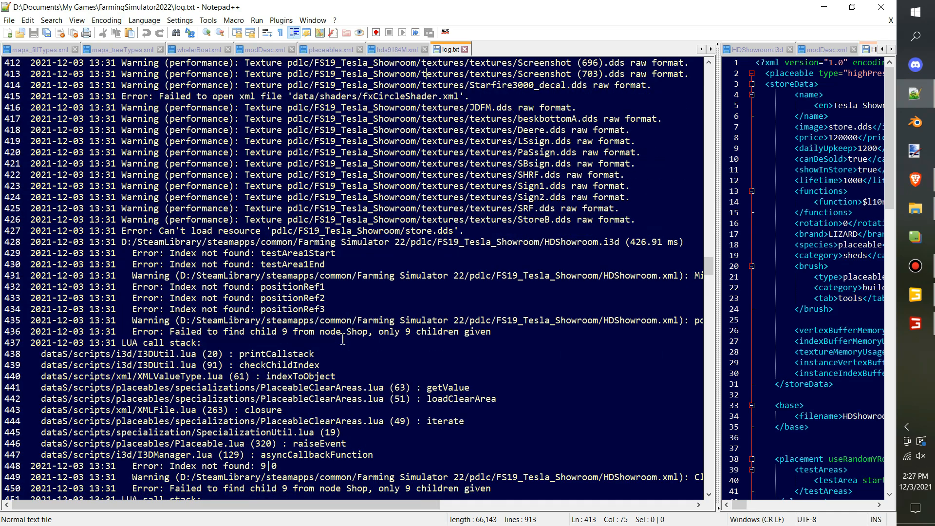
scroll(343, 339, "down", 3)
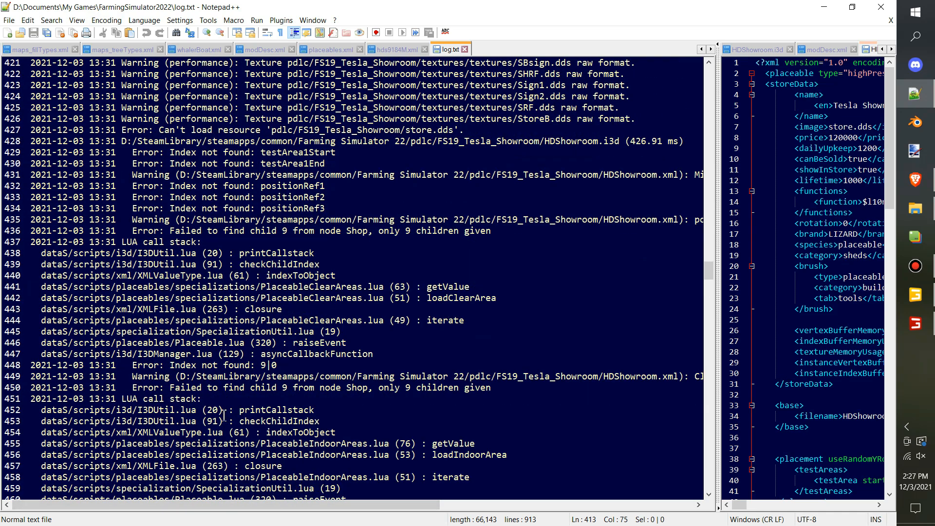
scroll(224, 415, "up", 7)
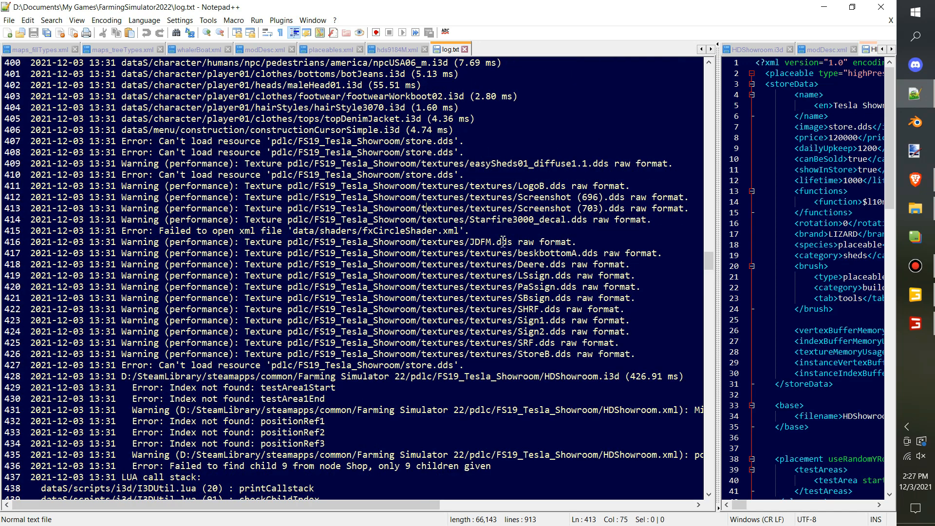
Open the easySheds01_diffuse1.1 texture named in the log's raw-format warning from the mod's textures folder in paint.net
triple_click(464, 154)
left_click(481, 163)
double_click(483, 163)
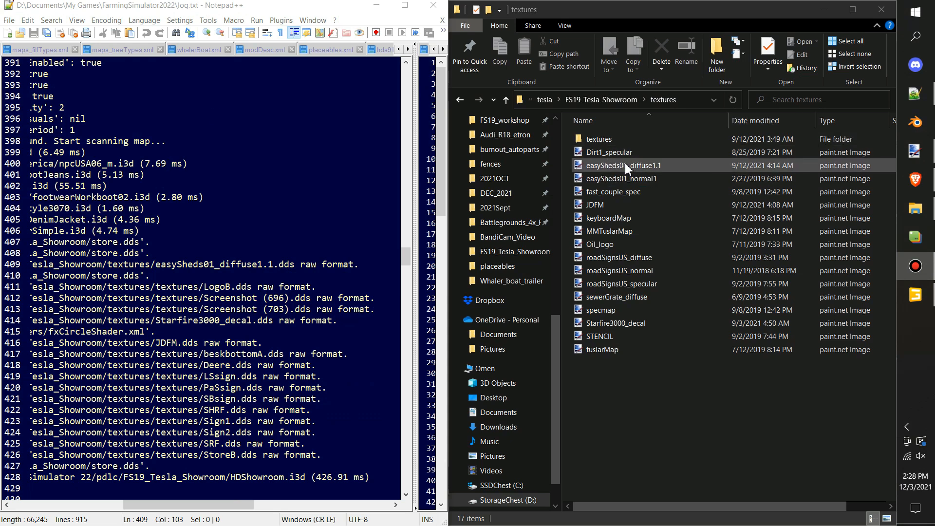
mouse_move(625, 168)
left_mouse_down()
mouse_move(915, 152)
mouse_move(440, 323)
left_mouse_up()
left_click(392, 291)
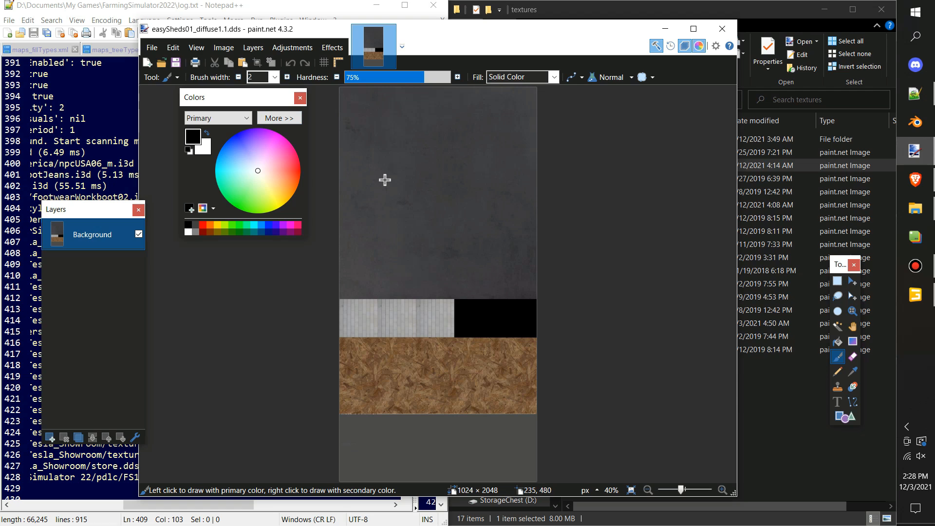
Check the easySheds01_diffuse1.1 texture's pixel width and height in the Resize settings
key("ctrl+r")
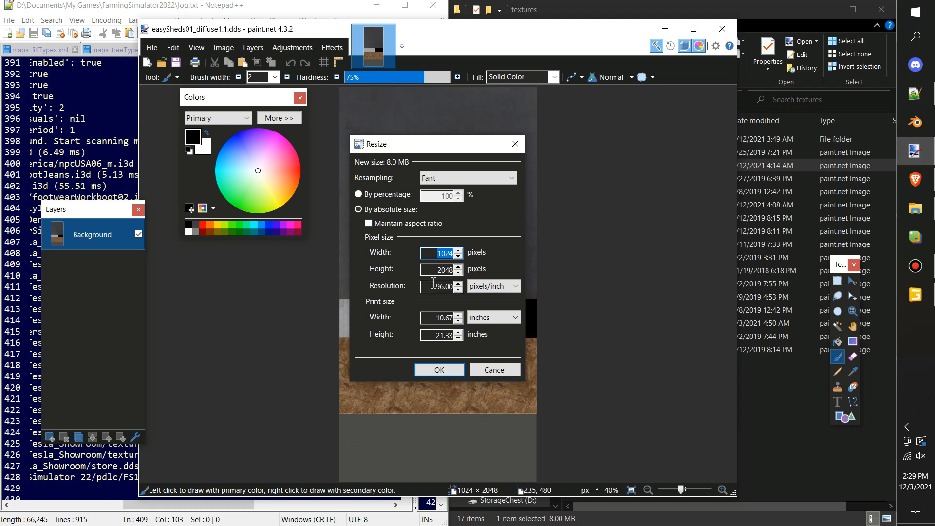
left_click(431, 252)
double_click(437, 251)
left_click(504, 371)
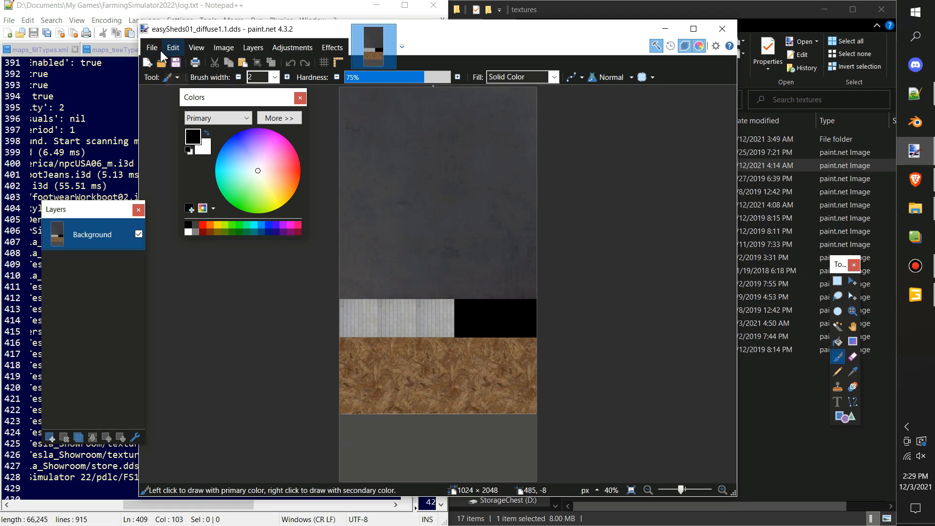
Save the texture as a DDS copy named easySheds01_diffuse_edit with BC3 (Linear, DXT5) compression and close paint.net
left_click(152, 47)
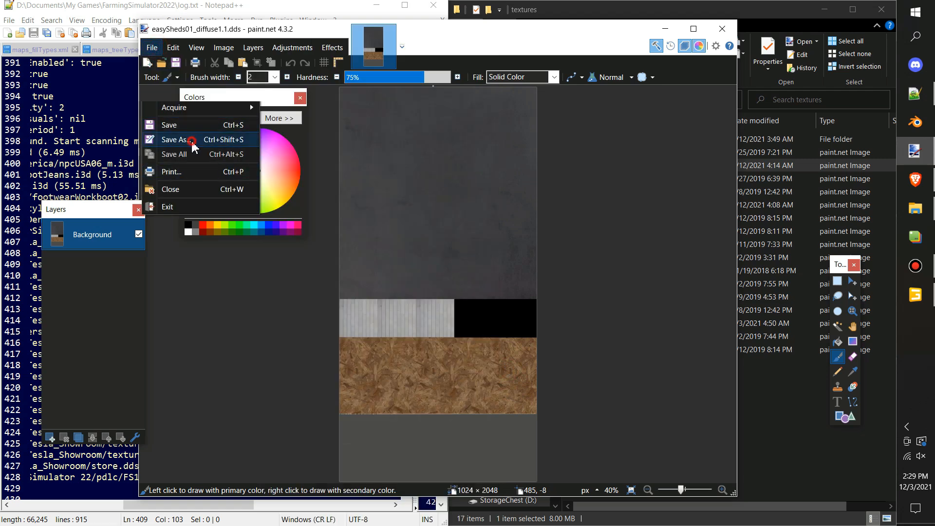
left_click(193, 141)
left_click(320, 246)
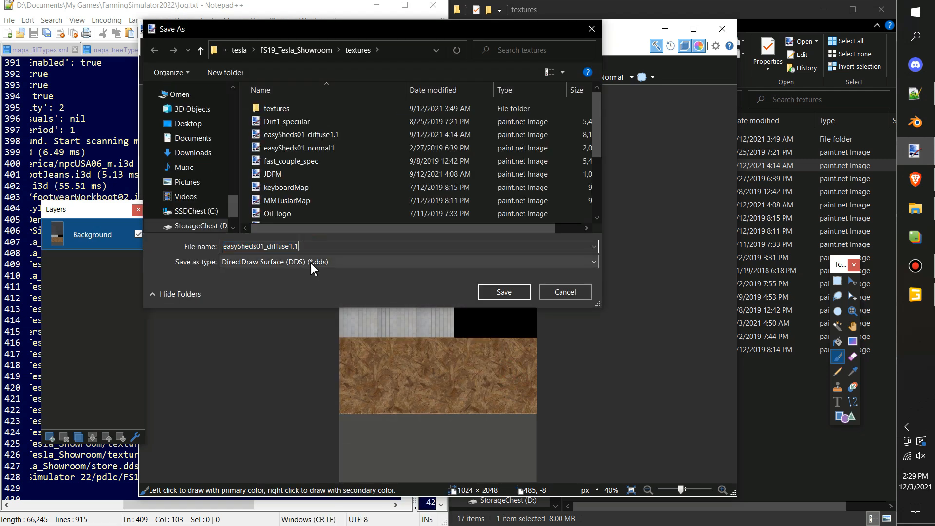
key("BackSpace")
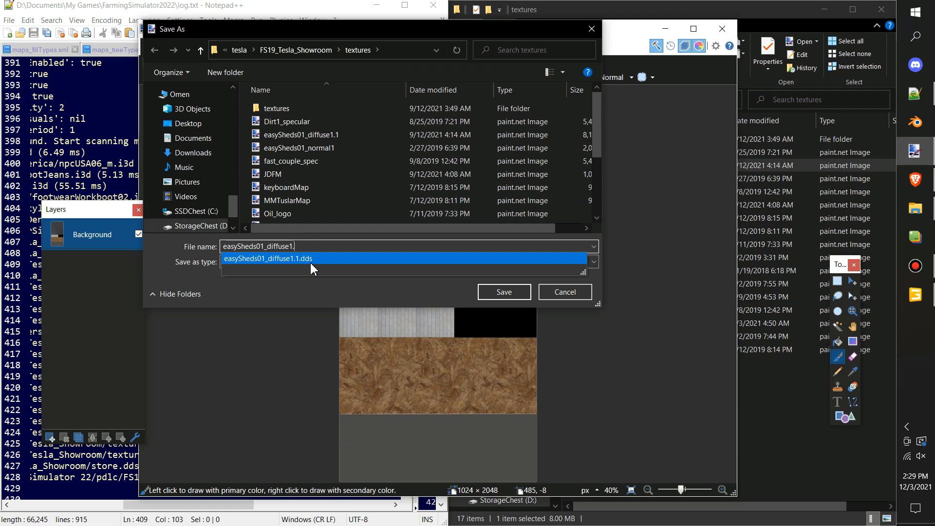
key("BackSpace")
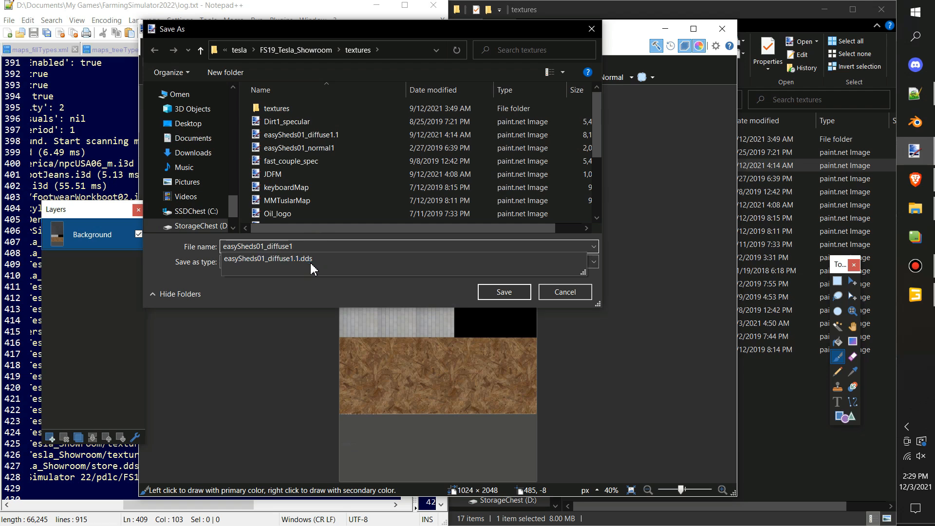
type("_edit")
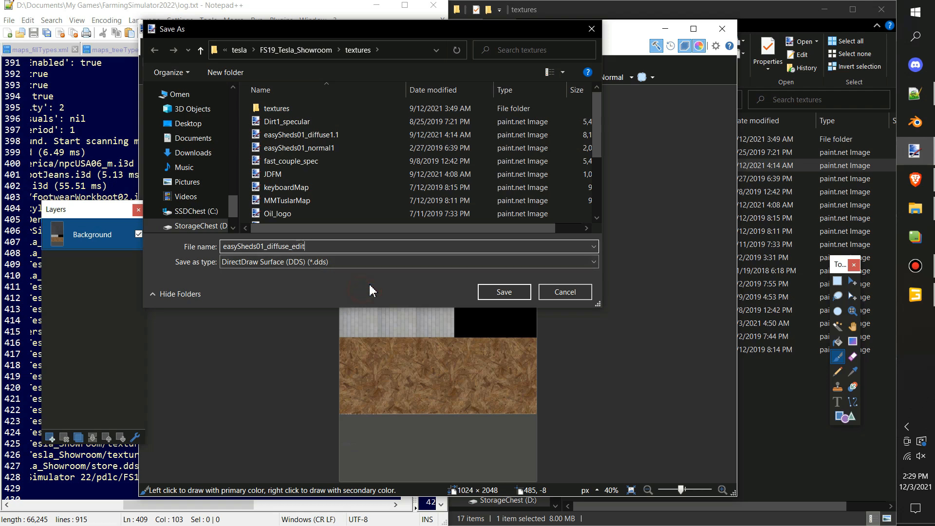
left_click(508, 292)
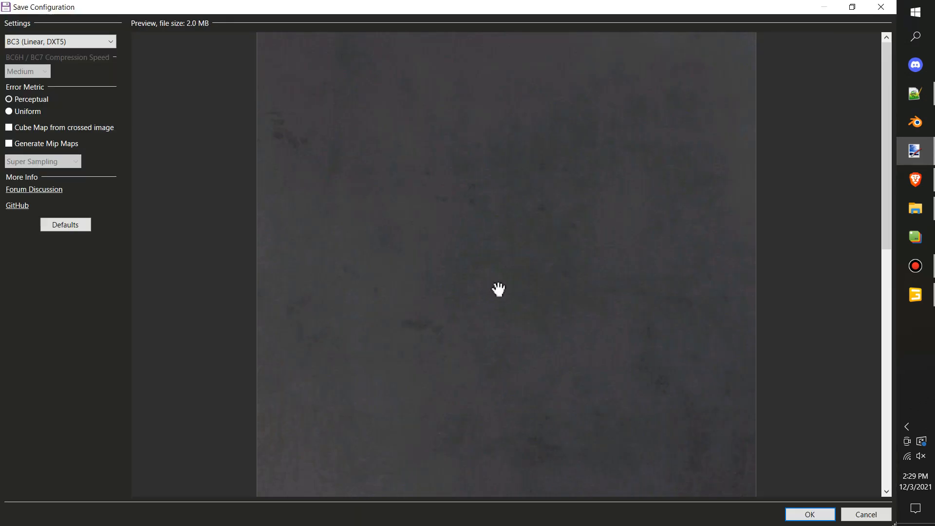
left_click(827, 513)
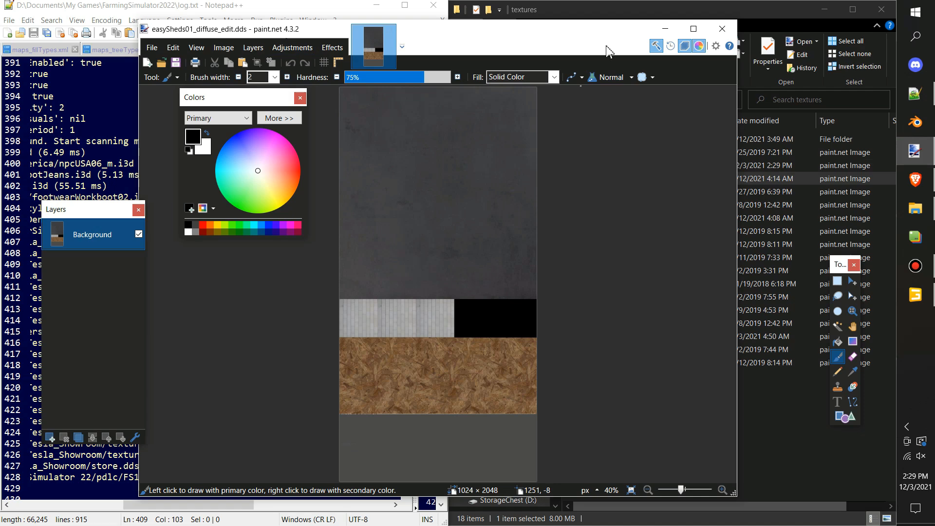
left_click(721, 31)
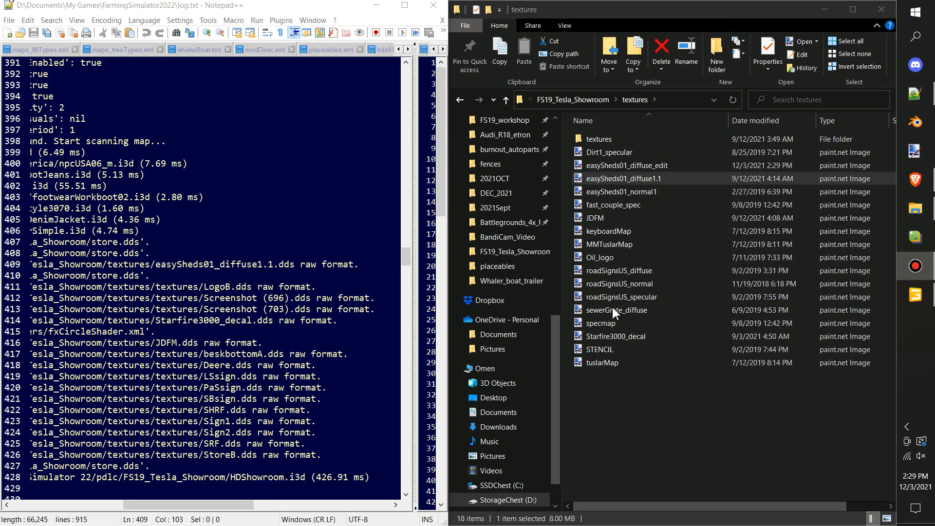
right_click(645, 183)
left_click(678, 427)
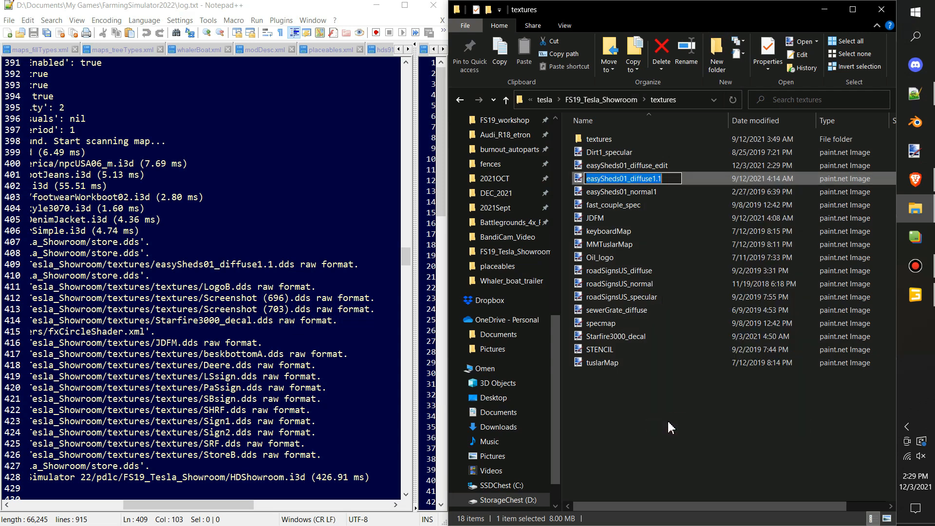
mouse_move(922, 218)
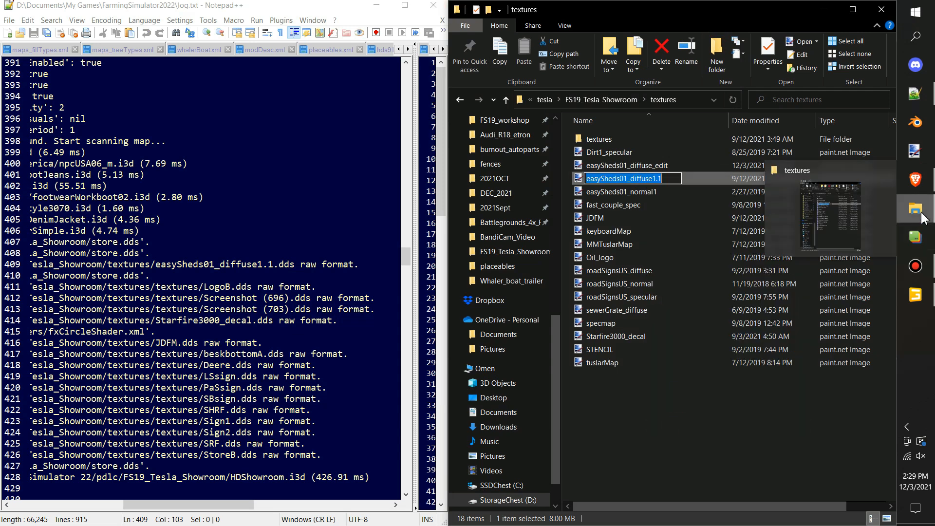
scroll(294, 51, "down", 2)
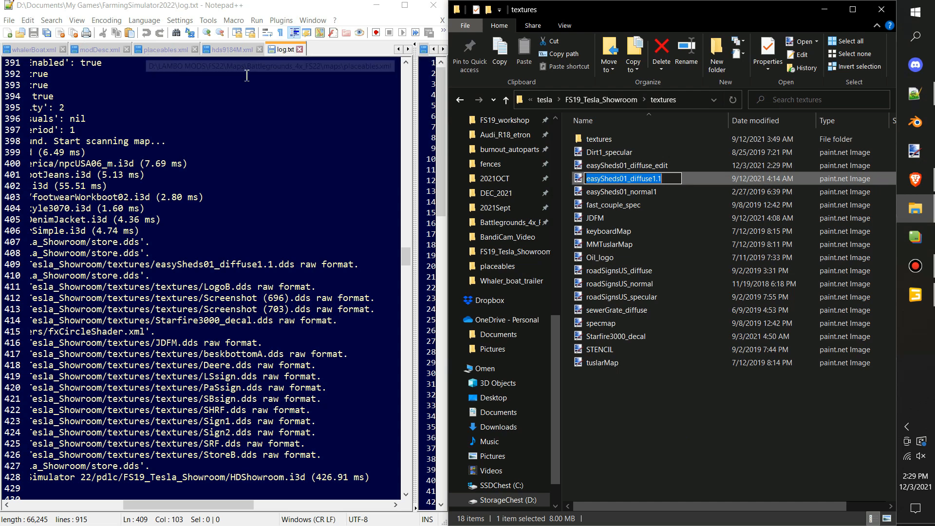
Save the HDShowroom.i3d scene in GIANTS Editor, open it in Notepad++ with its content reloaded, and enlarge its view
left_click(921, 214)
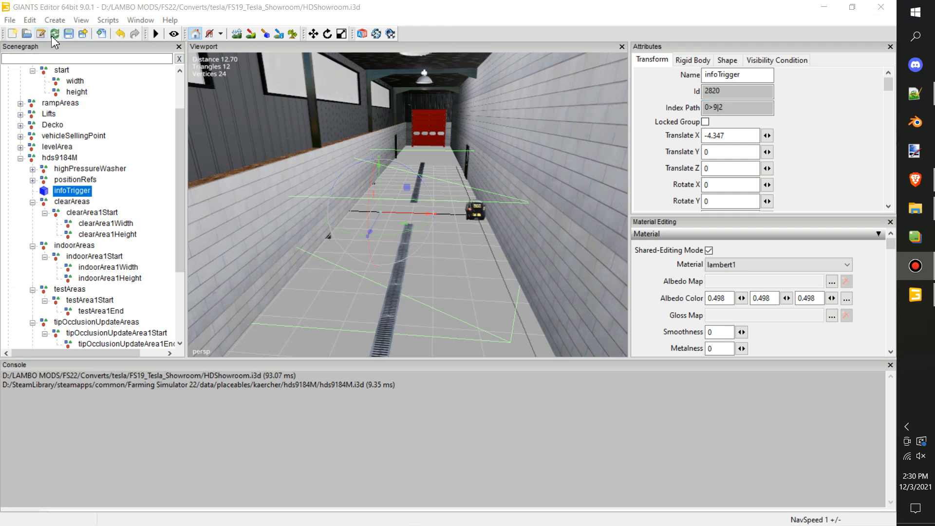
left_click(71, 36)
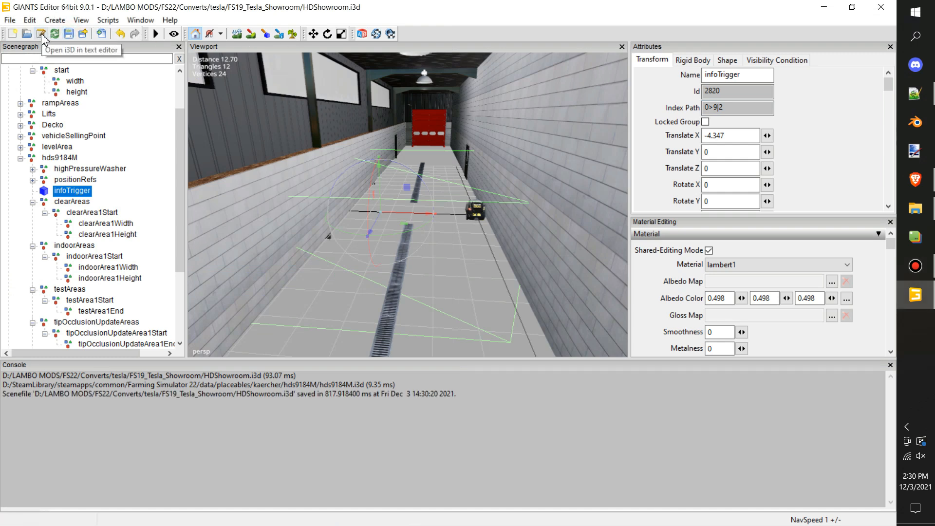
left_click(41, 35)
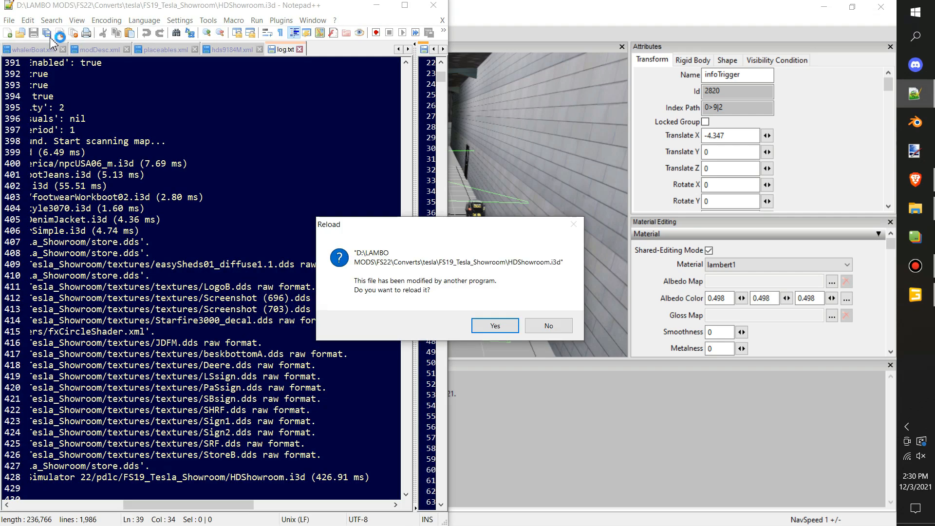
left_click(493, 325)
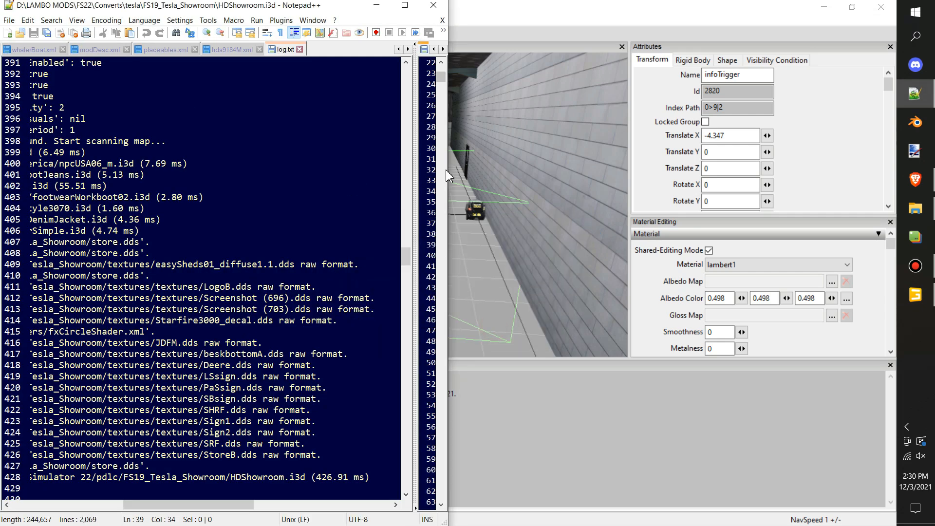
left_click(405, 6)
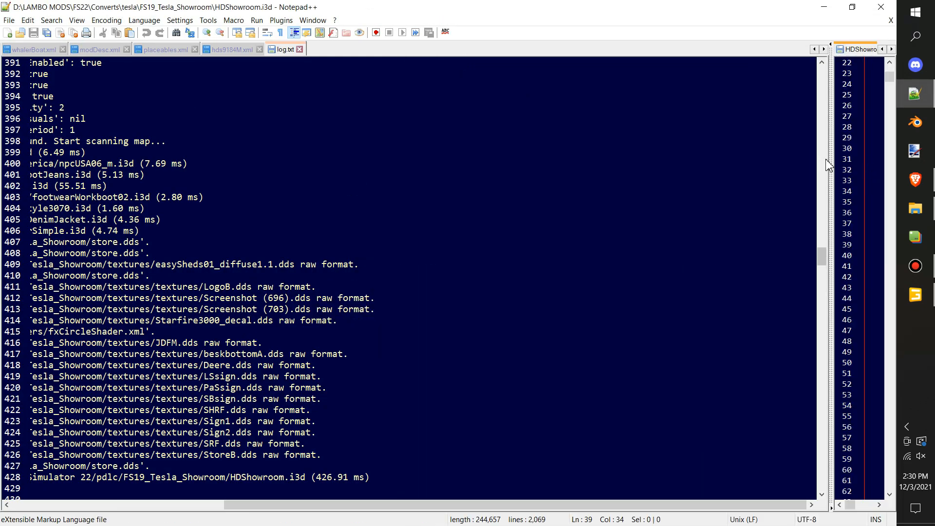
left_click_drag(831, 158, 332, 188)
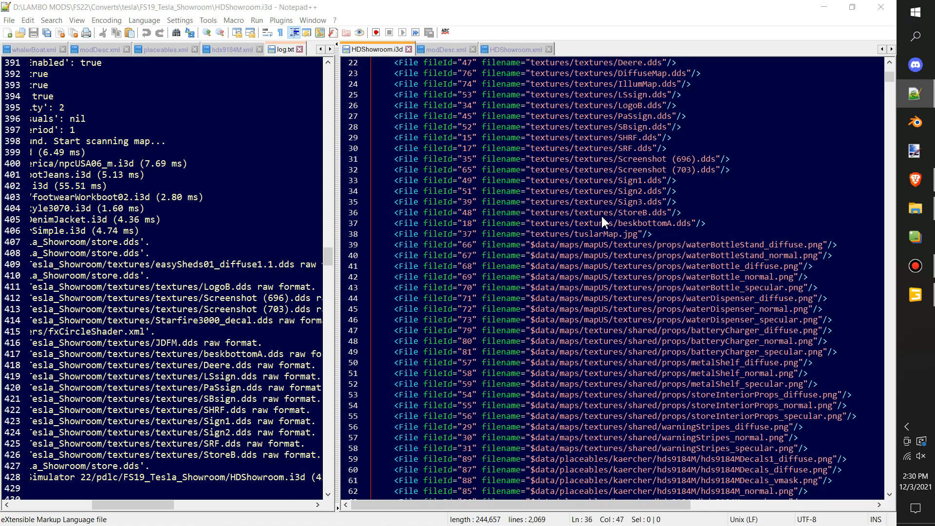
Copy easySheds01_diffuse1 from the raw-format warning on log line 409 and set it as the search term
double_click(600, 215)
key("ctrl+f")
left_click(200, 373)
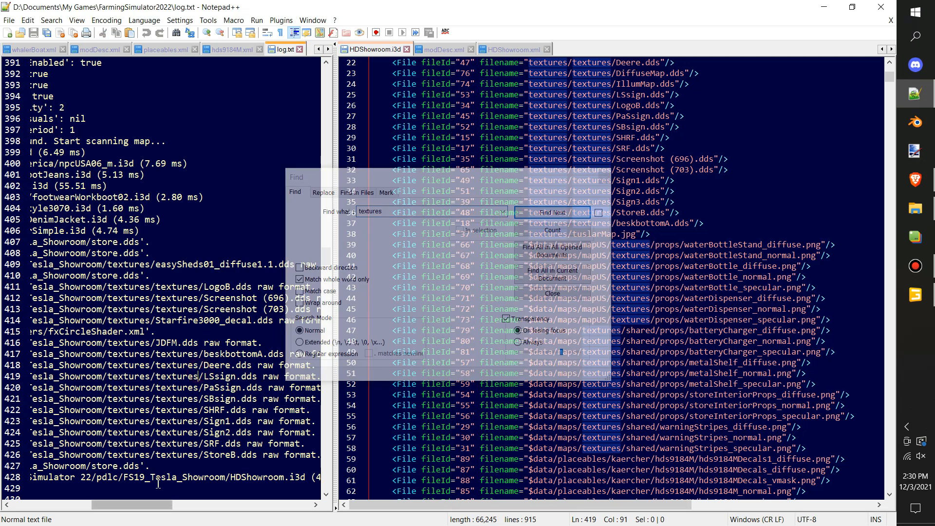
left_click_drag(126, 497, 174, 507)
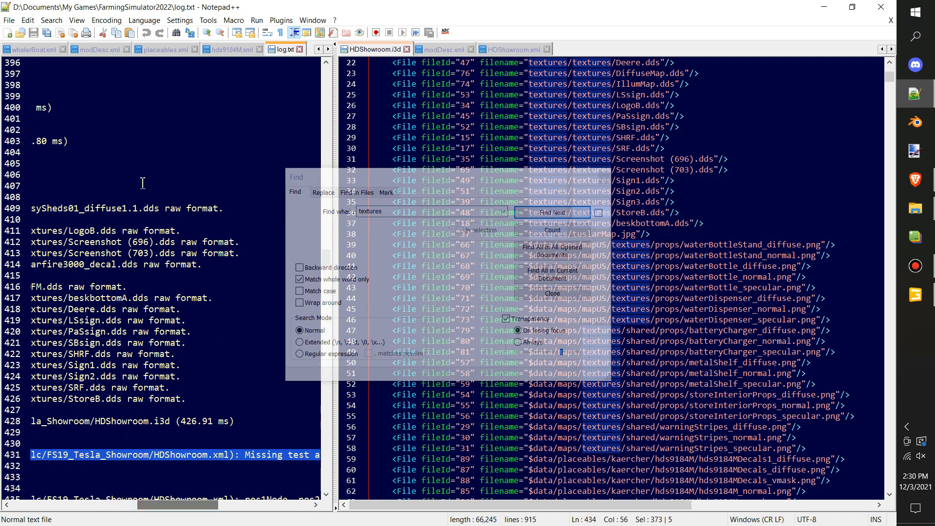
double_click(122, 209)
key("ctrl+c")
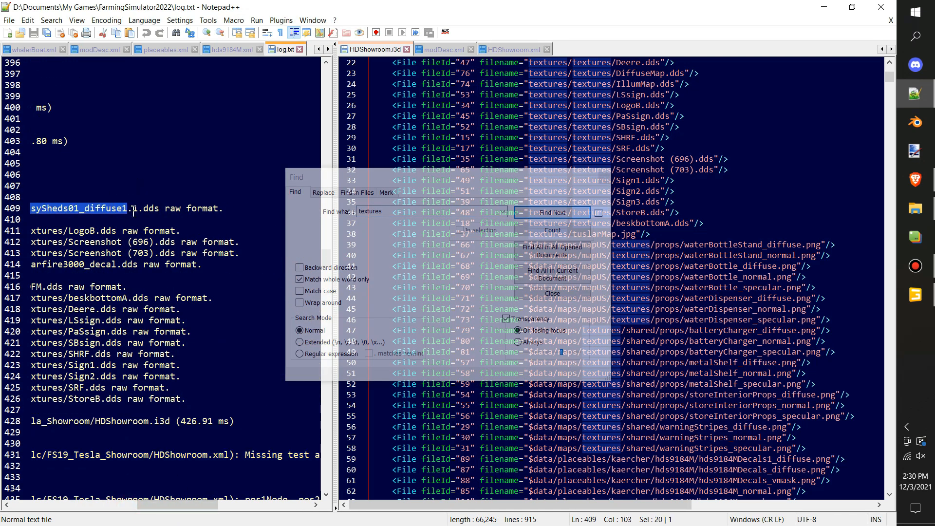
left_click(411, 211)
key("ctrl+v")
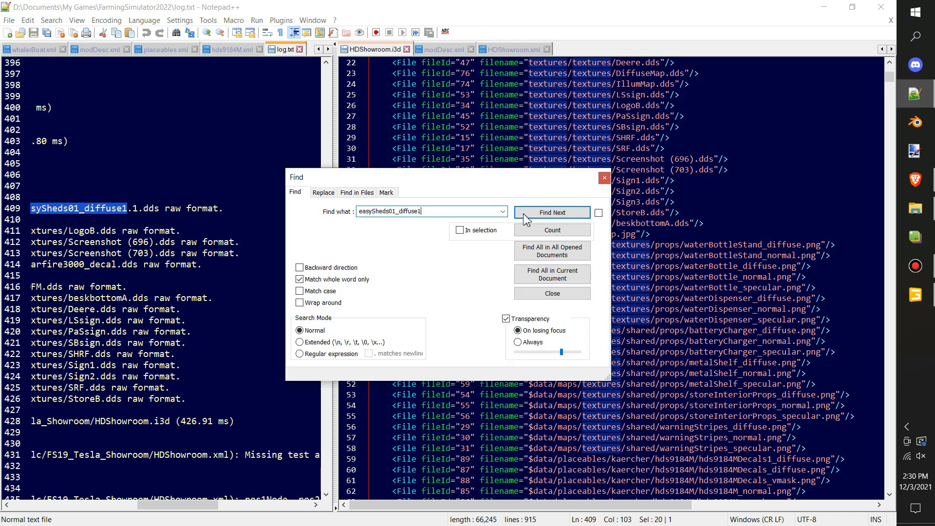
Search HDShowroom.i3d from its start for the easySheds01_diffuse1 texture reference
left_click(529, 213)
left_click(660, 213)
left_click(556, 209)
left_click(560, 212)
left_click_drag(340, 177, 108, 137)
scroll(642, 121, "up", 6)
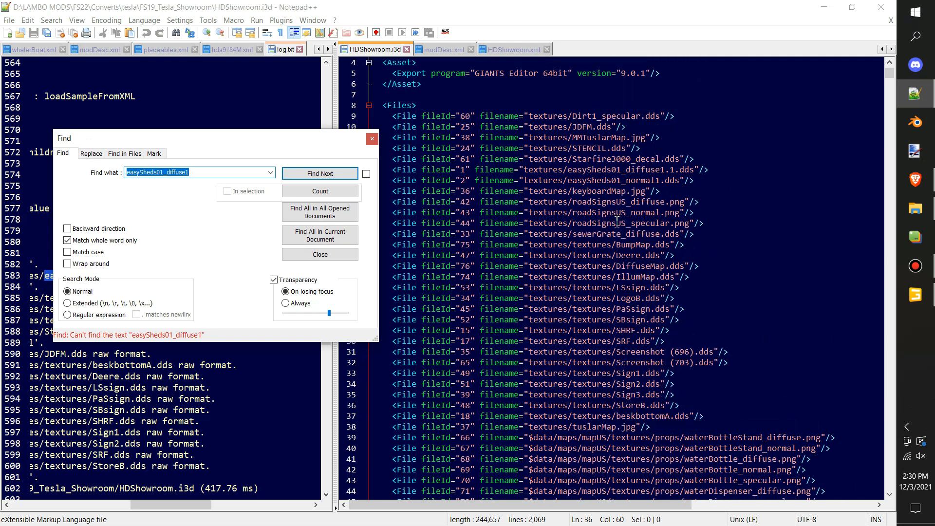
left_click(318, 174)
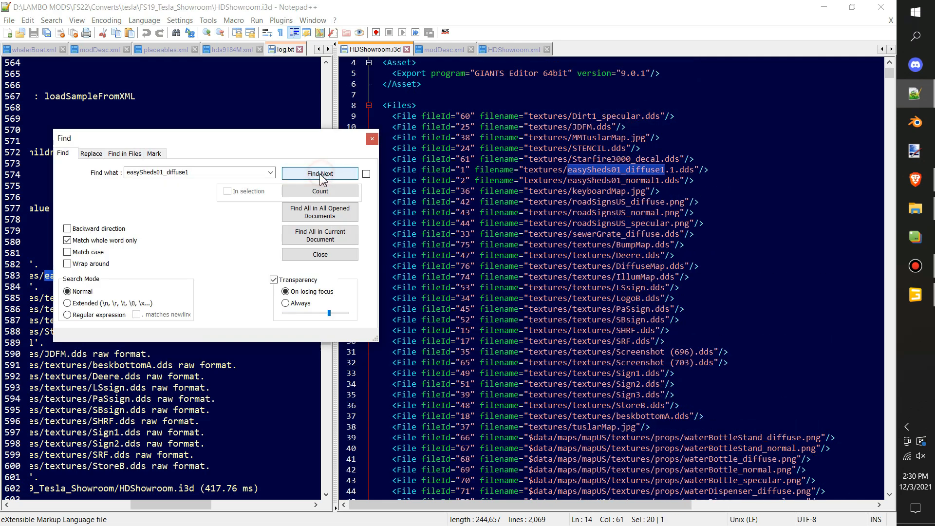
left_click(697, 190)
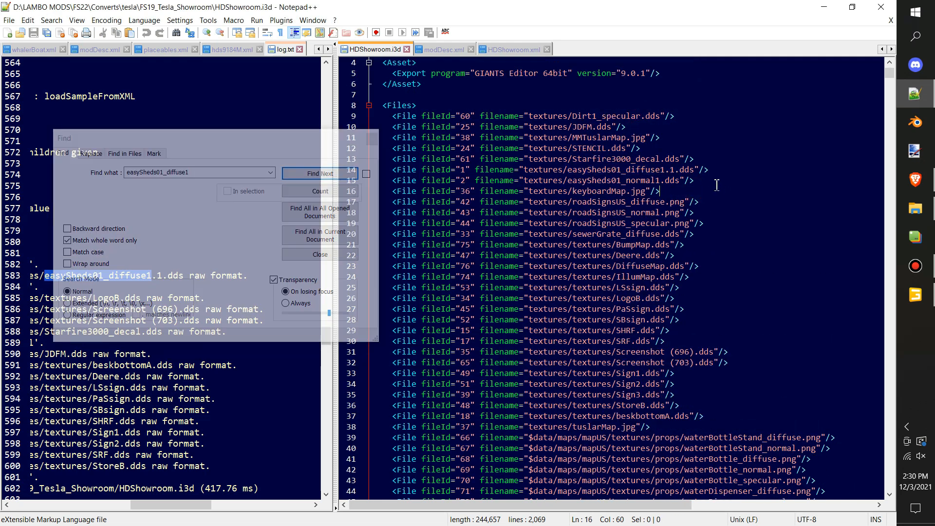
Copy the file name of the easySheds01_diffuse_edit texture from the textures folder in File Explorer
left_click(916, 209)
left_click(648, 166)
right_click(648, 165)
left_click(690, 413)
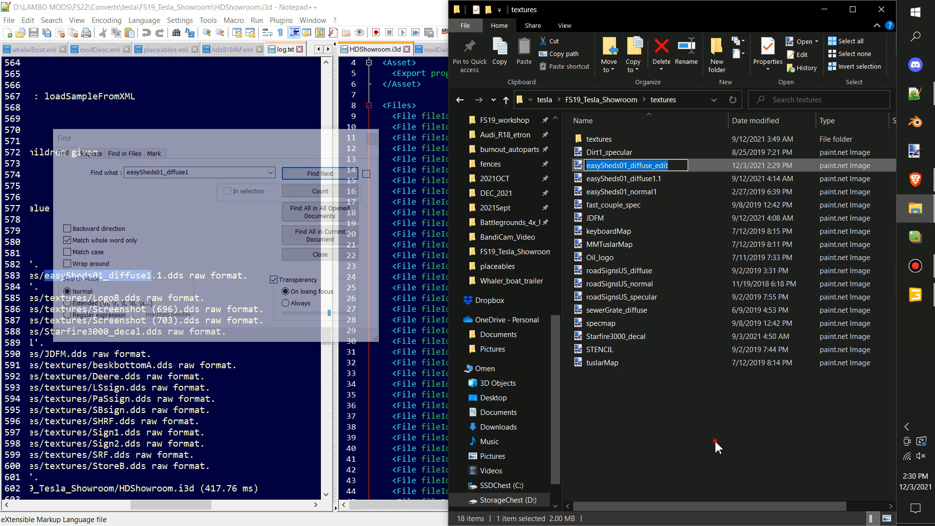
left_click(641, 179)
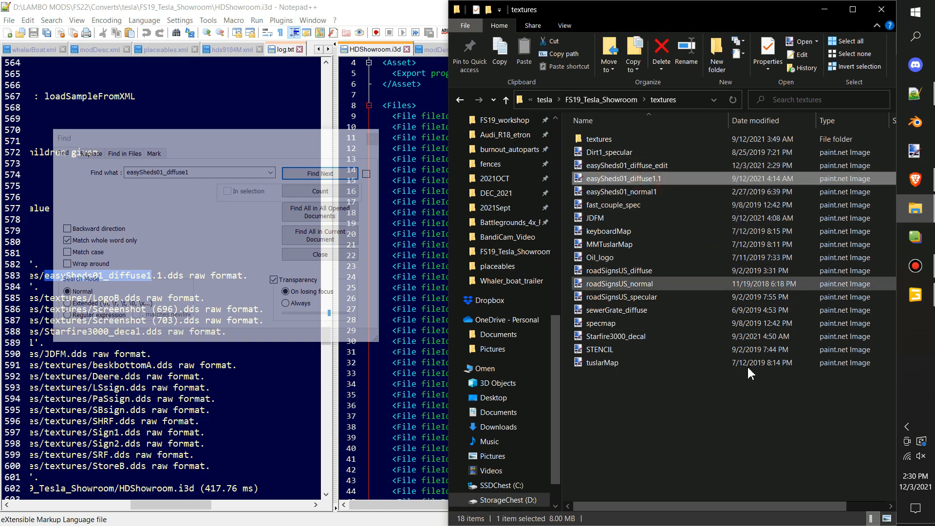
Replace easySheds01_diffuse1.1 with easySheds01_diffuse_edit on line 14 of HDShowroom.i3d in Notepad++ and save the file
left_click(407, 11)
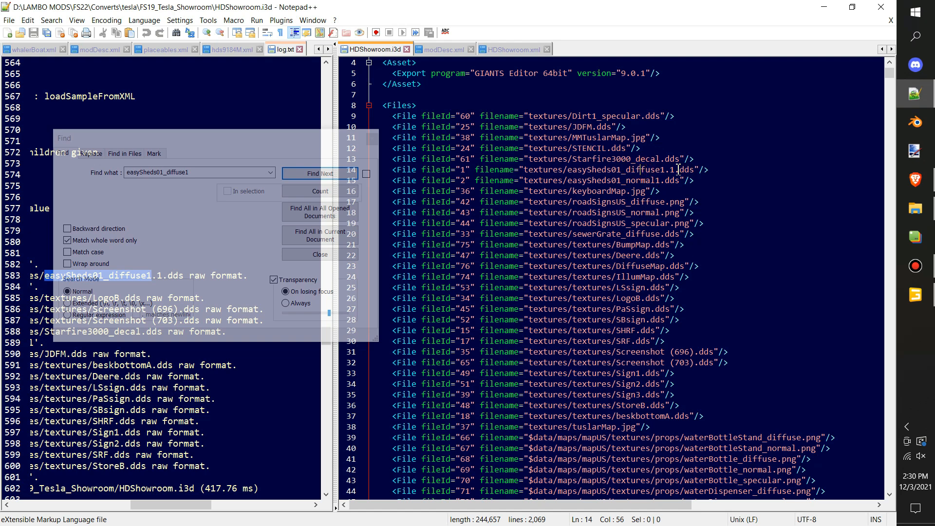
left_click_drag(676, 169, 571, 166)
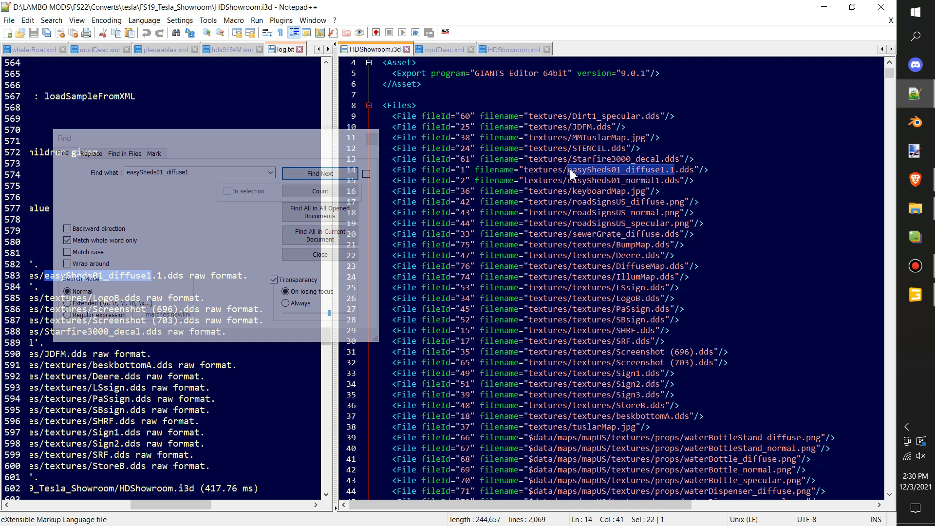
type("easySheds01_diffuse_edit")
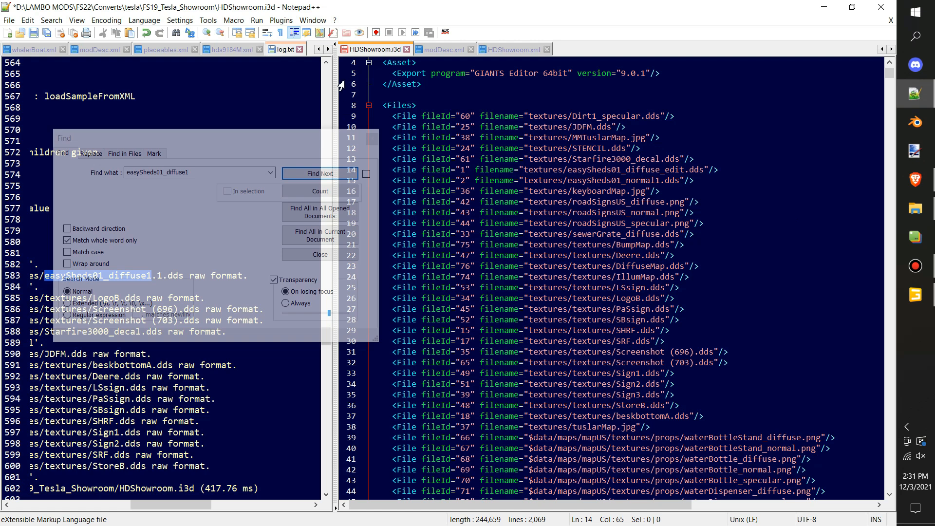
left_click(33, 33)
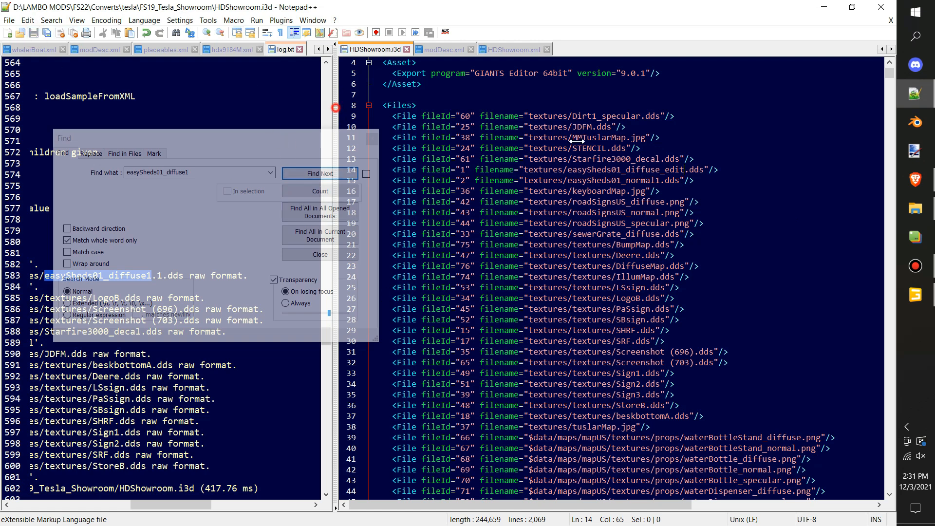
Widen the log.txt pane until the raw-format texture warnings around lines 583 to 600 can be read in full
left_click_drag(408, 125, 695, 185)
left_click_drag(289, 508, 98, 490)
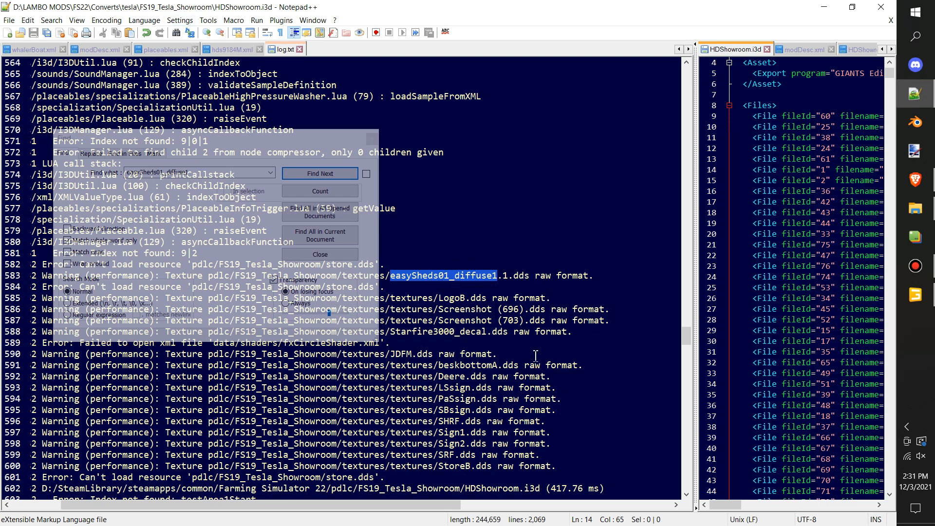
scroll(543, 337, "down", 3)
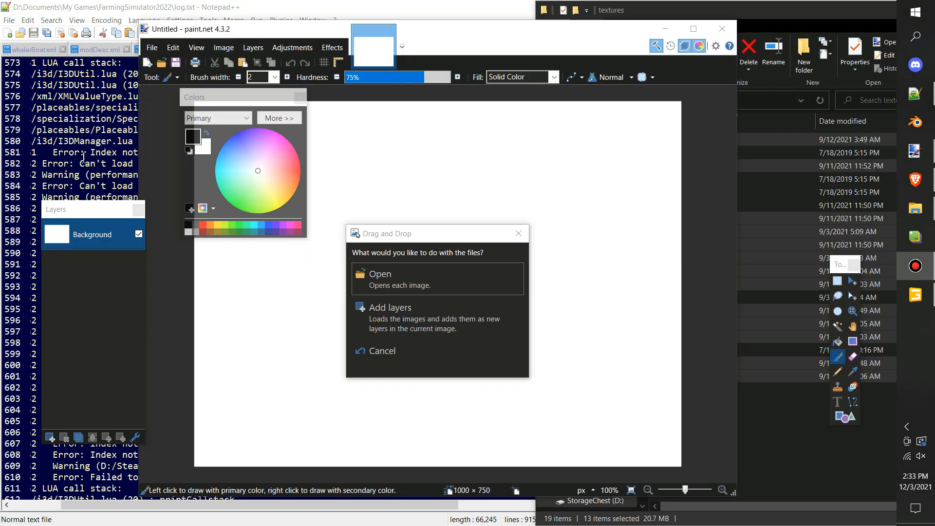
Open each of the dropped texture files as a separate image in paint.net
left_click(372, 287)
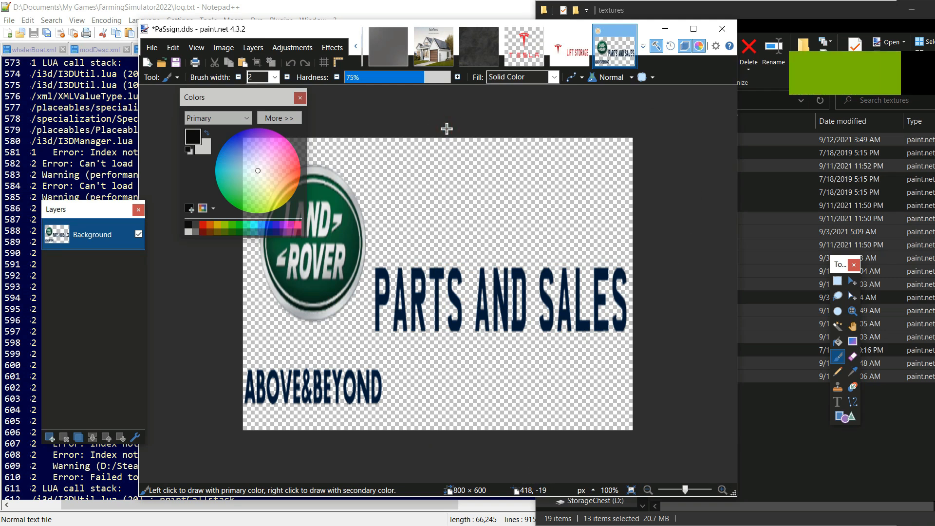
Resize PaSsign.dds to 1024 × 512 pixels and save it with BC3 (Linear, DXT5) compression
key("ctrl+r")
left_click(431, 270)
double_click(433, 253)
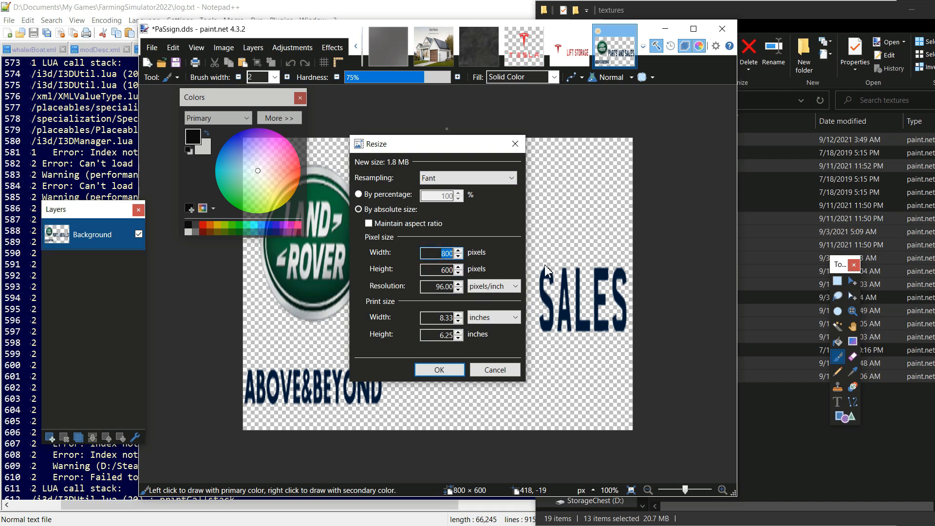
left_click(438, 268)
double_click(433, 253)
type("1024")
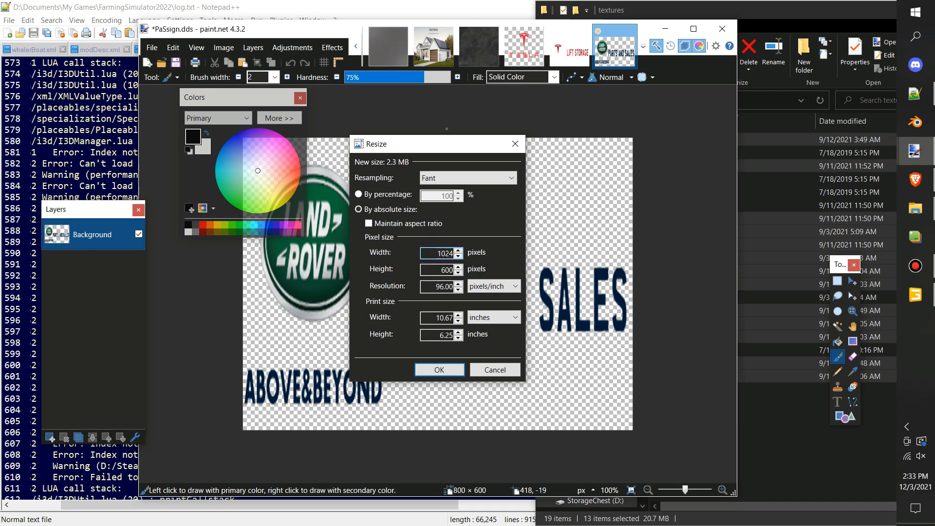
double_click(431, 269)
type("512")
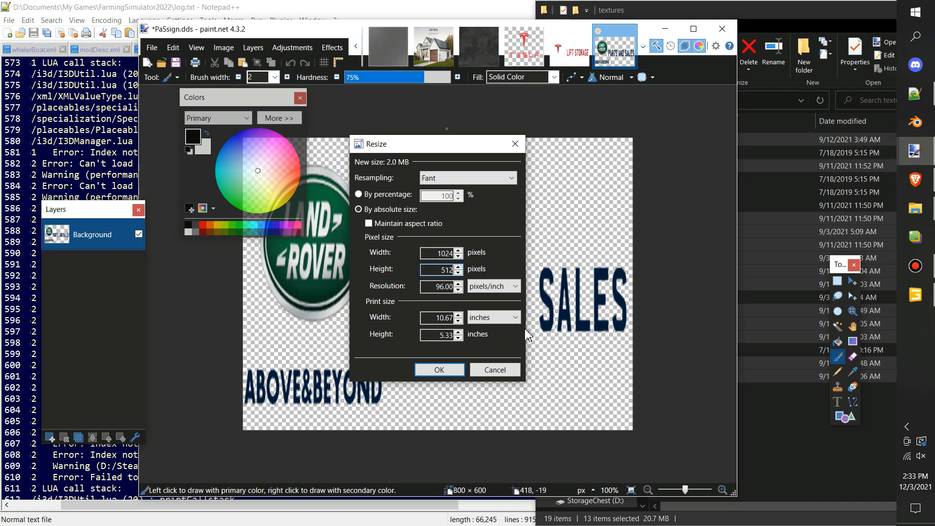
left_click(439, 370)
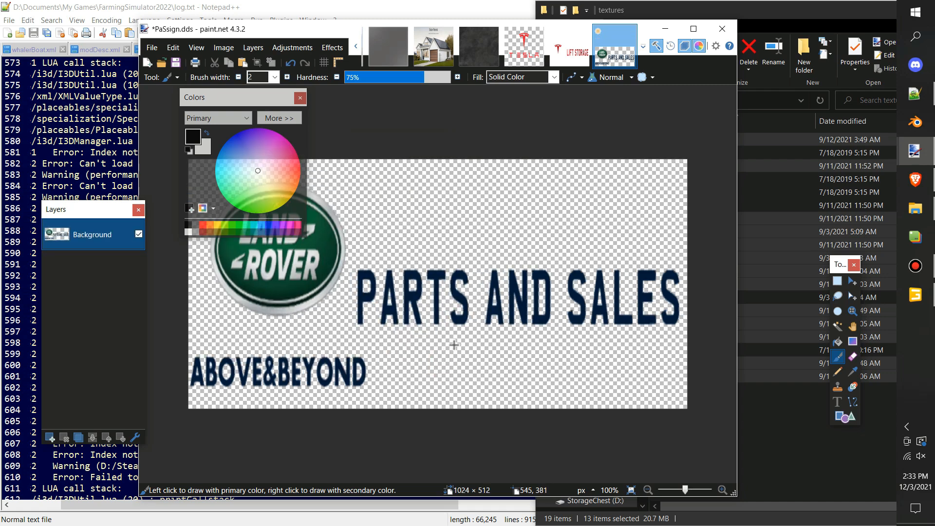
key("ctrl+s")
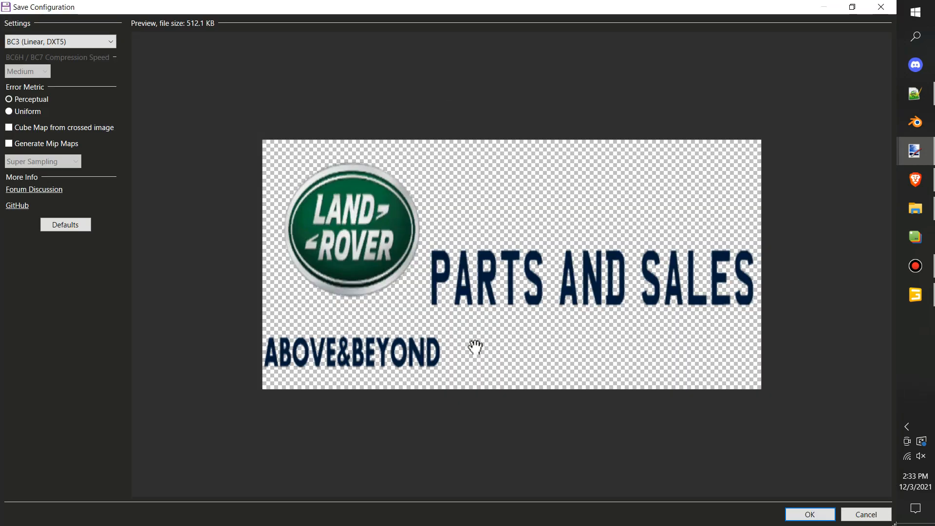
left_click(820, 512)
Resize LSsign.dds to 1024 × 512 pixels and save it with BC3 (Linear, DXT5) compression
left_click(577, 55)
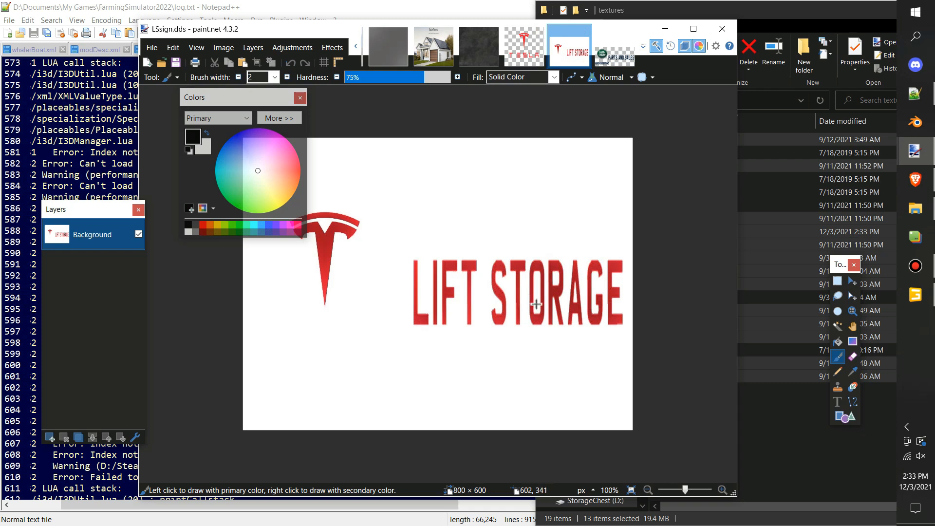
key("ctrl+r")
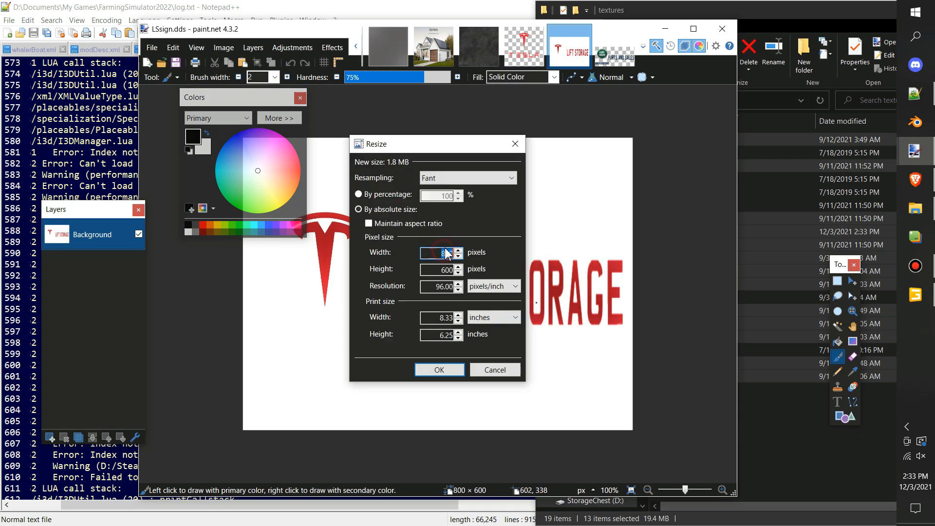
type("1024")
key("Tab")
type("512")
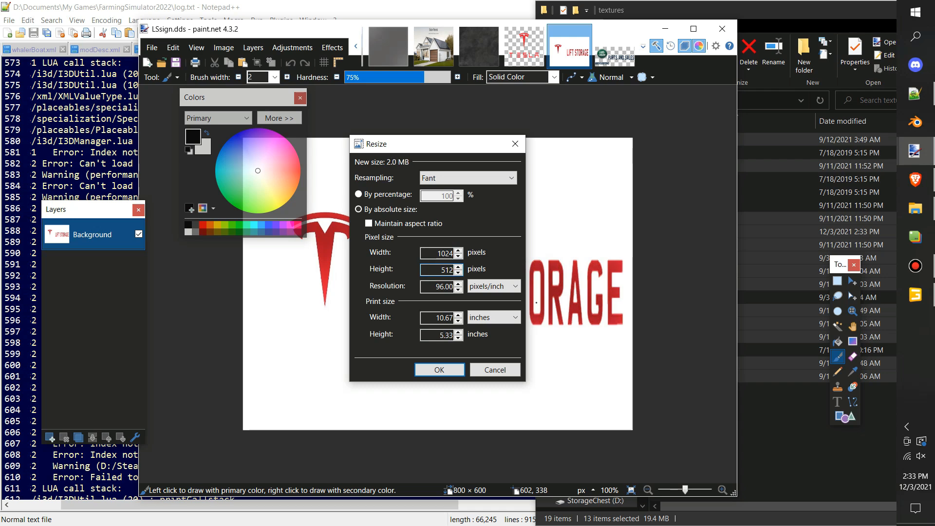
key("Return")
key("ctrl+s")
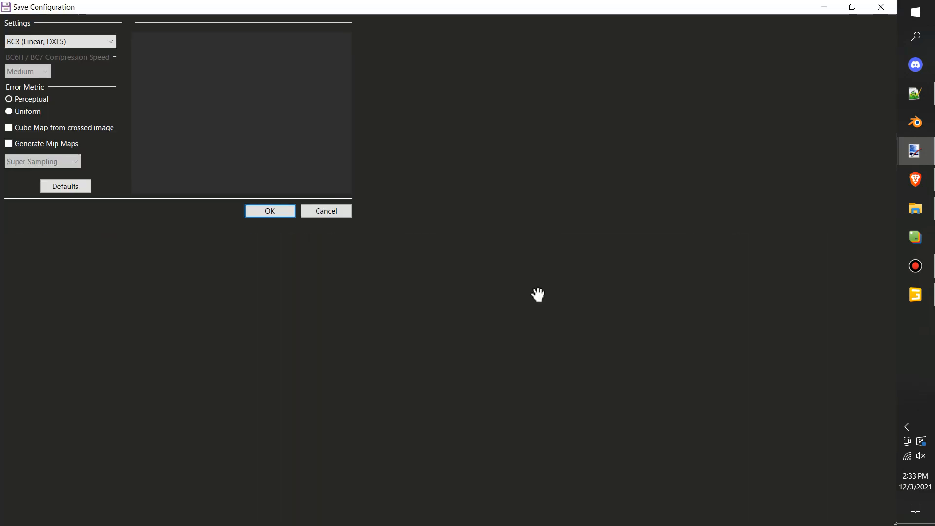
left_click(804, 456)
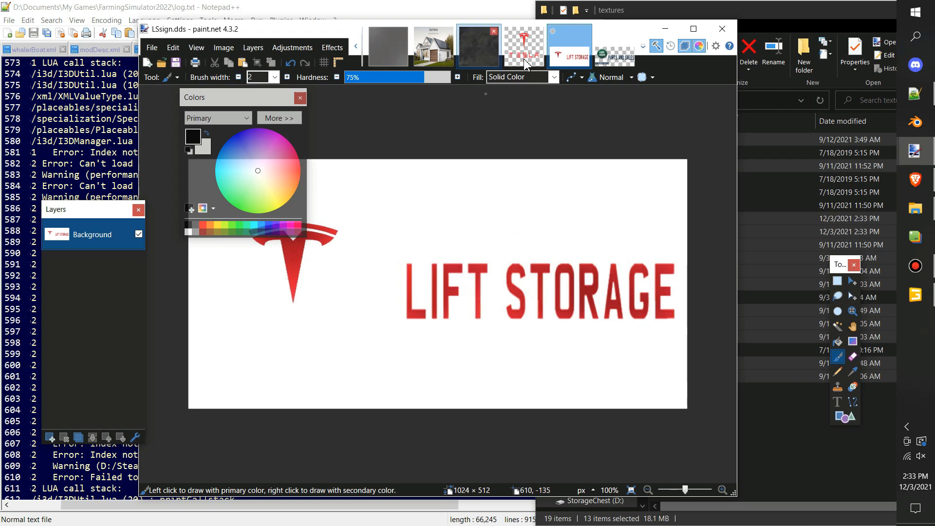
Save Deere.dds over the existing file with BC3 (Linear, DXT5) compression, keeping its current pixel size
left_click(513, 63)
key("ctrl+r")
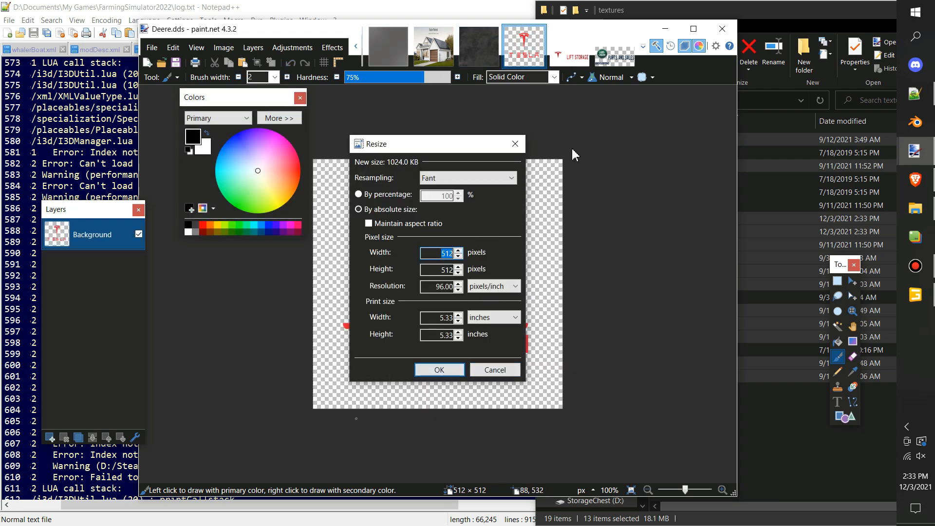
left_click(515, 144)
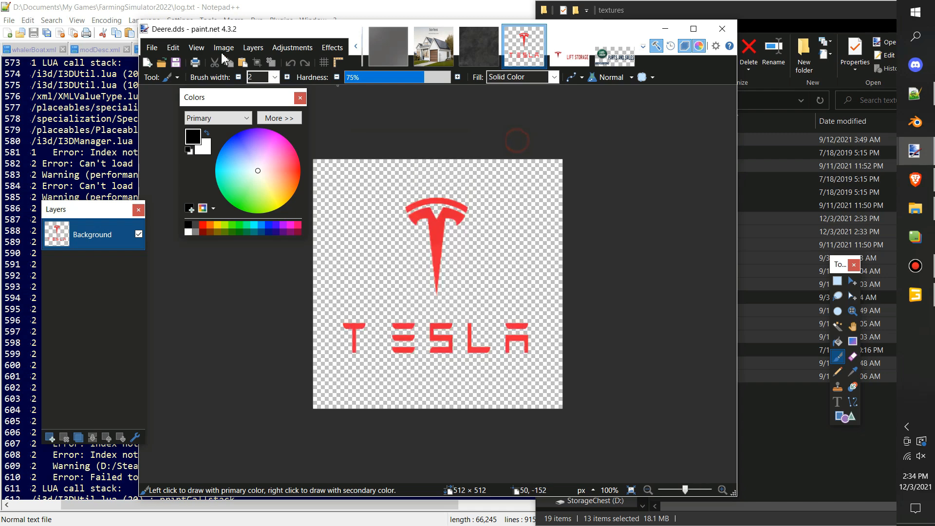
left_click(152, 47)
left_click(176, 139)
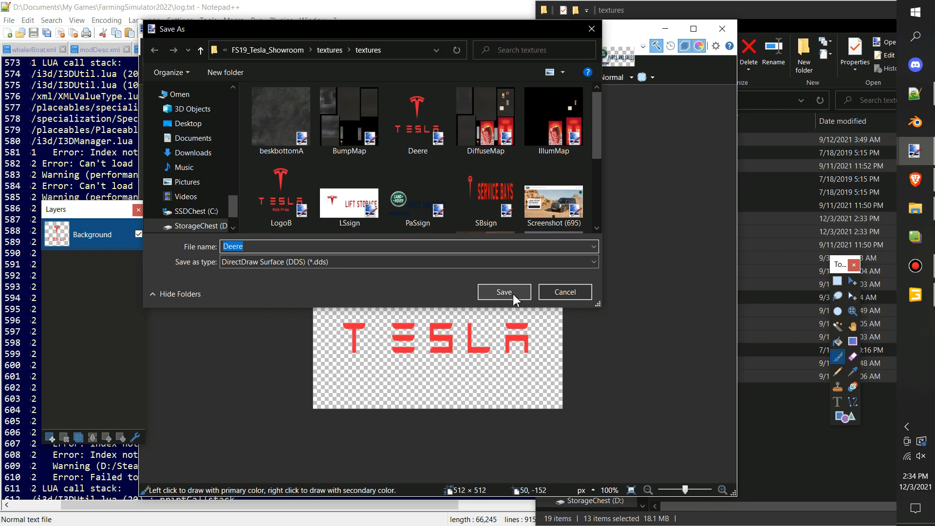
left_click(504, 292)
left_click(476, 269)
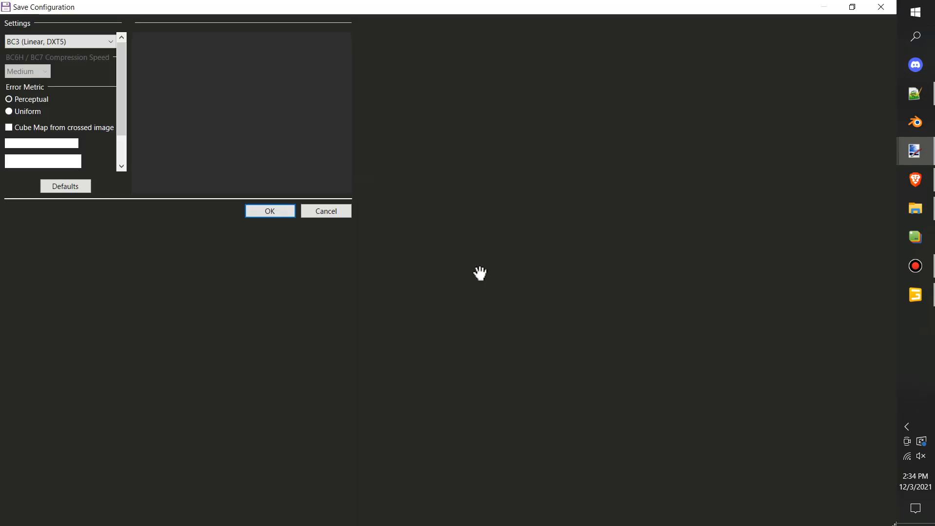
left_click(809, 515)
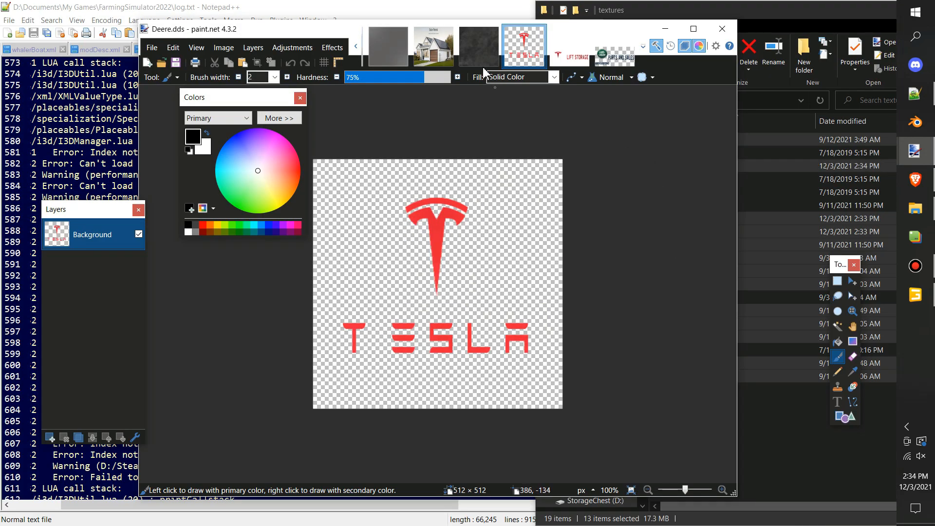
Bring up the beskbottomA.dds image and look through the other open textures
left_click(480, 53)
scroll(446, 53, "up", 5)
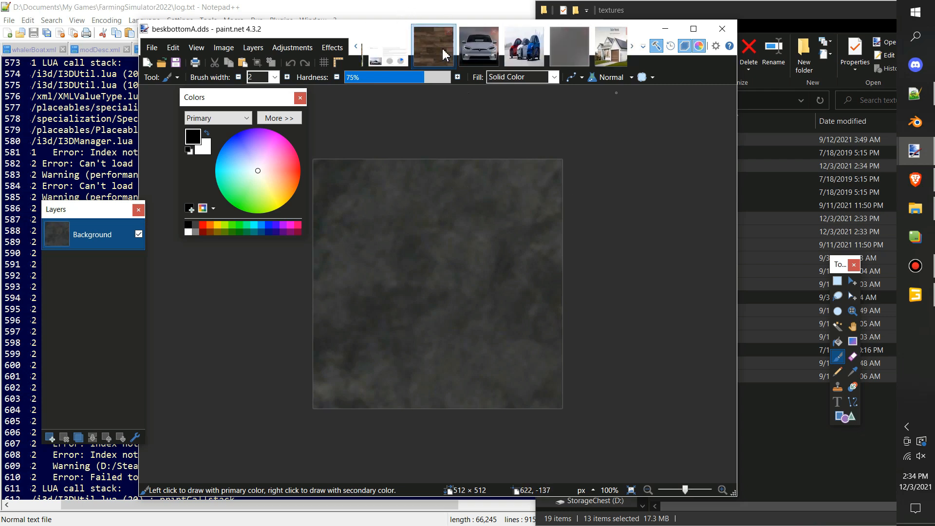
scroll(447, 53, "down", 5)
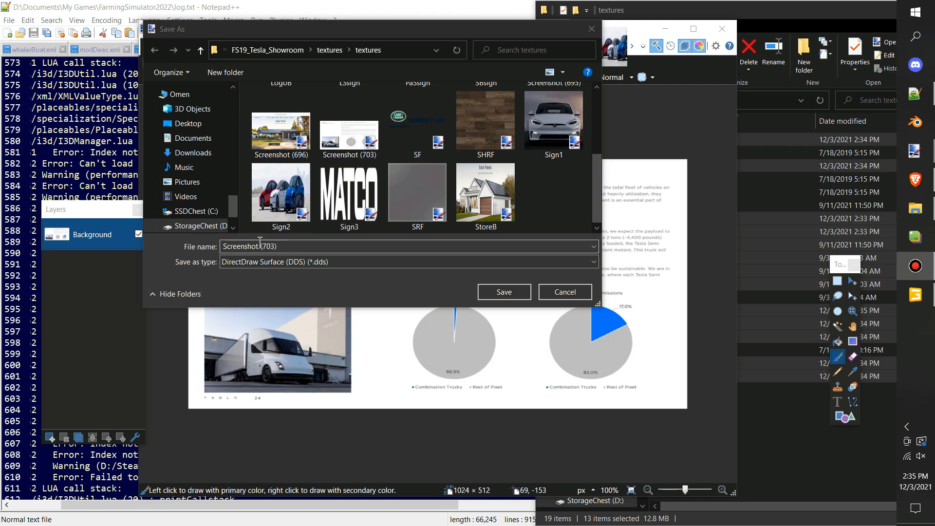
Save the Screenshot (703) texture under the new name Screenshot01 as a DDS with BC3 (Linear, DXT5) compression
left_click_drag(284, 247, 258, 246)
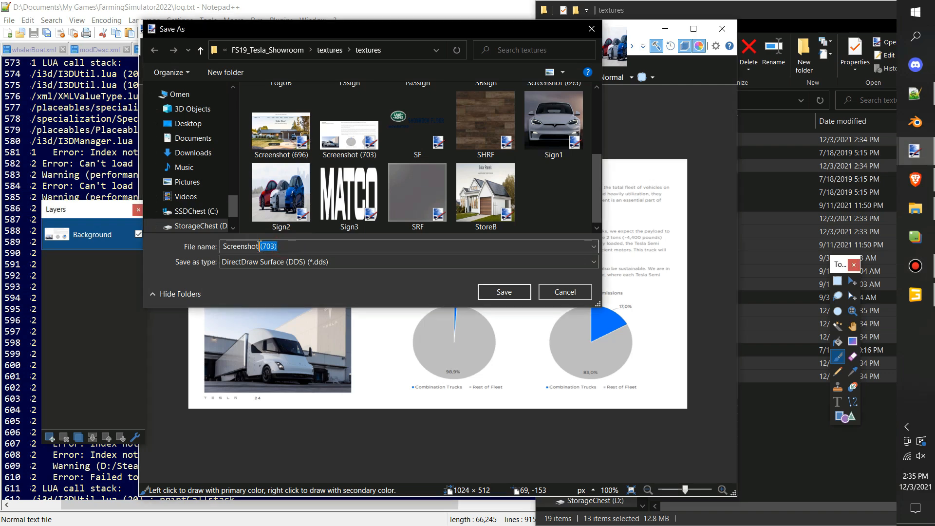
key("BackSpace")
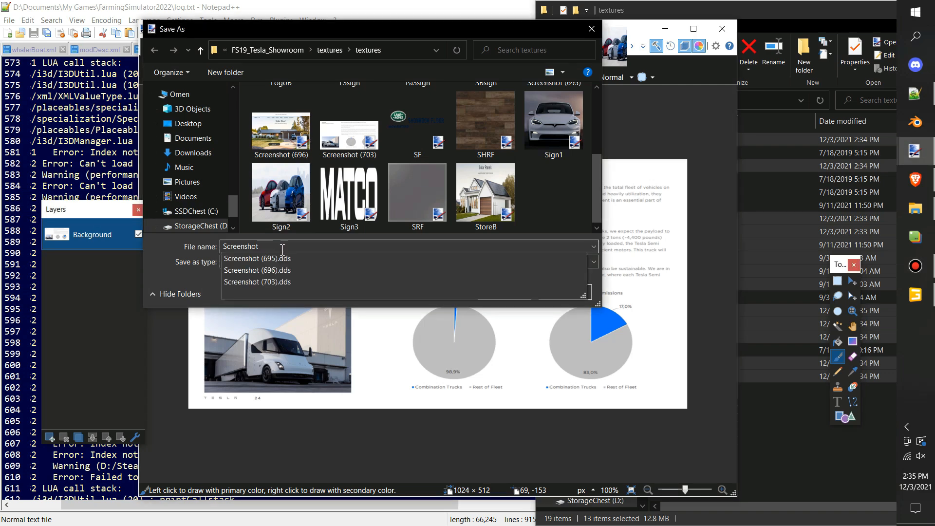
type("01")
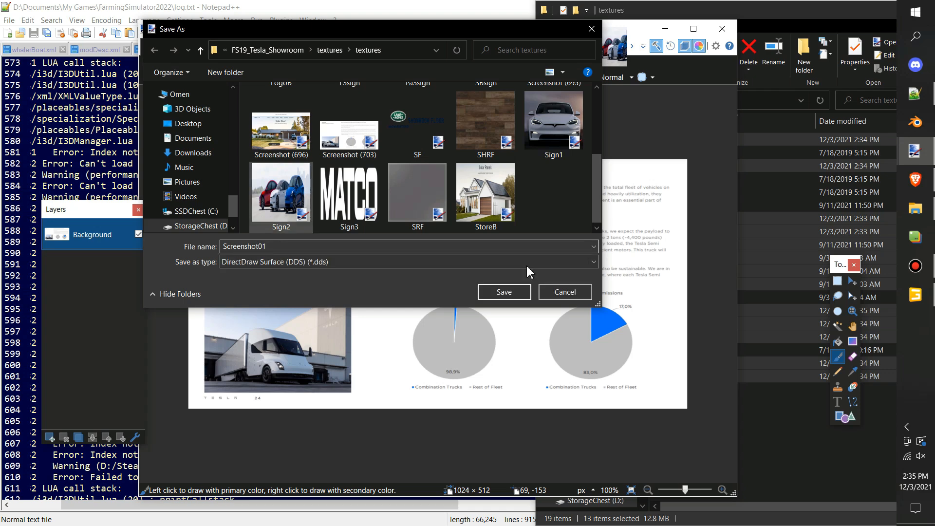
left_click(504, 292)
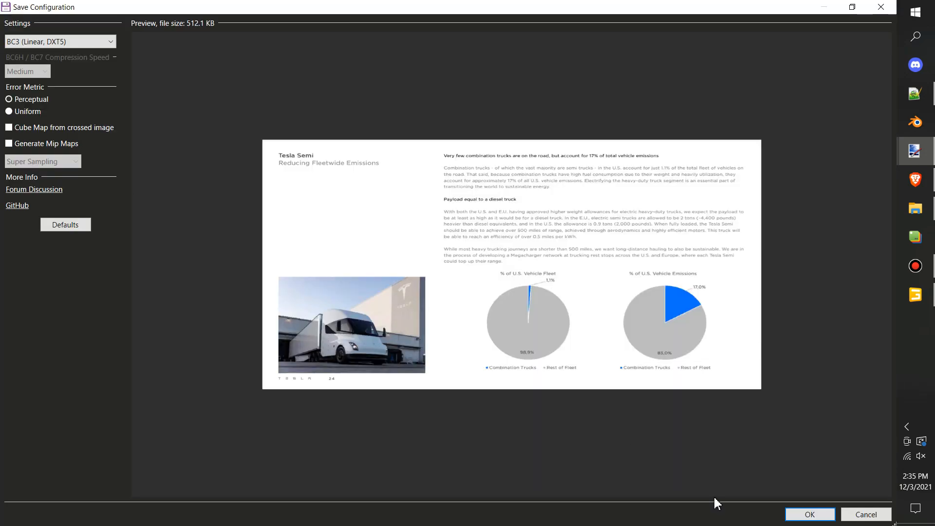
left_click(788, 513)
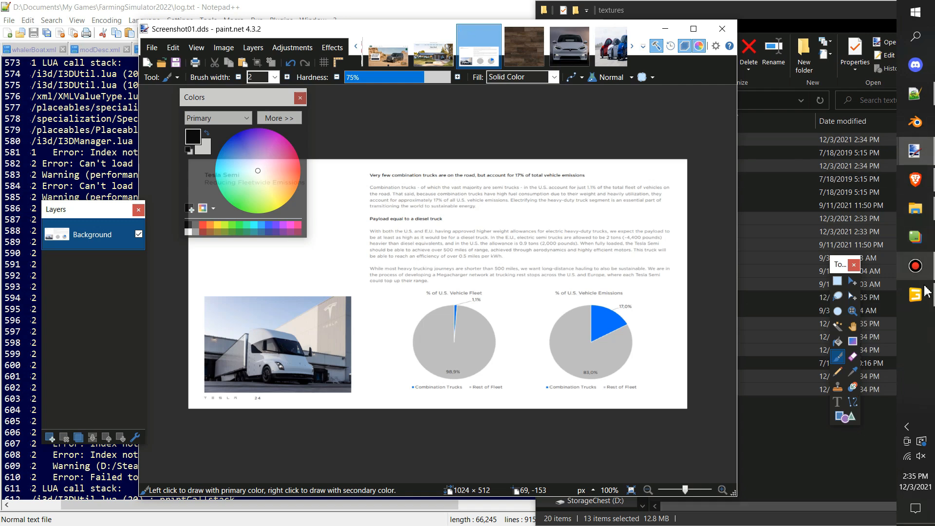
Switch to Notepad++ and widen the HDShowroom.i3d pane to show the complete texture file references
left_click(917, 235)
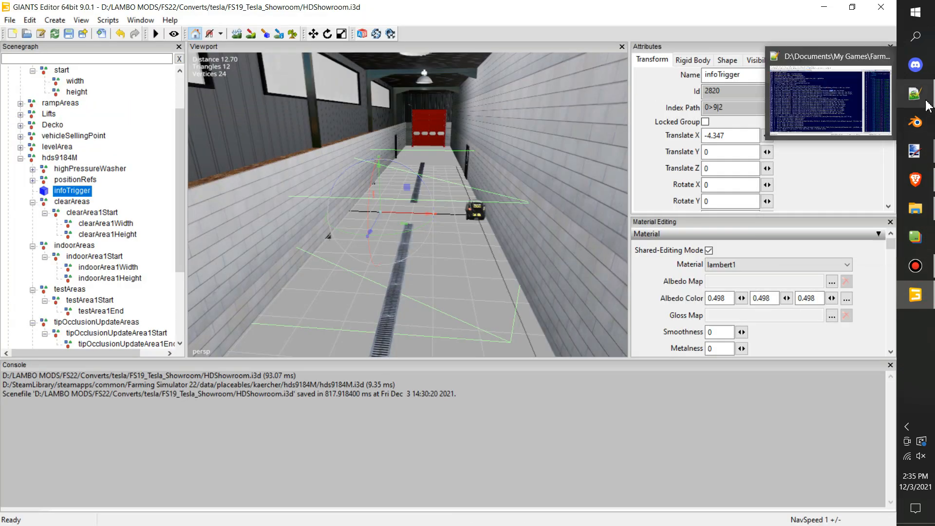
left_click(916, 235)
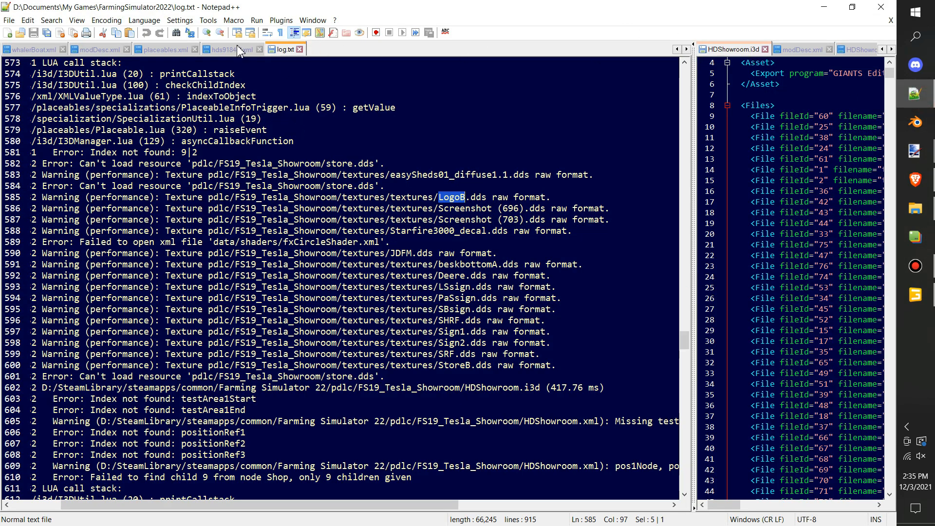
left_click_drag(692, 105, 190, 106)
left_click(516, 245)
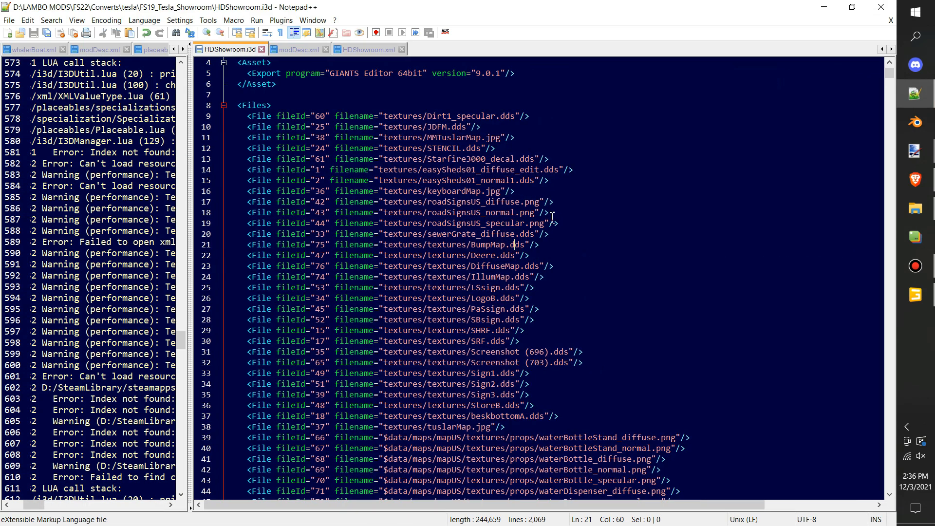
left_click_drag(190, 223, 200, 263)
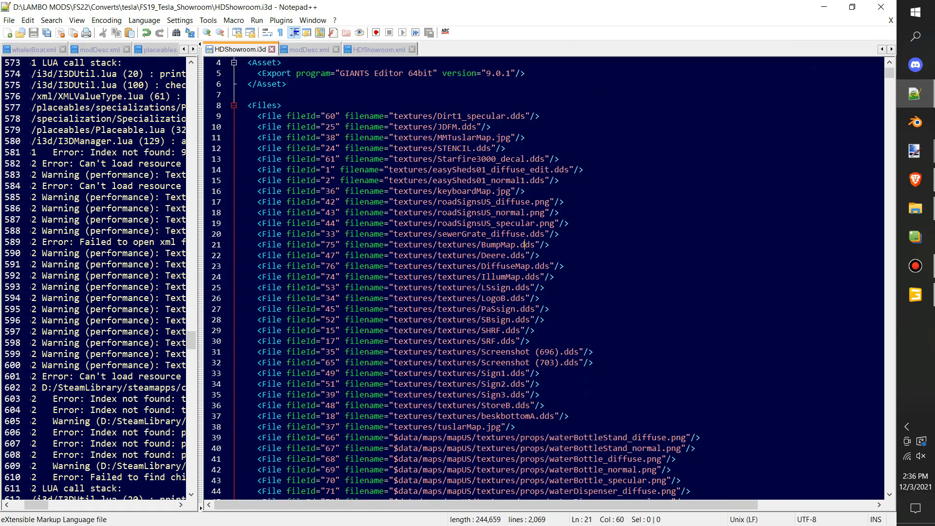
Replace Screenshot (703) with Screenshot01 in the line 32 texture reference of HDShowroom.i3d and save the file
left_click(559, 363)
left_click_drag(561, 363, 530, 362)
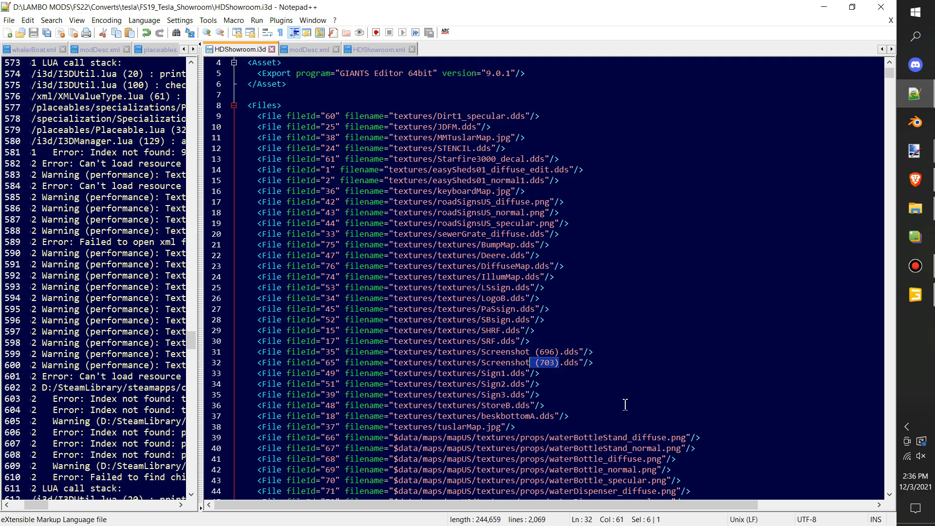
type("Screenshot (703)")
key("ctrl+z")
key("BackSpace")
key("BackSpace")
key("BackSpace")
key("BackSpace")
key("BackSpace")
key("BackSpace")
key("BackSpace")
type("t0")
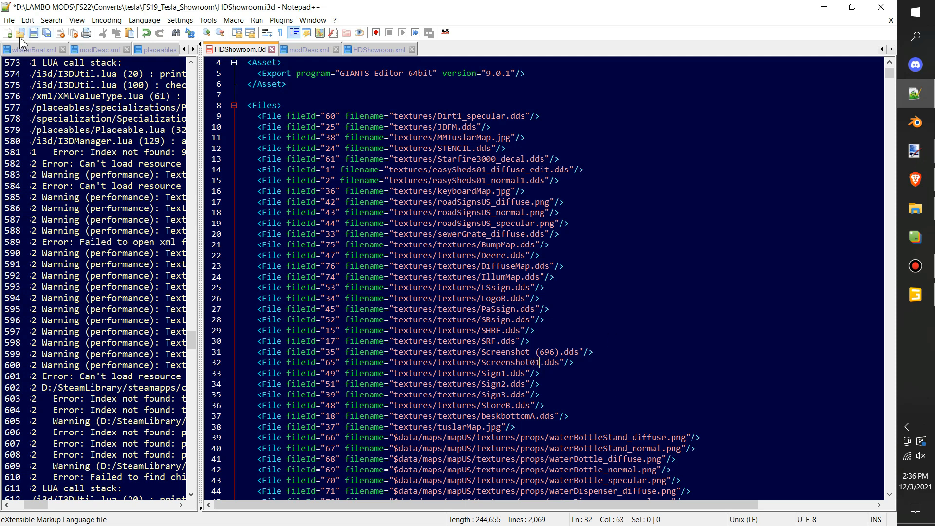
left_click(33, 32)
Replace Screenshot (696) with Screenshot02 in the line 31 texture reference of HDShowroom.i3d
double_click(558, 351)
left_click(562, 351)
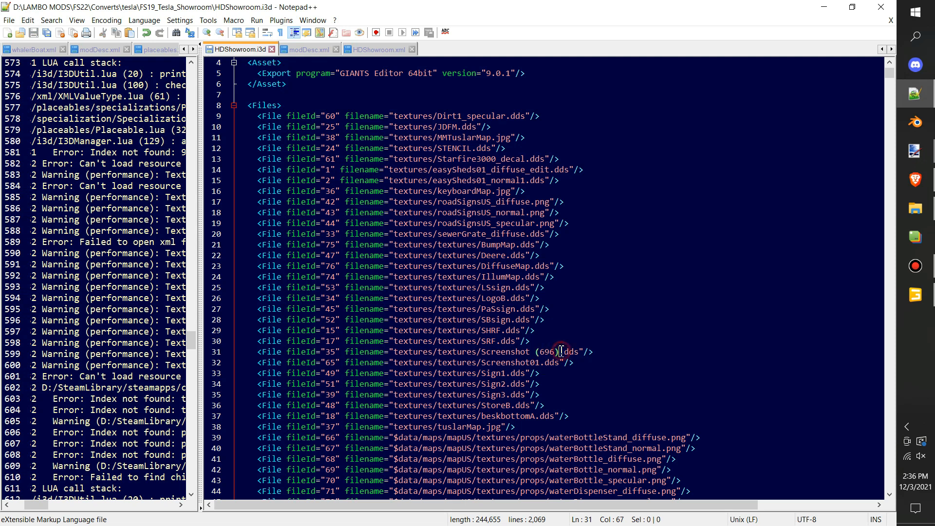
key("BackSpace")
key("BackSpace")
key("BackSpace")
key("BackSpace")
key("BackSpace")
key("BackSpace")
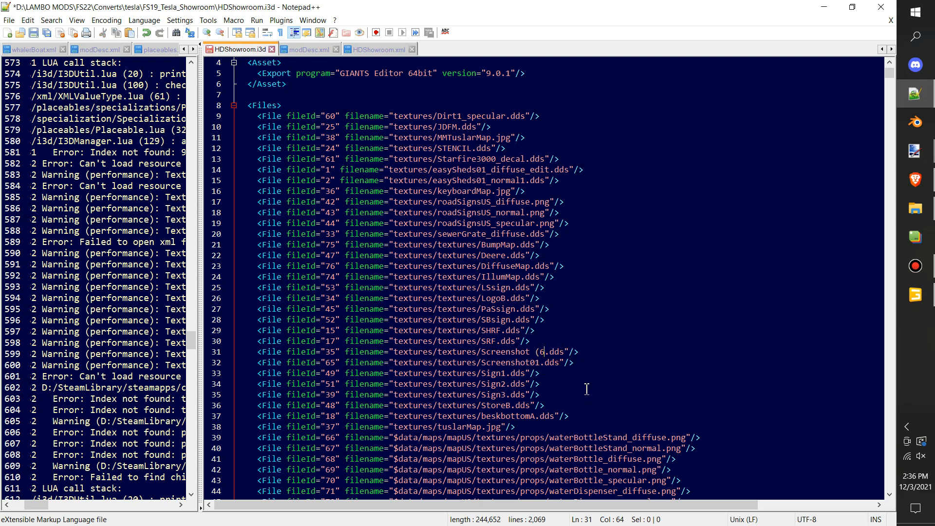
type("0")
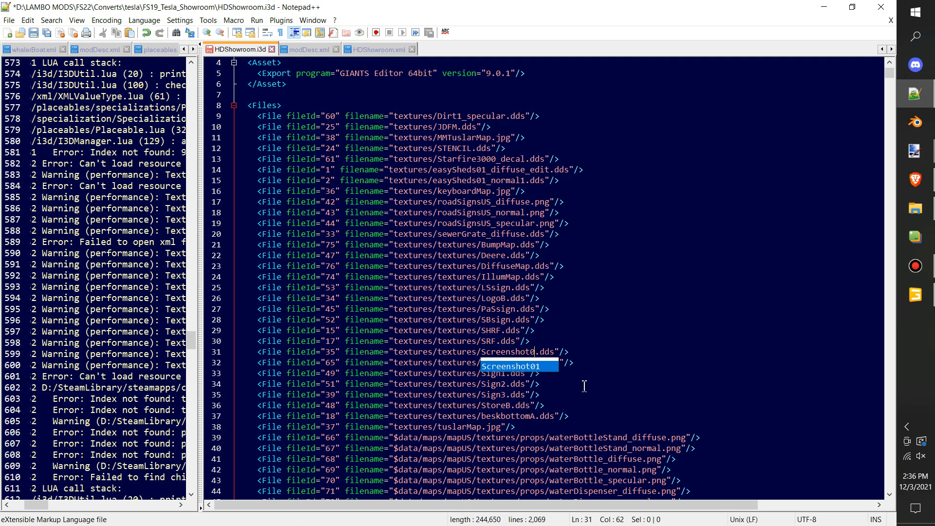
type("2")
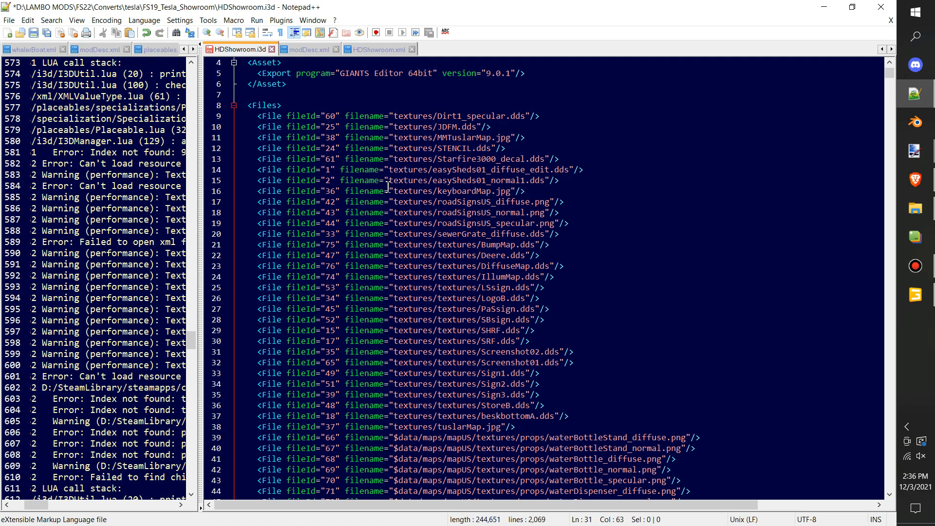
Save HDShowroom.i3d, switch to paint.net and set the Screenshot (696) texture's height to 512 pixels
left_click(33, 33)
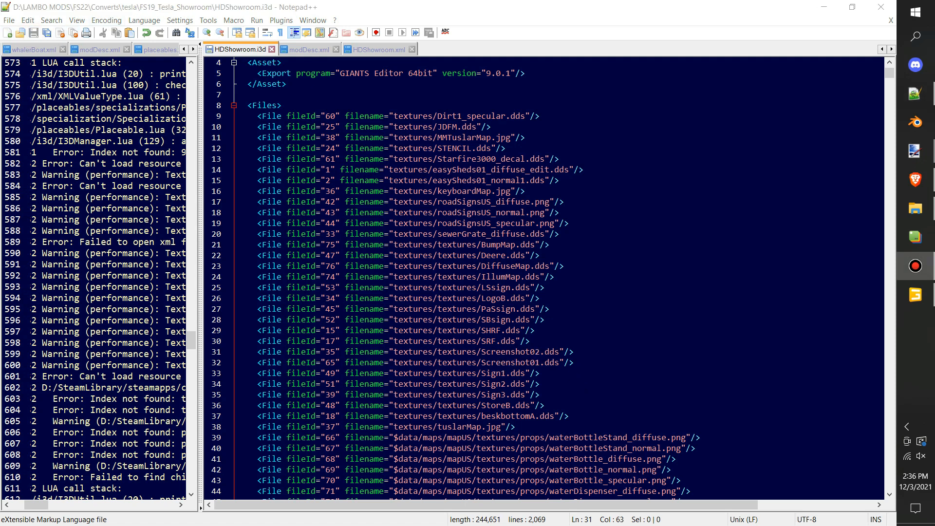
key("alt+Tab")
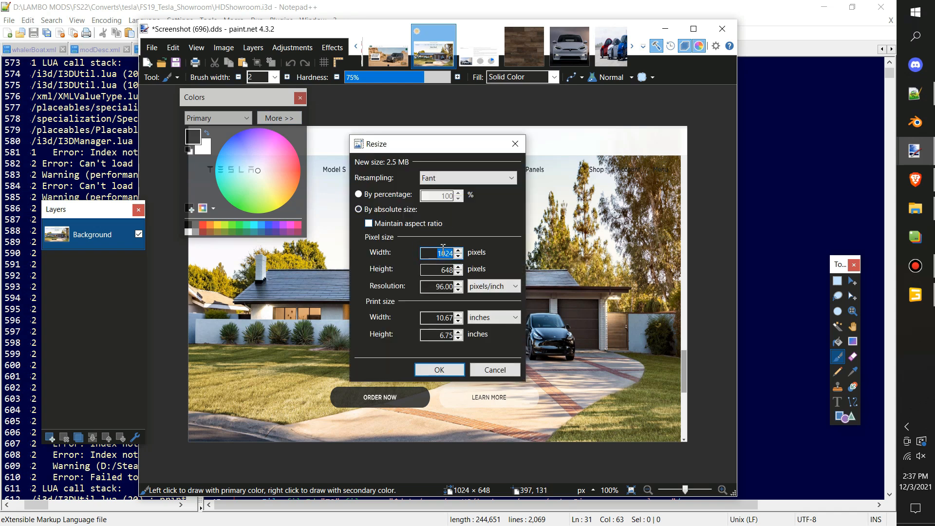
double_click(439, 272)
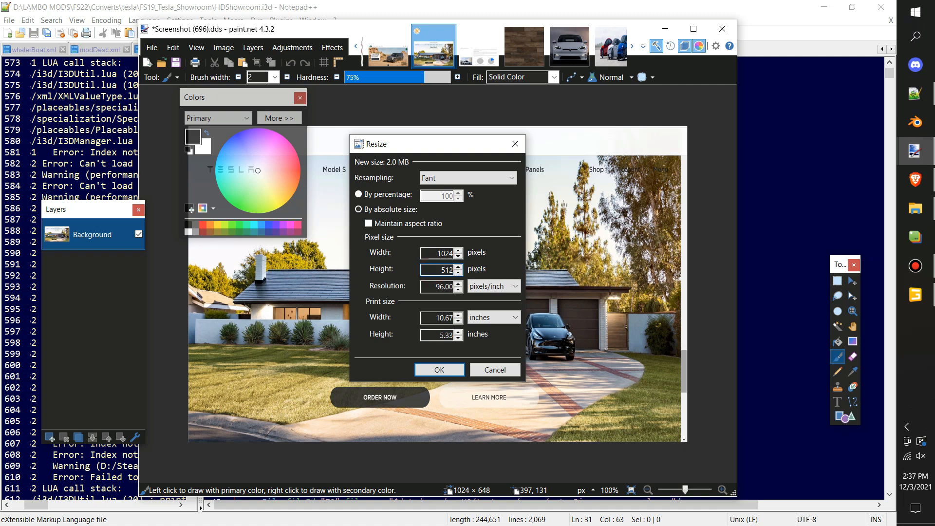
type("512")
key("Return")
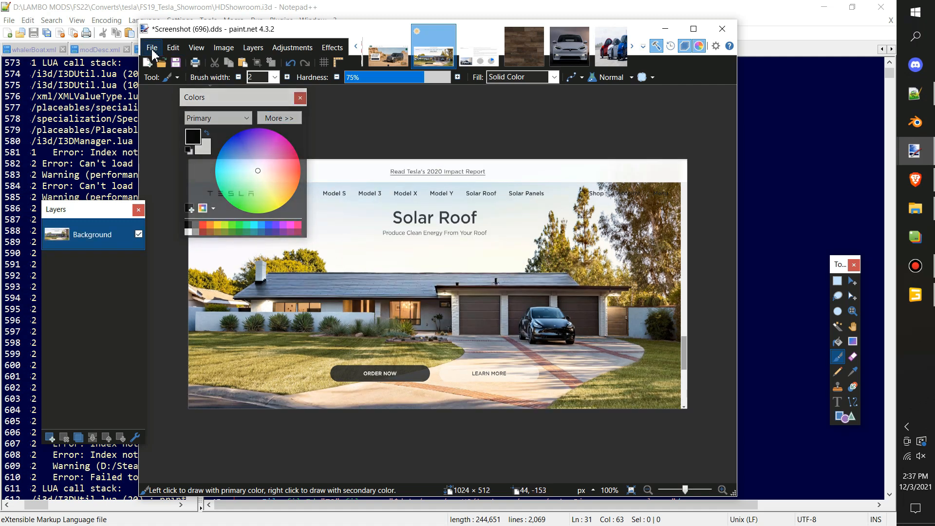
Save the resized Screenshot (696) texture under the new name Screenshot02 as a DDS with BC3 (Linear, DXT5) compression
left_click(152, 48)
left_click(183, 137)
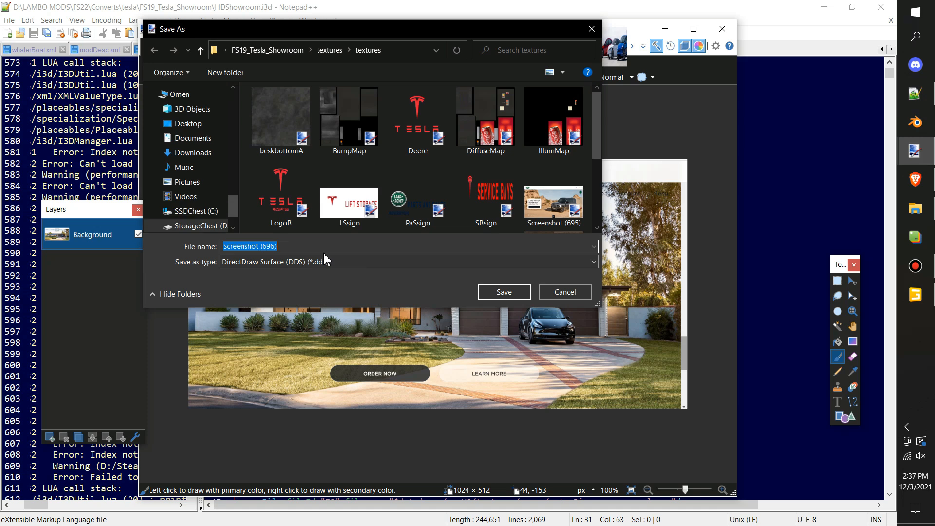
left_click(309, 247)
key("BackSpace")
key("BackSpace")
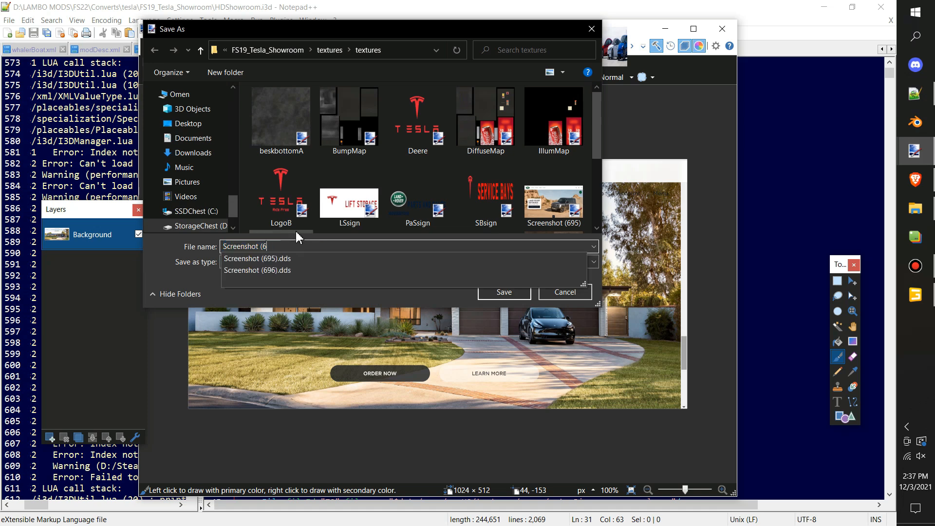
key("BackSpace")
key("BackSpace")
key("BackSpace")
key("BackSpace")
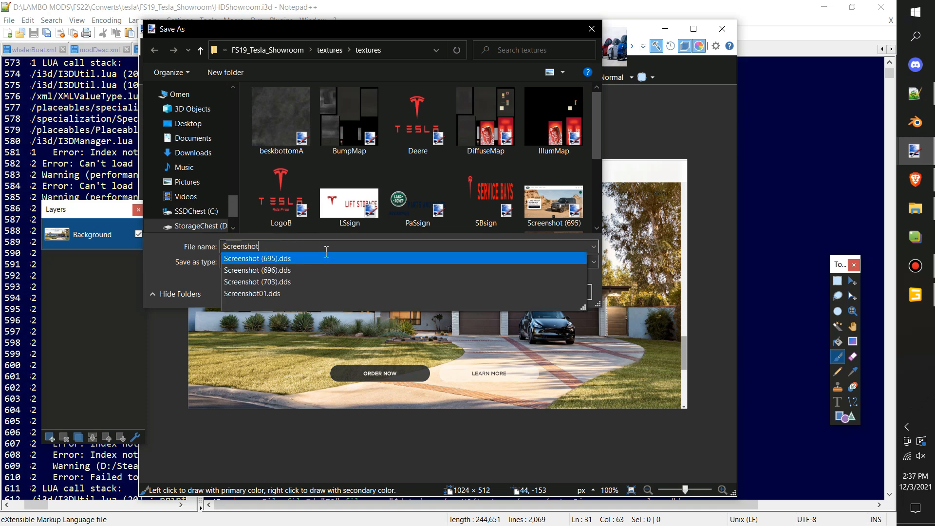
type("02")
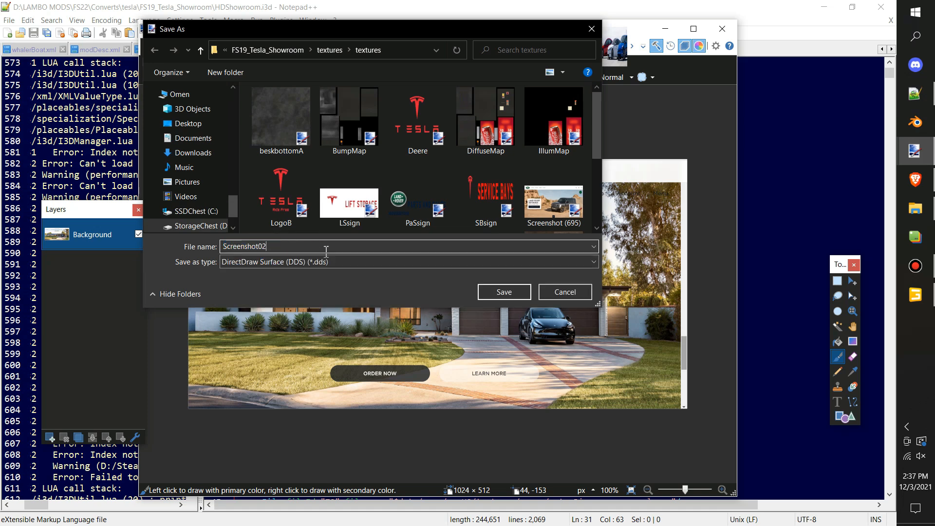
left_click(504, 292)
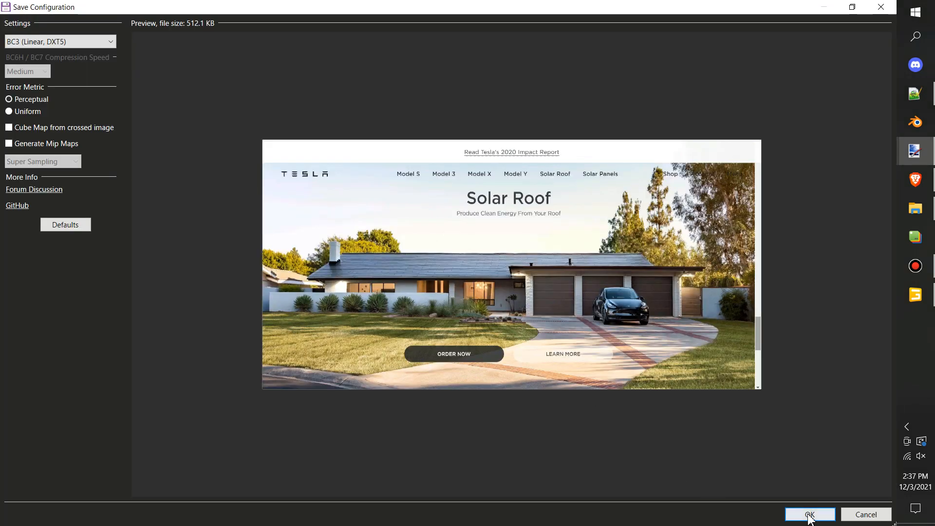
left_click(810, 515)
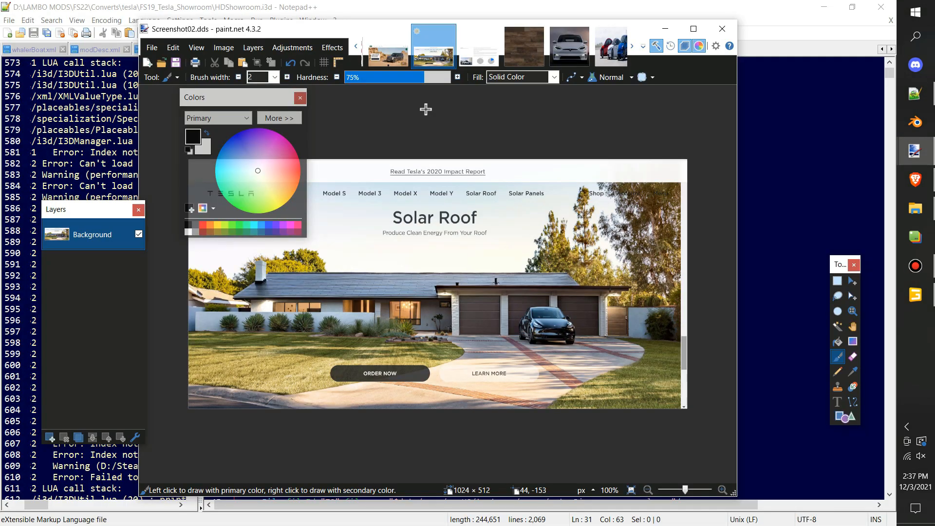
Bring up the Screenshot (695) texture and start resizing it
key("ctrl+Tab")
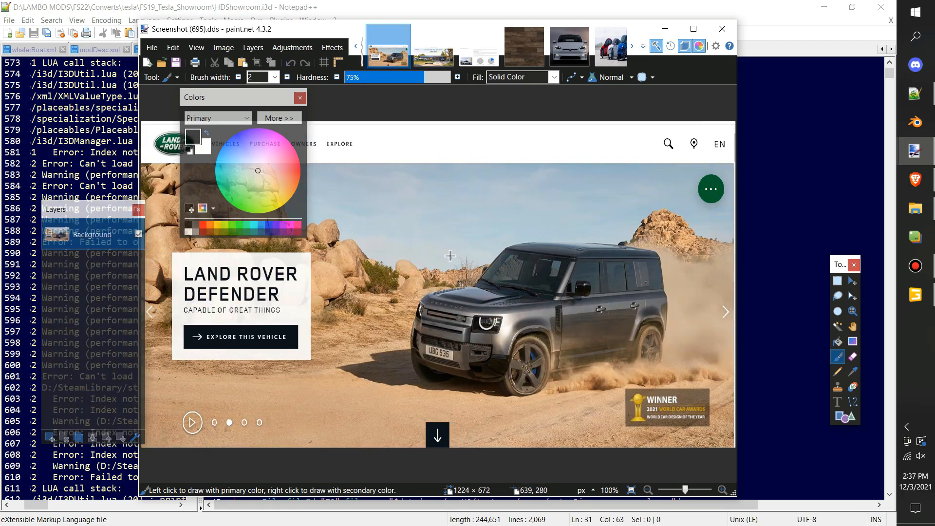
key("ctrl+r")
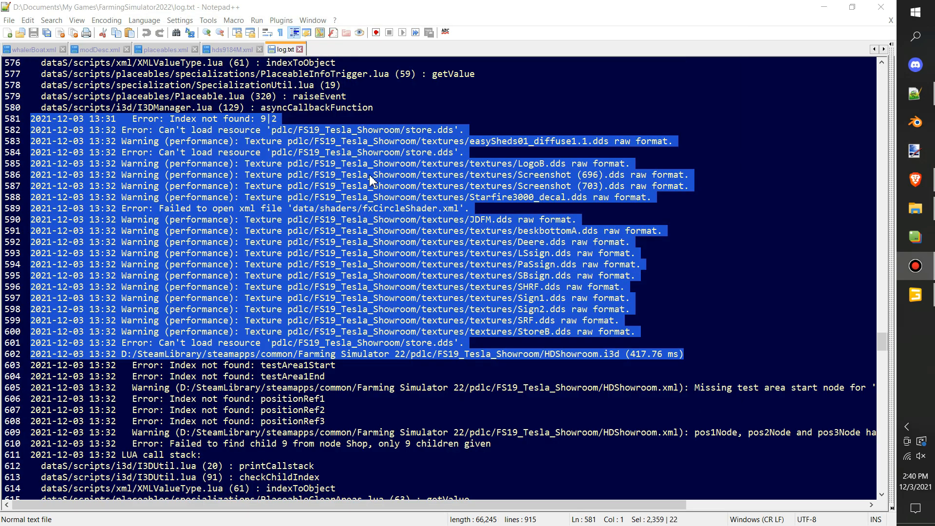
Delete the handled error block in lines 581 to 602 of log.txt and check the testArea1Start and testArea1End errors below it
key("Delete")
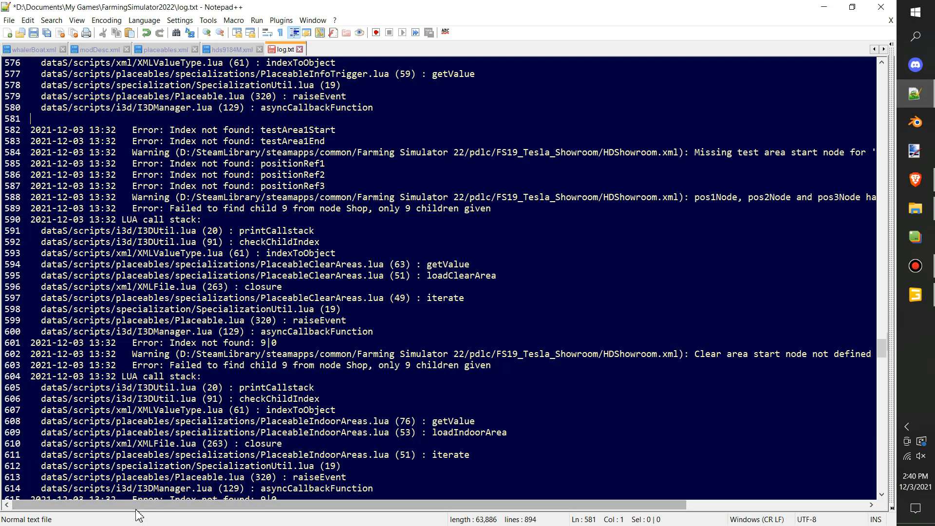
left_click_drag(138, 506, 193, 509)
double_click(241, 129)
double_click(246, 141)
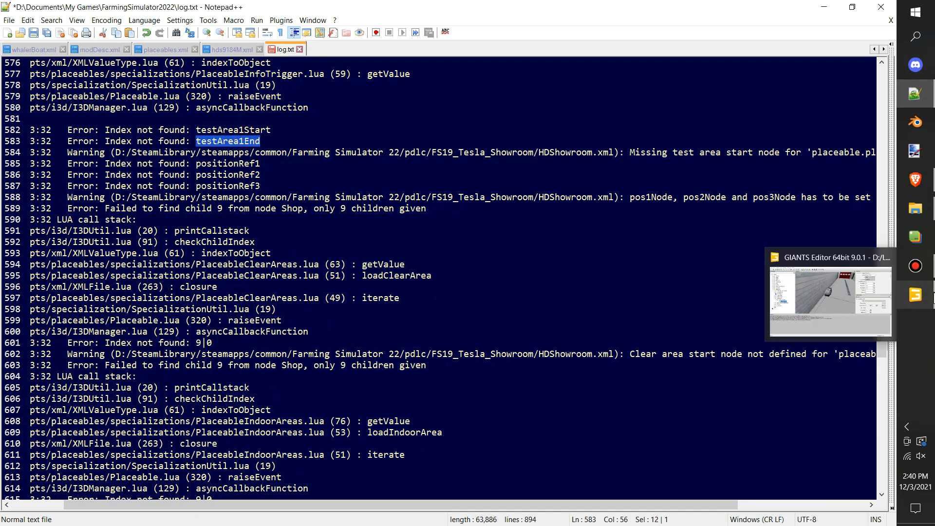
Widen the HDShowroom.xml pane and locate testArea1Start in the line 40 testArea entry
left_click(916, 295)
left_click(915, 93)
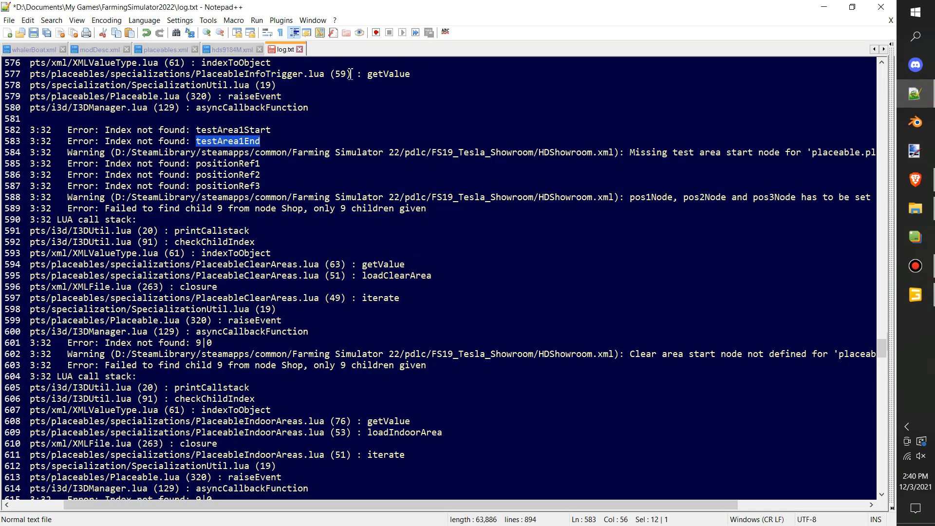
left_click_drag(891, 117, 151, 201)
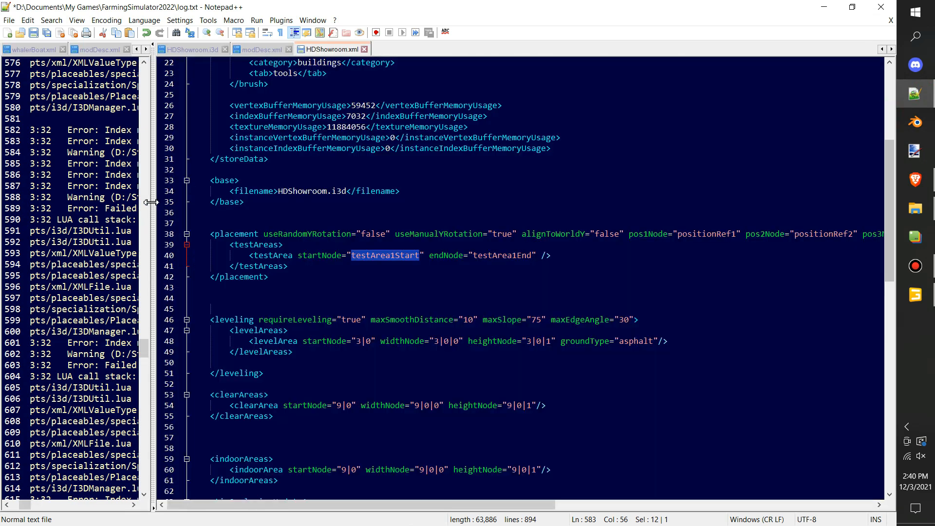
left_click(576, 308)
left_click(309, 271)
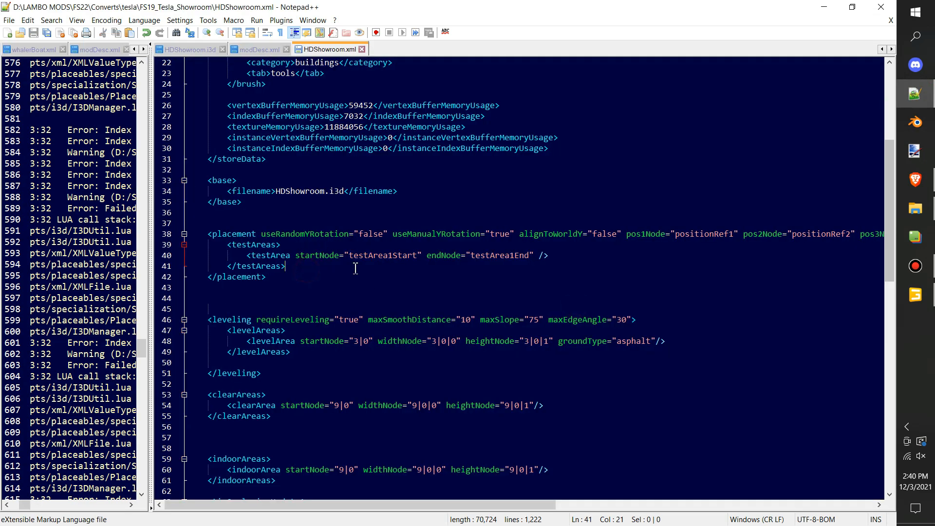
scroll(473, 310, "up", 2, "ctrl")
double_click(462, 299)
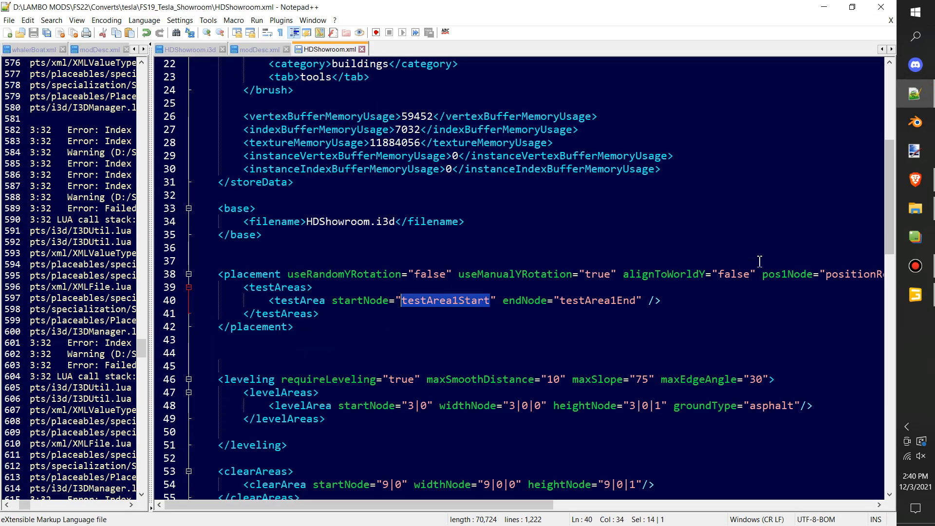
Switch to GIANTS Editor and examine where the testArea1Start and testArea1End markers sit around the pressure washer
left_click(917, 302)
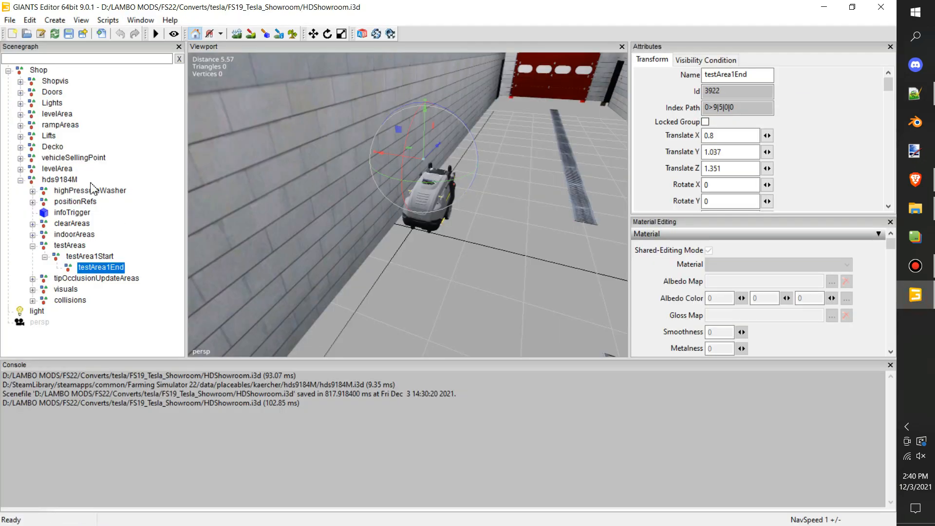
left_click_drag(497, 207, 219, 183, "alt")
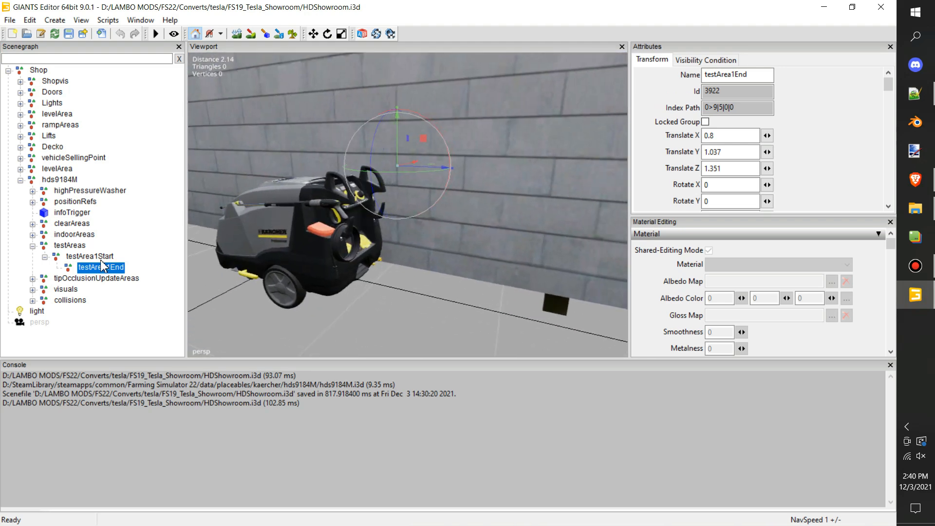
left_click(97, 256)
left_click_drag(272, 243, 399, 219, "alt")
left_click(104, 268)
left_click_drag(390, 168, 366, 243, "alt")
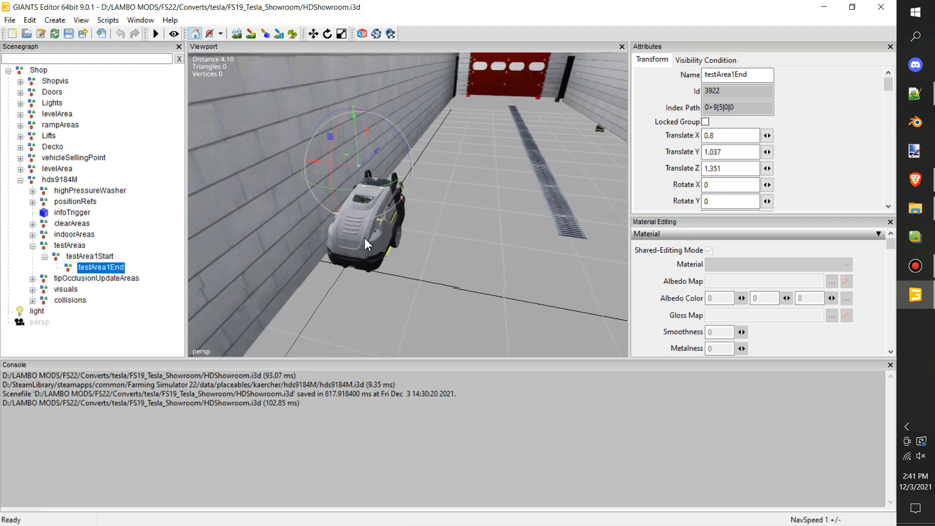
Move the testArea1Start marker out to the edge of the building, at about X -10.0 and Z -31.2
left_click(103, 257)
left_click_drag(486, 154, 590, 163, "alt")
scroll(279, 235, "down", 5)
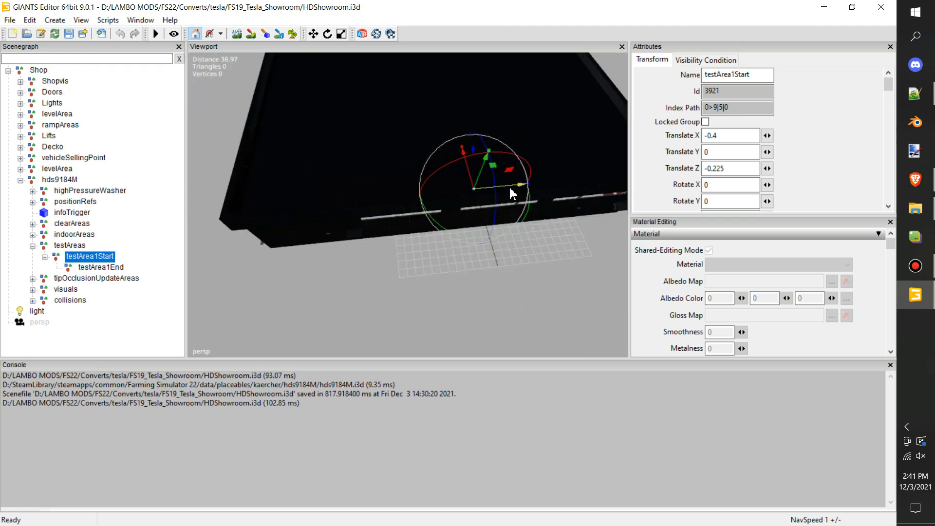
left_click_drag(507, 185, 118, 224)
left_click_drag(603, 198, 483, 309, "alt")
Move the testArea1End marker along Z past the end of the building, to about Z 58.6
left_click(113, 271)
left_click_drag(535, 190, 656, 268, "alt")
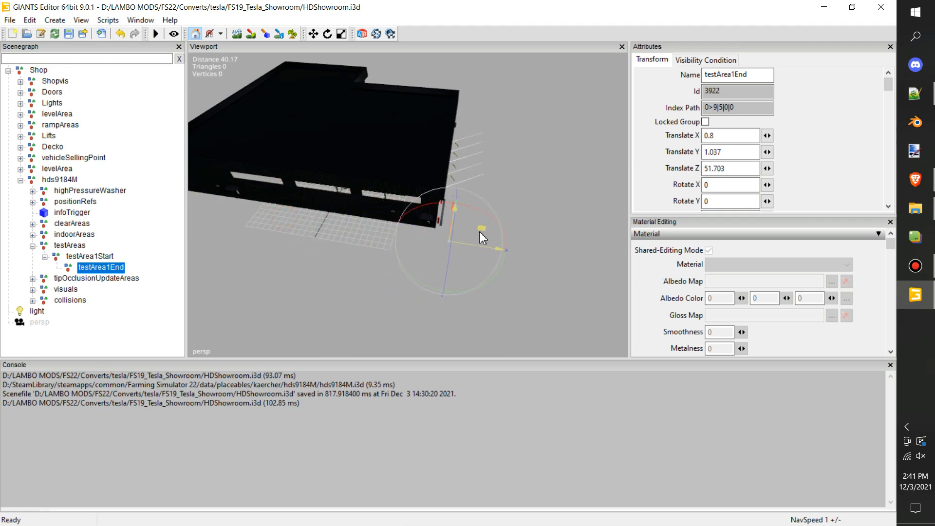
left_click_drag(488, 249, 571, 258)
middle_click_drag(570, 258, 439, 238)
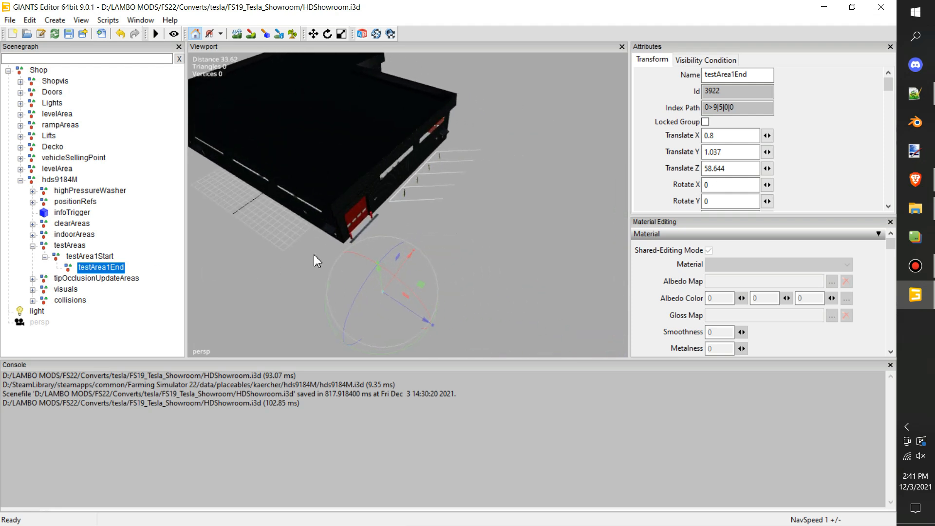
Raise the testArea1End marker and move it beyond the building's far side, to about X 56.8 and Y 10.4
left_click_drag(351, 304, 379, 279, "alt")
scroll(323, 286, "up", 8)
left_click_drag(248, 288, 329, 179, "alt")
scroll(290, 174, "down", 5)
middle_click_drag(452, 197, 420, 183, "alt")
left_click_drag(434, 187, 400, 94, "alt")
left_click_drag(407, 175, 414, 132, "alt")
left_click_drag(414, 220, 406, 255, "alt")
scroll(420, 265, "down", 3)
left_click_drag(272, 176, 730, 220)
left_click_drag(483, 210, 494, 194, "alt")
middle_click_drag(493, 195, 431, 214, "alt")
left_click_drag(413, 206, 463, 210)
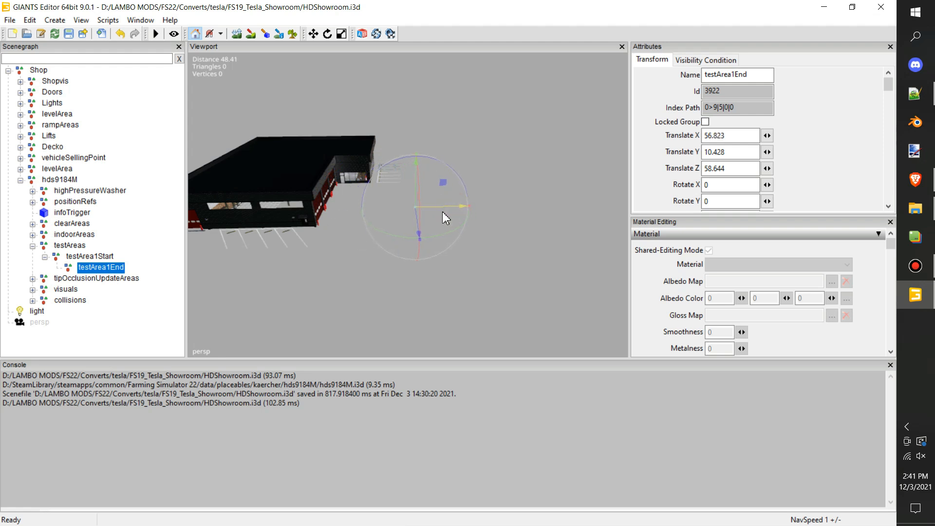
Replace the startNode value in the line 40 testArea entry of HDShowroom.xml with testArea1Start's index path, 9|5|0
left_click(100, 257)
left_click_drag(741, 108, 711, 116)
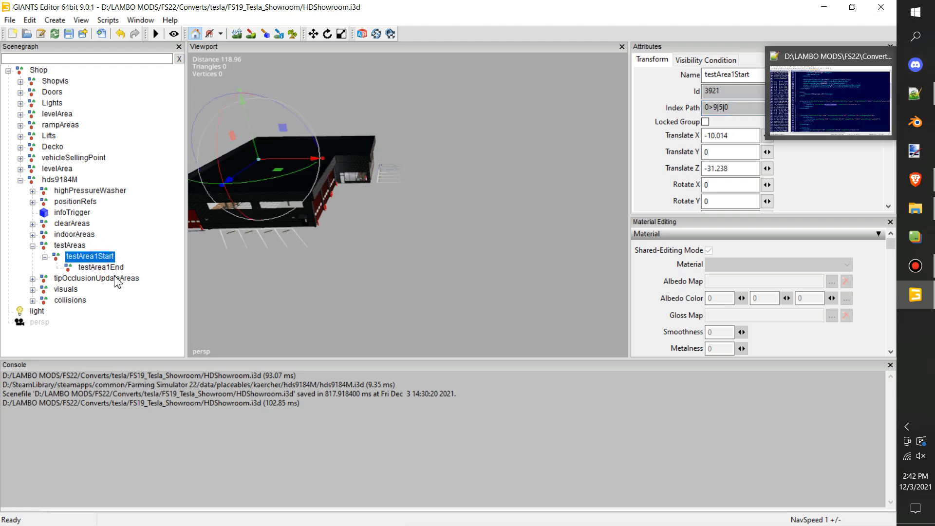
left_click(103, 268)
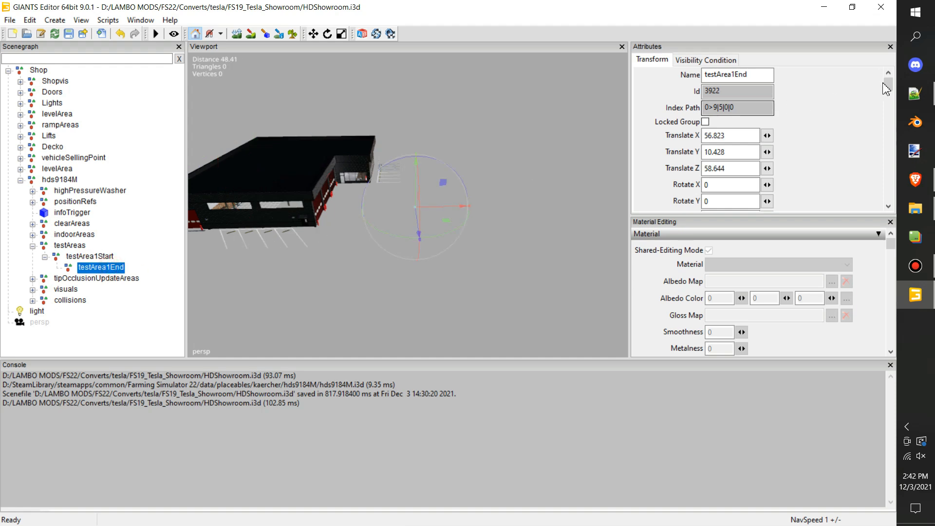
left_click(913, 94)
double_click(452, 305)
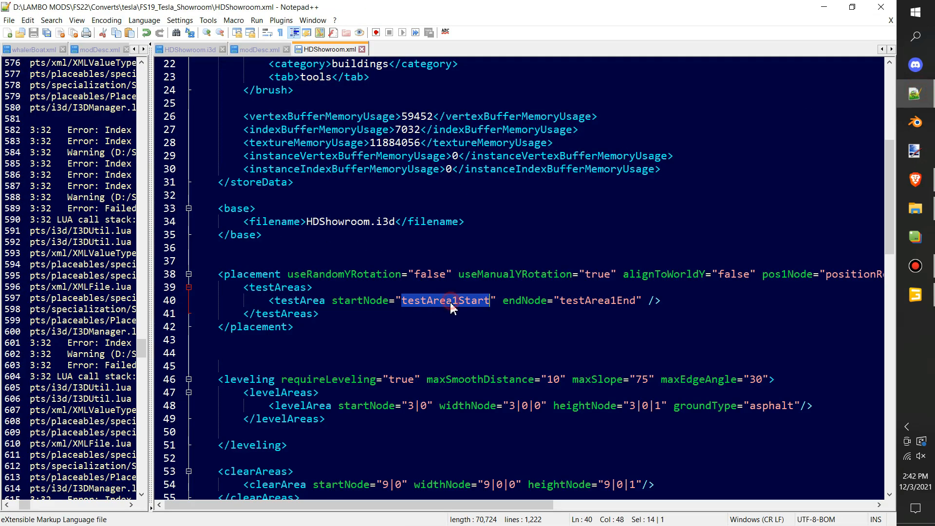
type("0>9|5|0")
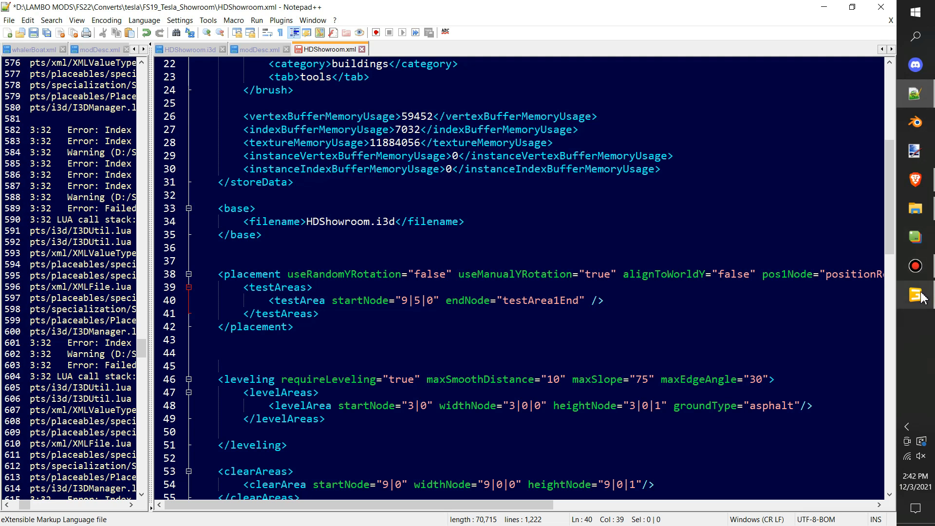
Replace the line 40 endNode value with testArea1End's copied index path, 9|5|0|0, and save HDShowroom.xml
left_click(916, 294)
left_click_drag(739, 108, 715, 115)
key("ctrl+c")
left_click(916, 93)
double_click(546, 301)
key("ctrl+v")
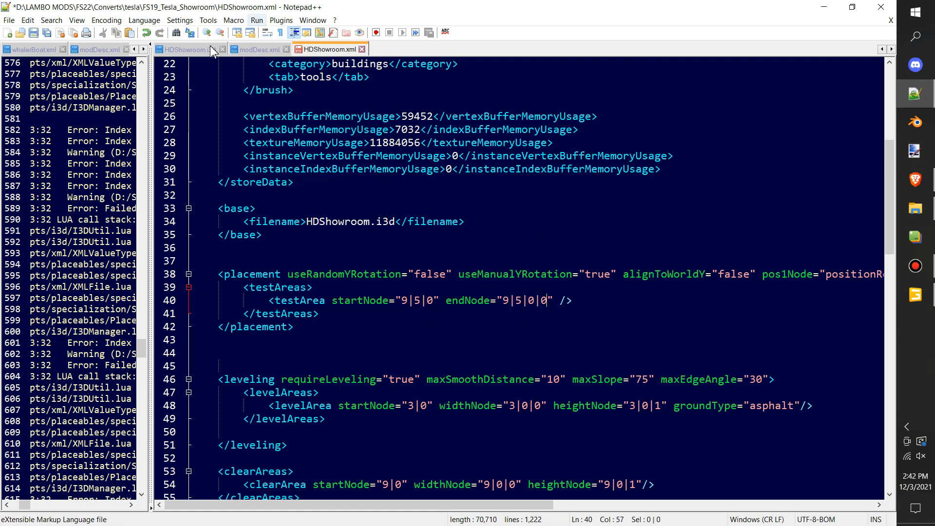
left_click(32, 33)
Save the HDShowroom.i3d scene in GIANTS Editor and return to Notepad++
left_click(915, 295)
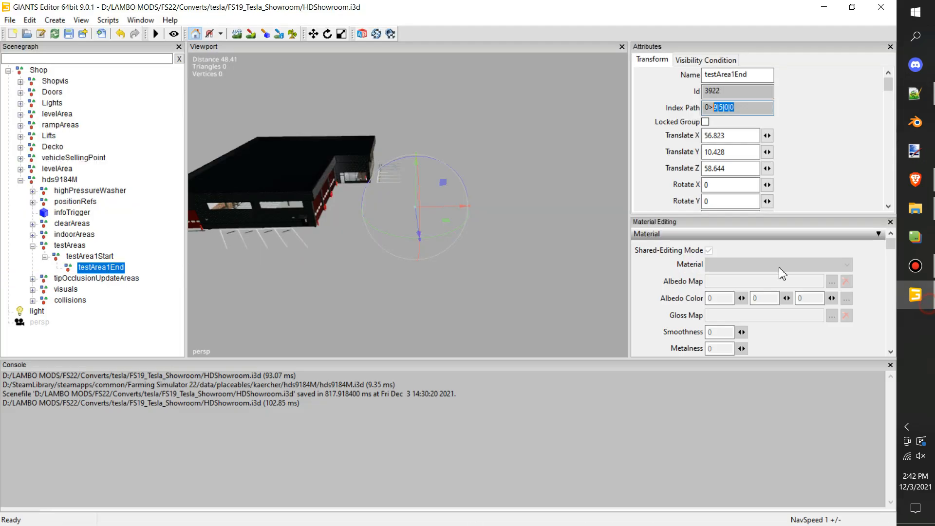
left_click(69, 33)
left_click(915, 92)
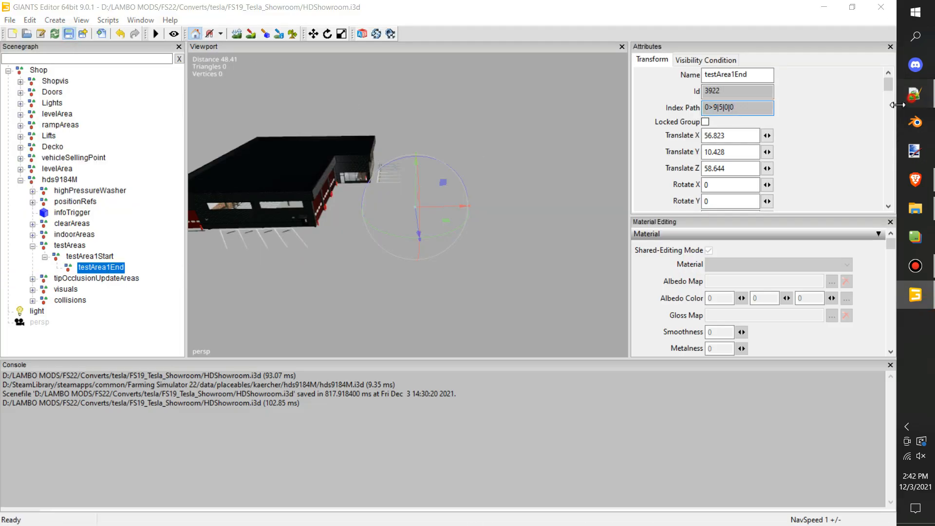
Compare the positionRef1 to positionRef3 errors in log.txt with the pos1Node to pos3Node attributes on line 38 of HDShowroom.xml
left_click_drag(151, 185, 534, 186)
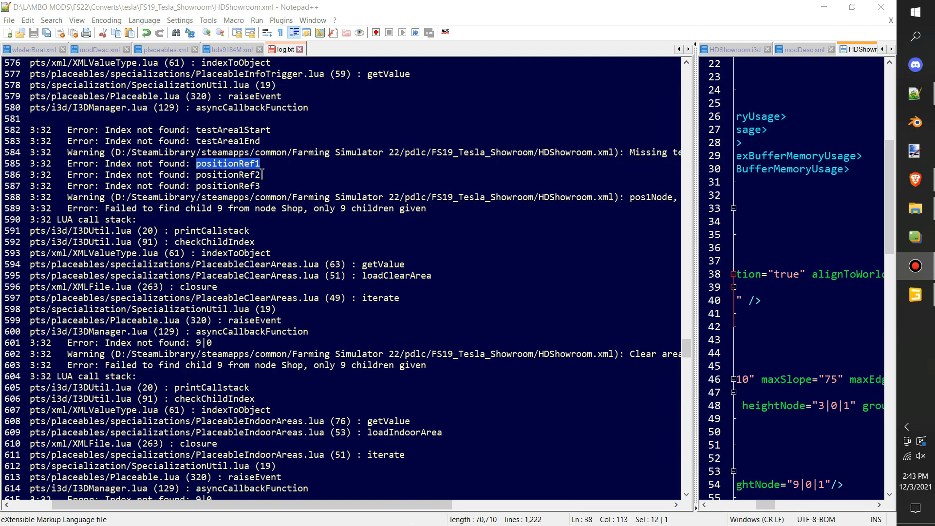
left_click_drag(262, 185, 30, 164)
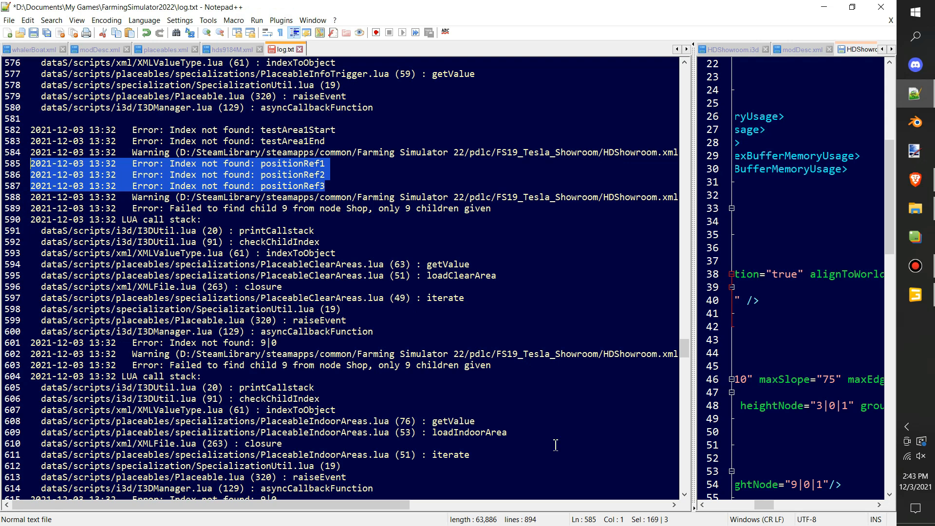
left_click_drag(694, 357, 120, 355)
left_click_drag(375, 274, 824, 275)
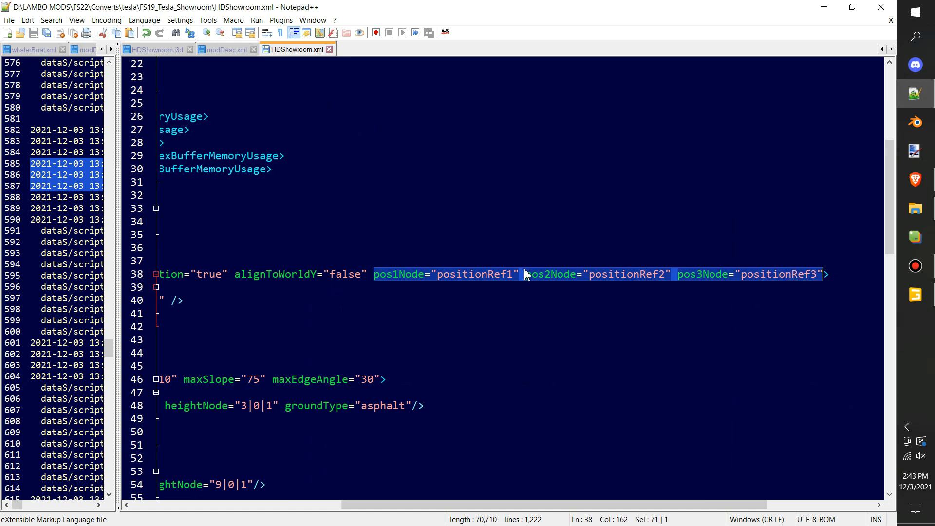
Switch to GIANTS Editor and inspect the positionRef1 node on the hds9184M pressure washer
double_click(469, 275)
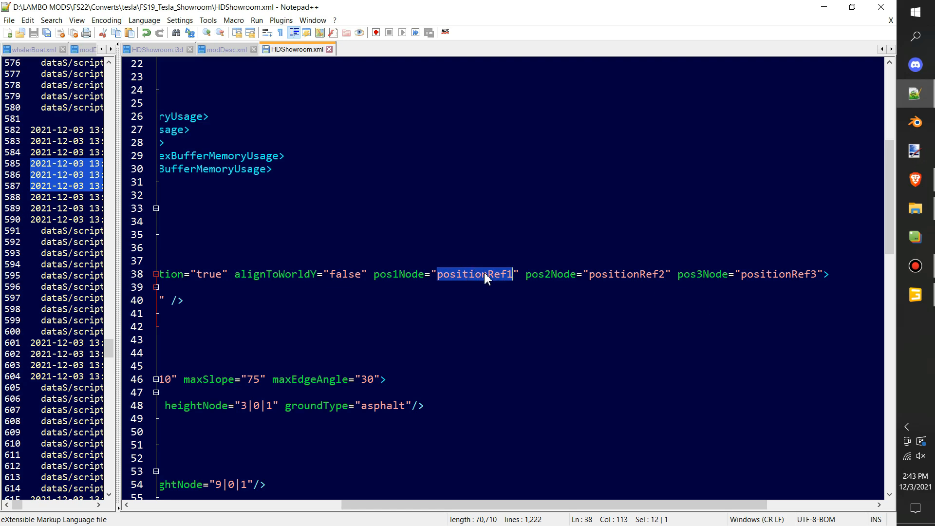
left_click(916, 294)
left_click(88, 212)
scroll(376, 245, "up", 5)
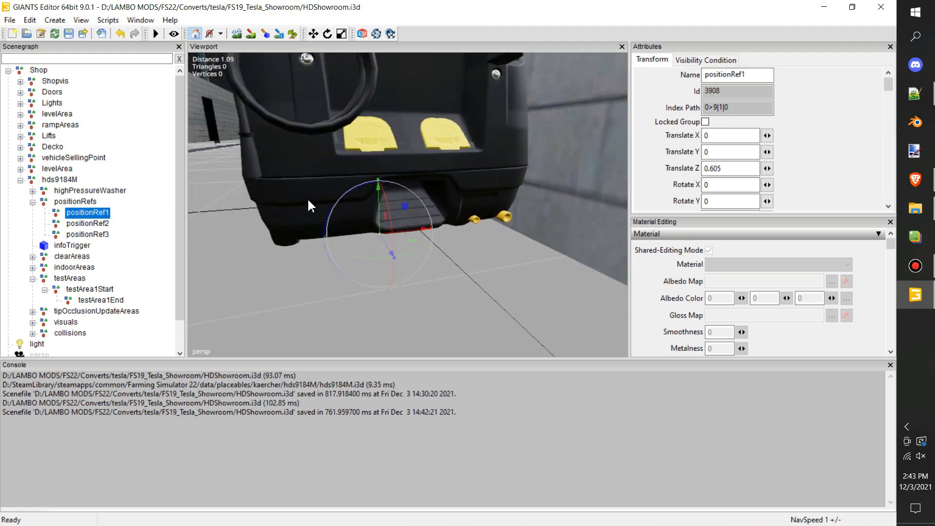
left_click_drag(308, 200, 97, 167, "alt")
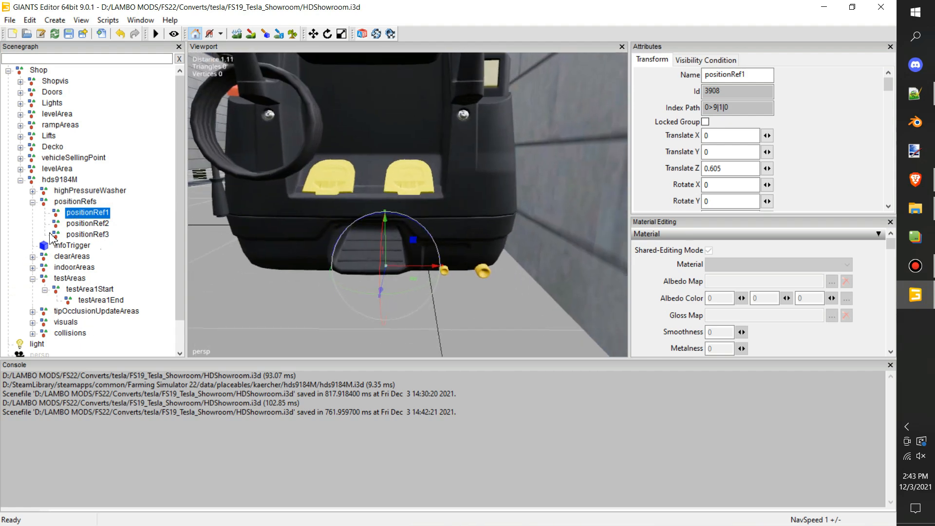
left_click_drag(358, 247, 392, 254, "alt")
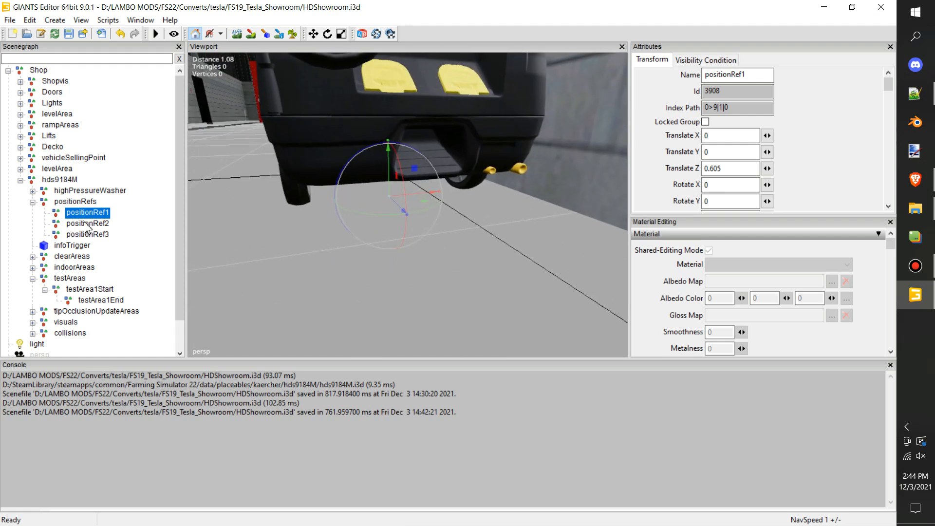
Examine where the positionRef2 and positionRef3 nodes sit at the base of the pressure washer
left_click(85, 225)
left_click_drag(384, 238, 341, 218, "alt")
scroll(384, 229, "up", 4)
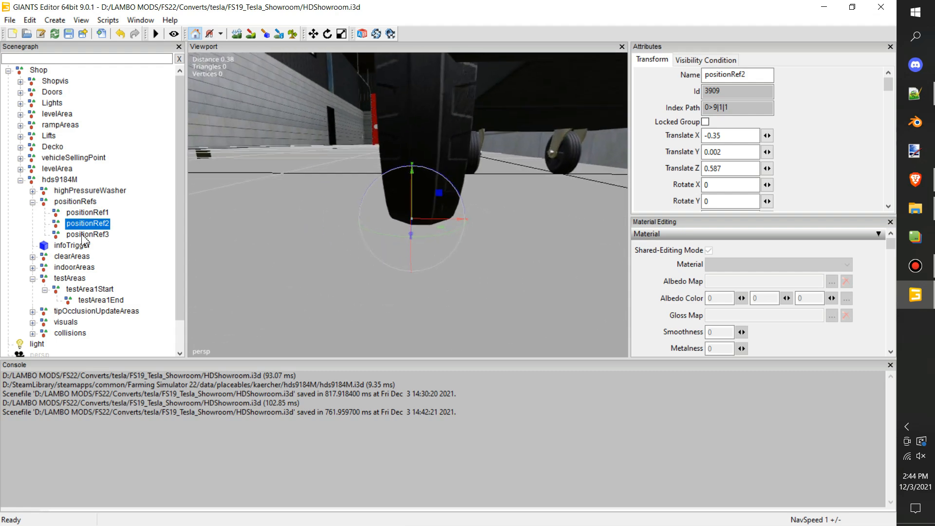
left_click(86, 236)
scroll(447, 237, "down", 4)
mouse_move(446, 237)
left_mouse_down("alt")
mouse_move(426, 233)
mouse_move(440, 252)
left_mouse_up("alt")
scroll(437, 232, "up", 3)
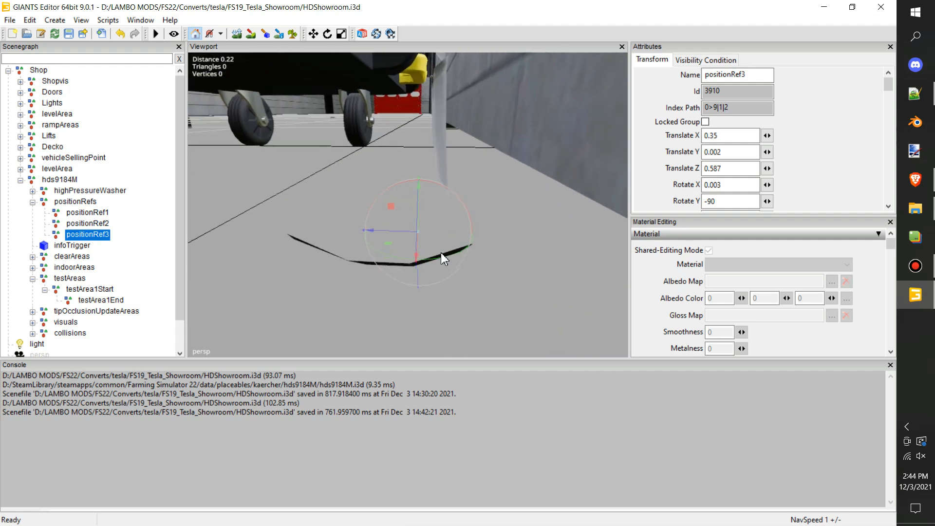
scroll(441, 252, "up", 3)
Frame positionRef1 and positionRef2 and compare their placement around the pressure washer from several distances and angles
left_click(87, 224)
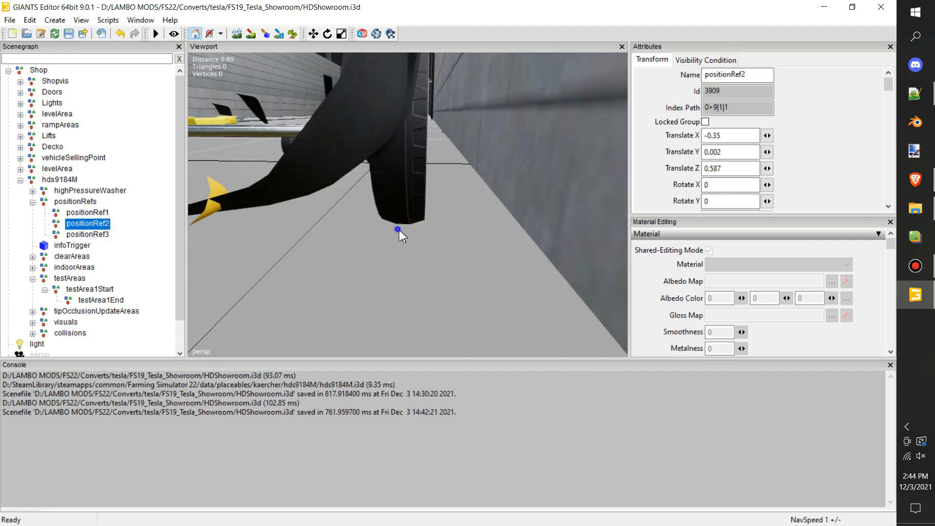
key("f")
left_click(105, 214)
key("f")
left_click_drag(777, 203, 675, 245, "alt")
scroll(677, 248, "down", 10, "alt")
scroll(648, 241, "up", 3, "alt")
scroll(576, 245, "up", 8, "alt")
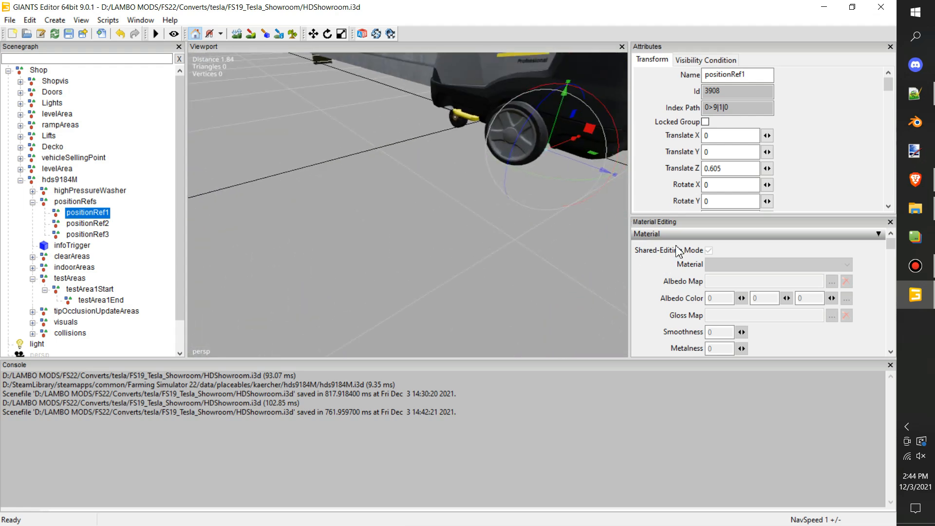
left_click(103, 236)
left_click(97, 225)
left_click_drag(374, 229, 363, 170, "alt")
scroll(341, 203, "down", 9, "alt")
scroll(341, 197, "up", 4, "alt")
scroll(295, 176, "up", 5, "alt")
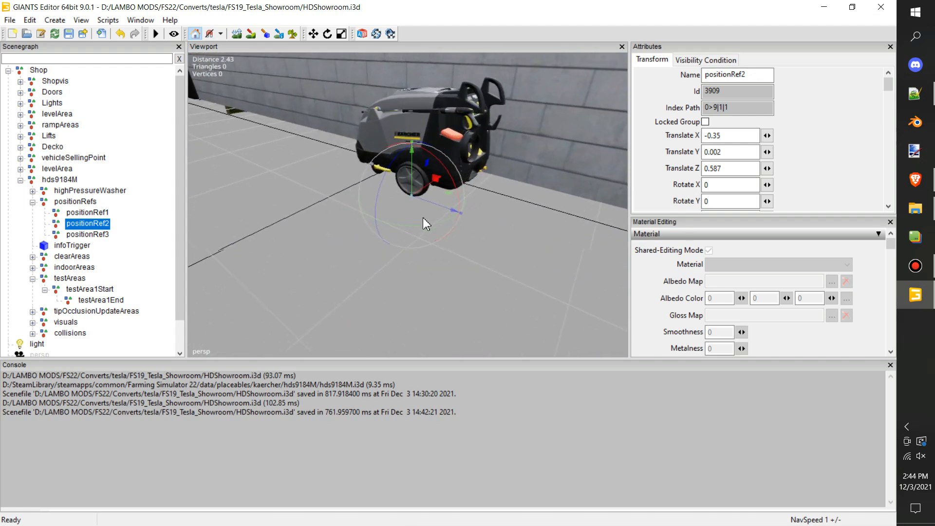
scroll(422, 217, "up", 4, "alt")
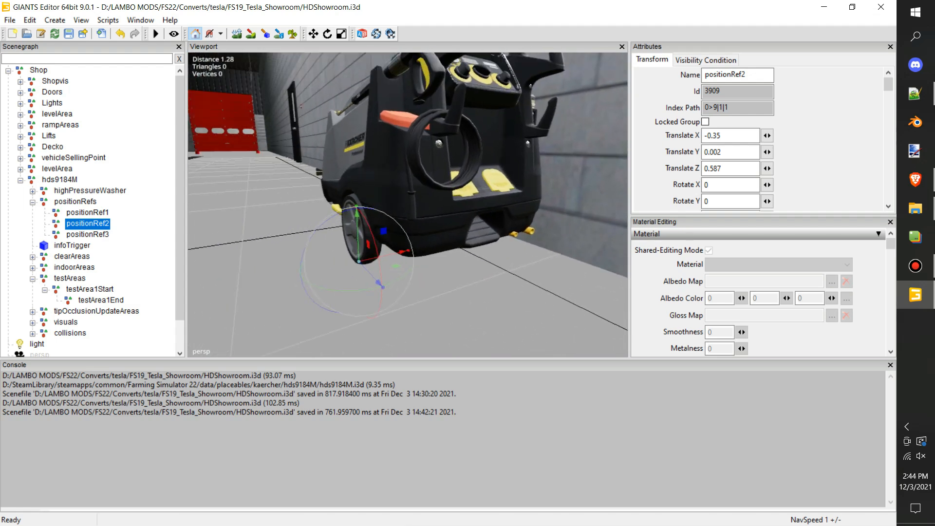
Replace line 38 of HDShowroom.xml with chickenBarnBig.xml's placement tag, useRandomYRotation="false" useManualYRotation="true", and save the file
key("alt+Tab")
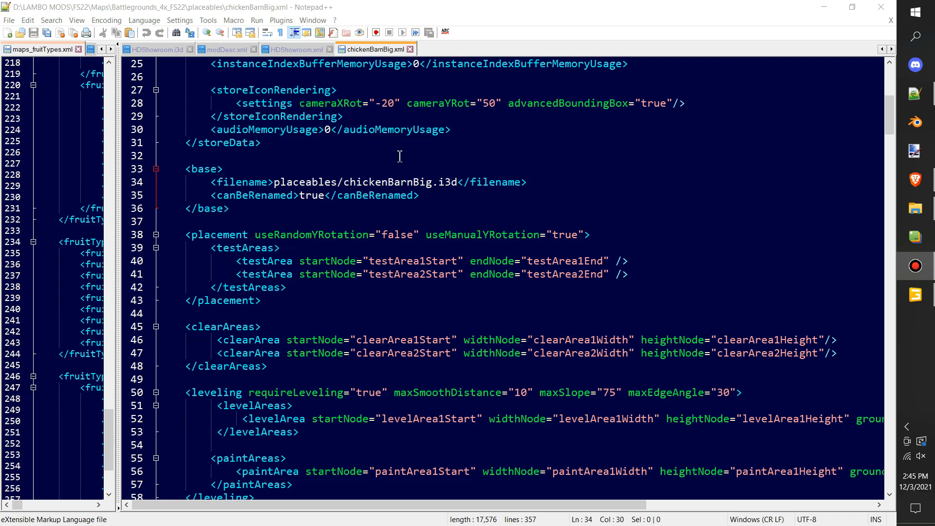
triple_click(599, 234)
key("ctrl+c")
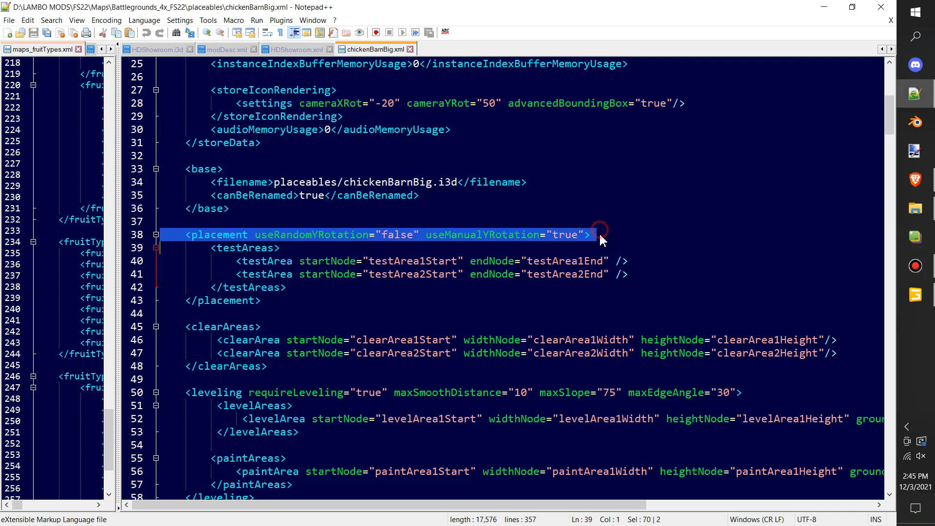
left_click(294, 50)
left_click_drag(392, 505, 143, 505)
triple_click(356, 279)
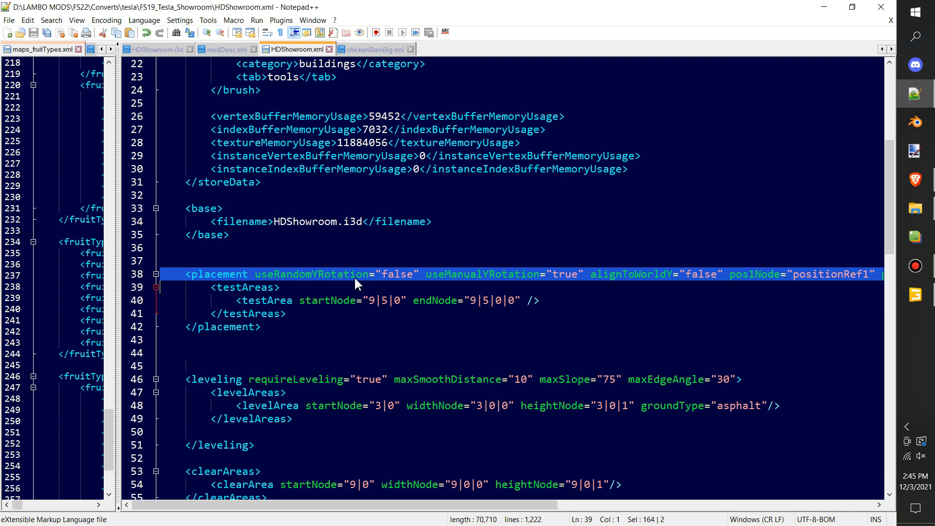
key("ctrl+v")
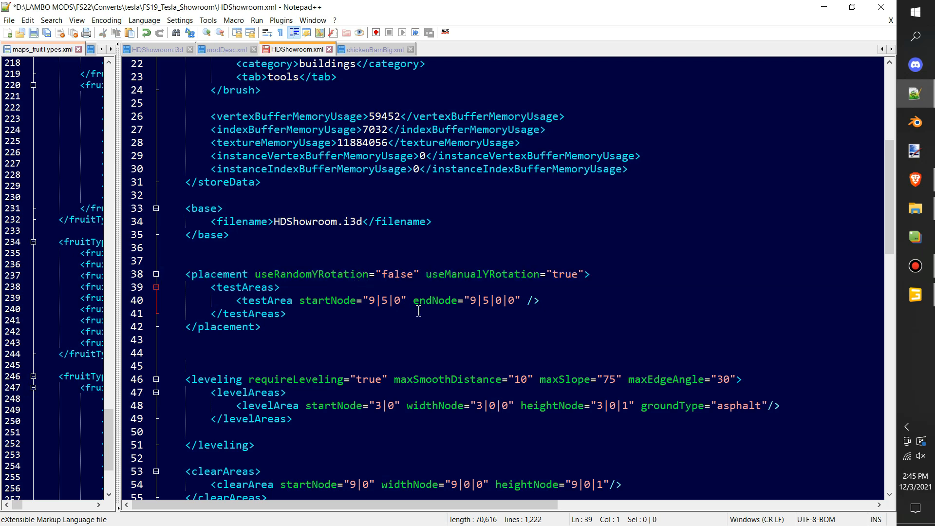
left_click(33, 33)
right_click(444, 222)
left_click(309, 245)
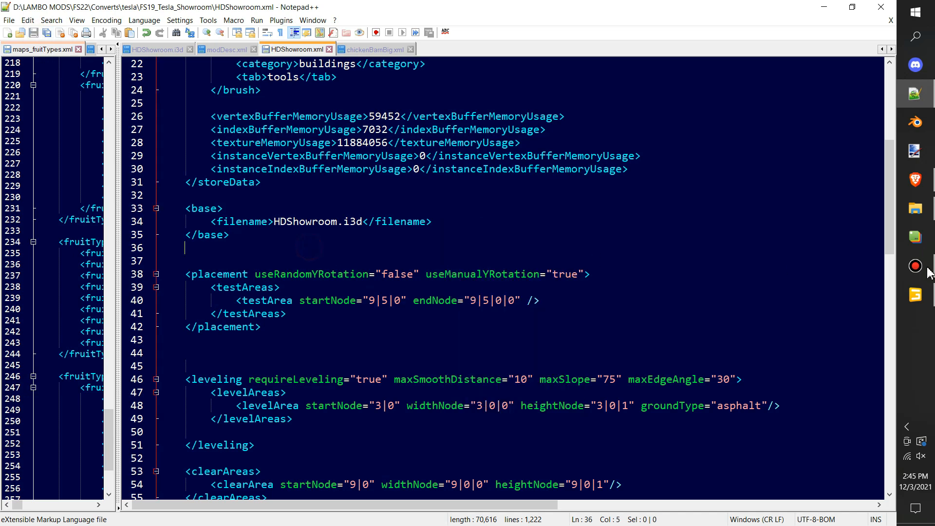
Check the pressure washer's surroundings in the GIANTS Editor scene and return to chickenBarnBig.xml in Notepad++
left_click(916, 295)
left_click_drag(419, 227, 380, 265, "alt")
scroll(433, 262, "down", 5)
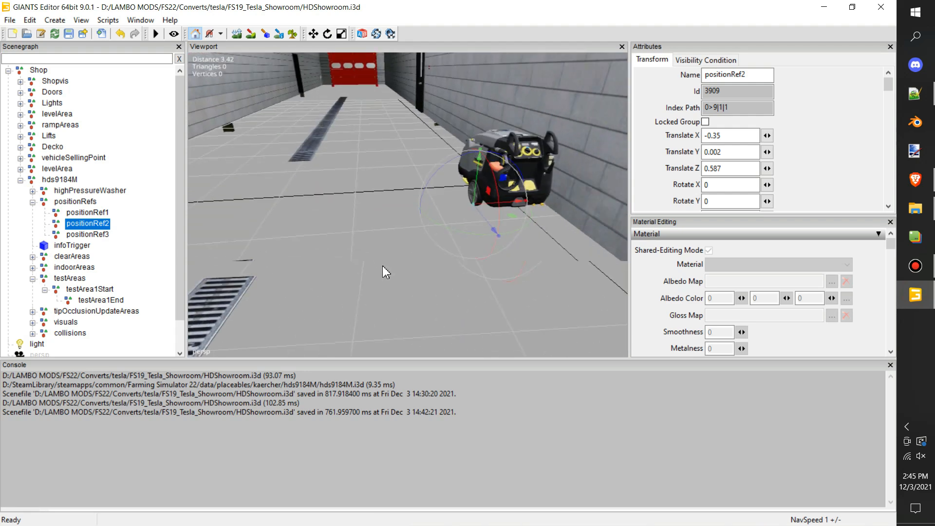
left_click(915, 94)
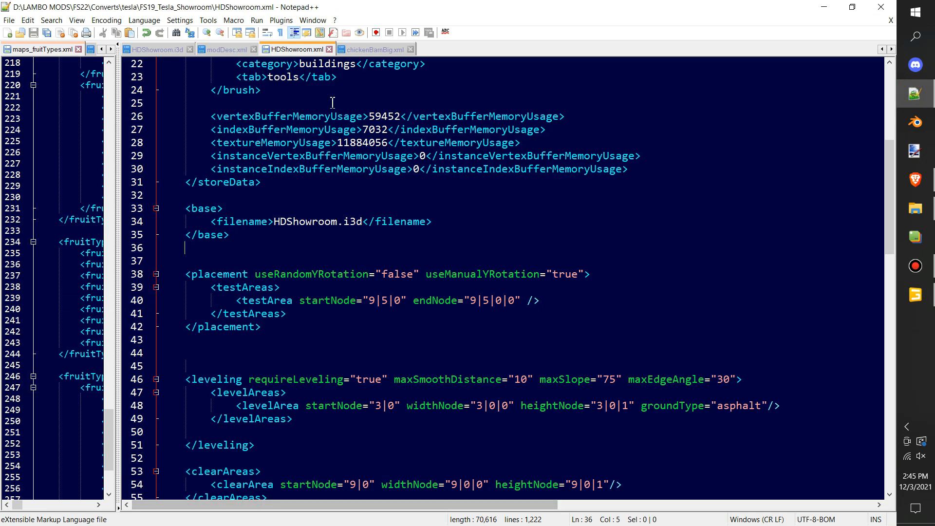
left_click(368, 51)
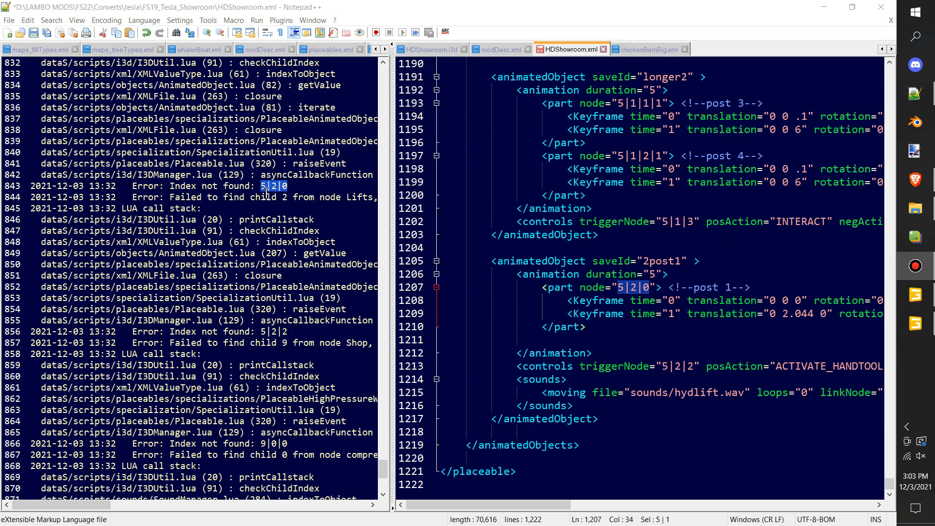
Widen the log.txt view and examine the call stack on lines 845 to 855 beside the 2post1 animation
left_click_drag(393, 202, 440, 213)
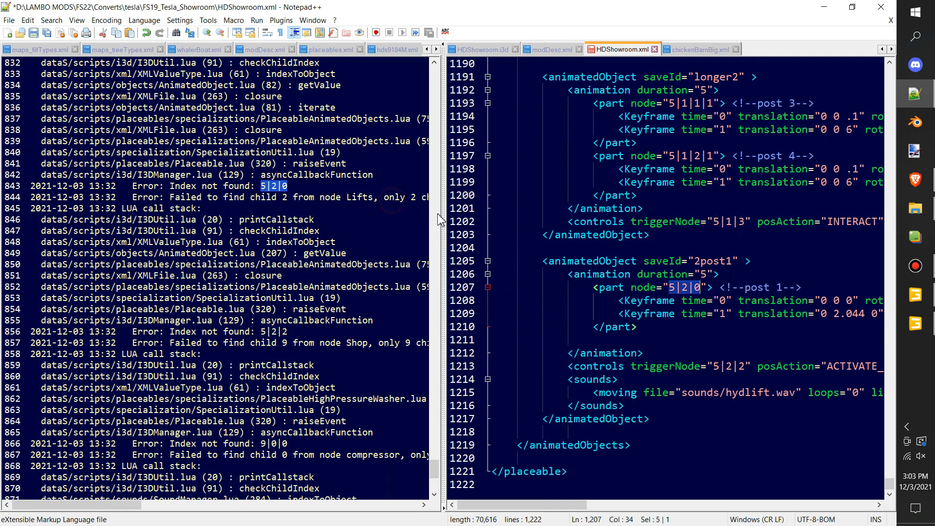
left_click(344, 237)
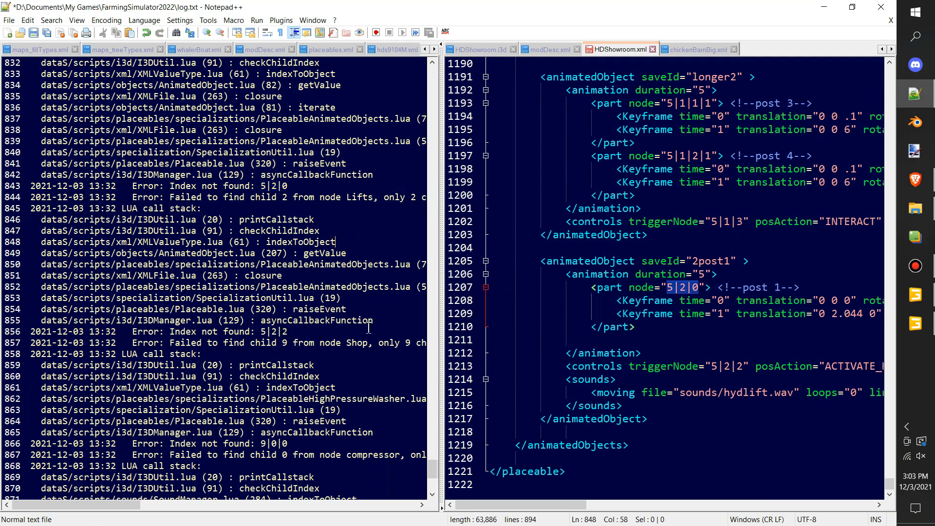
left_click_drag(385, 319, 30, 207)
left_click(654, 248)
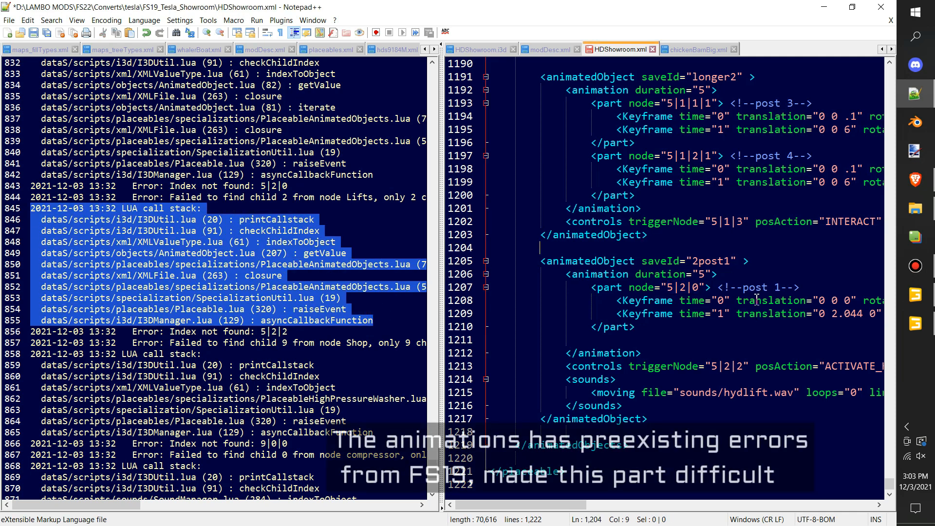
Inspect PortableLift2 and the lift posts in the mod copy's scene in GIANTS Editor 8.2.2, and return to Notepad++
left_click(910, 331)
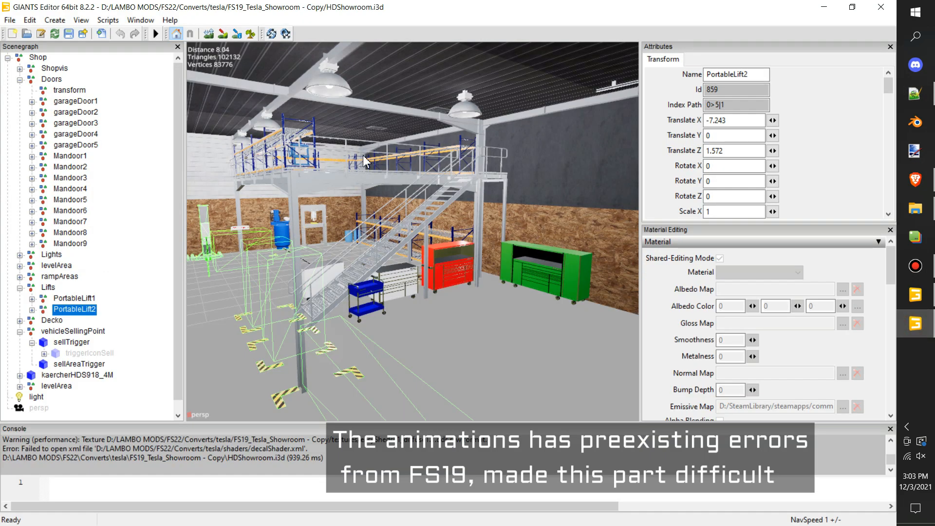
left_click_drag(409, 223, 544, 215, "alt")
scroll(423, 211, "up", 3)
left_click_drag(425, 216, 362, 237, "alt")
scroll(255, 226, "up", 2)
scroll(401, 250, "up", 3)
scroll(402, 251, "up", 4)
scroll(815, 235, "down", 4)
scroll(678, 226, "up", 4)
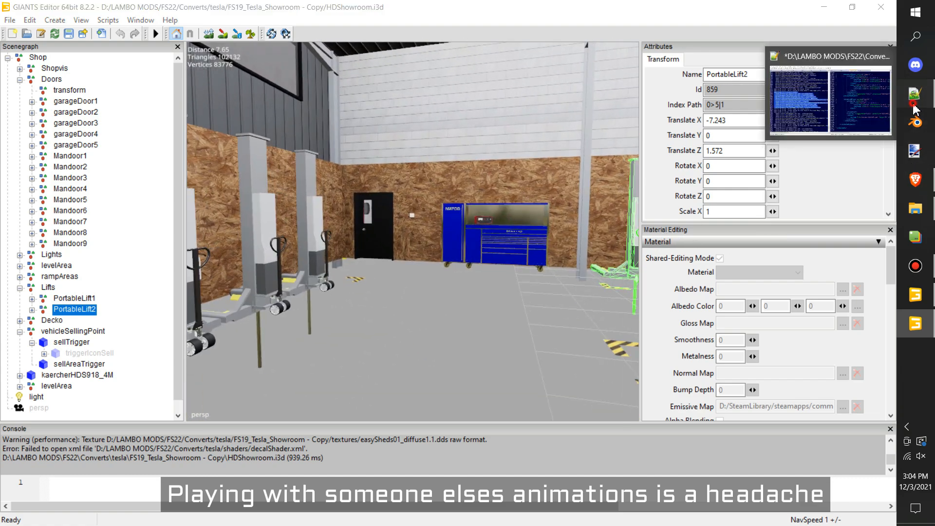
left_click(915, 94)
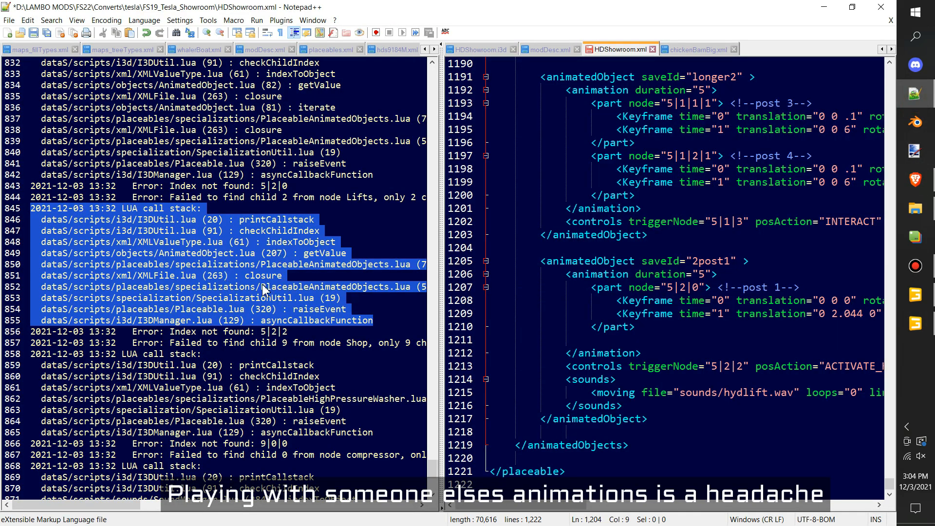
Review the 5|2|0 and 5|2|2 index errors in log.txt and search HDShowroom.xml for 5|2|2
left_click(263, 258)
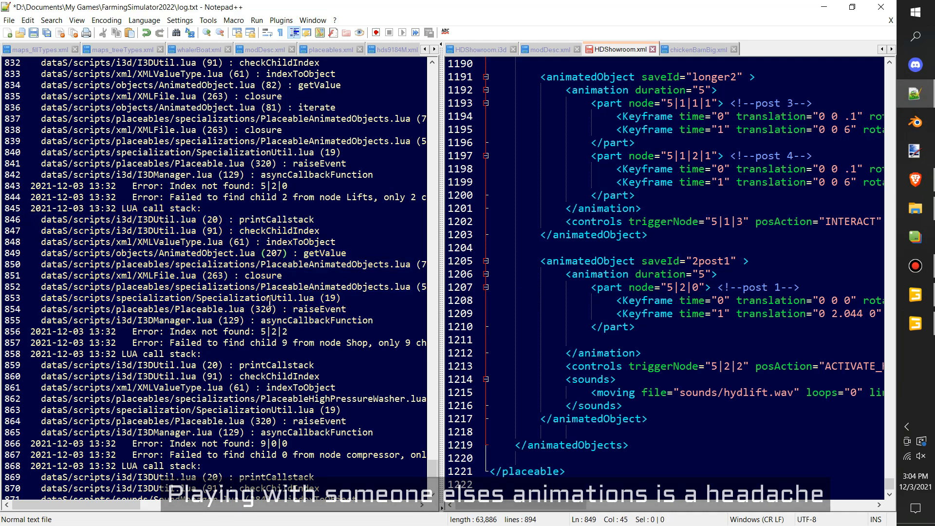
left_click_drag(287, 186, 261, 187)
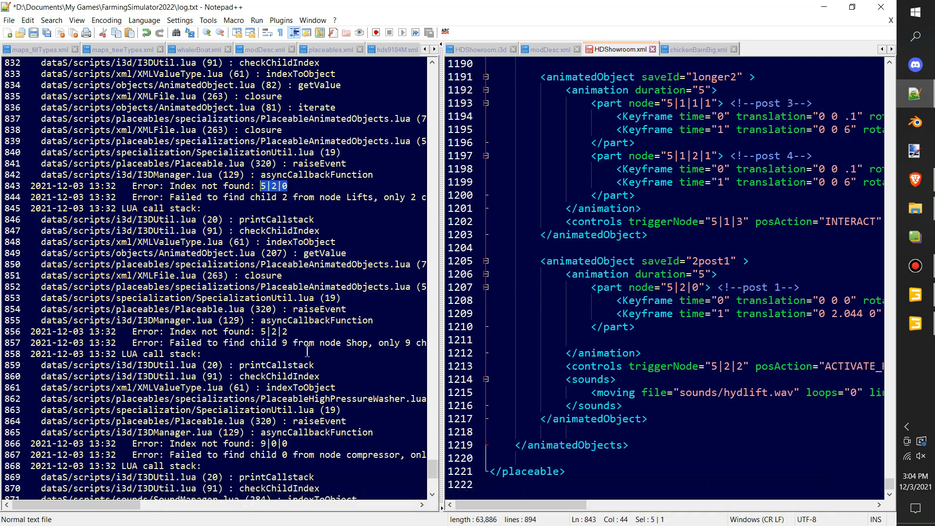
left_click_drag(290, 332, 257, 332)
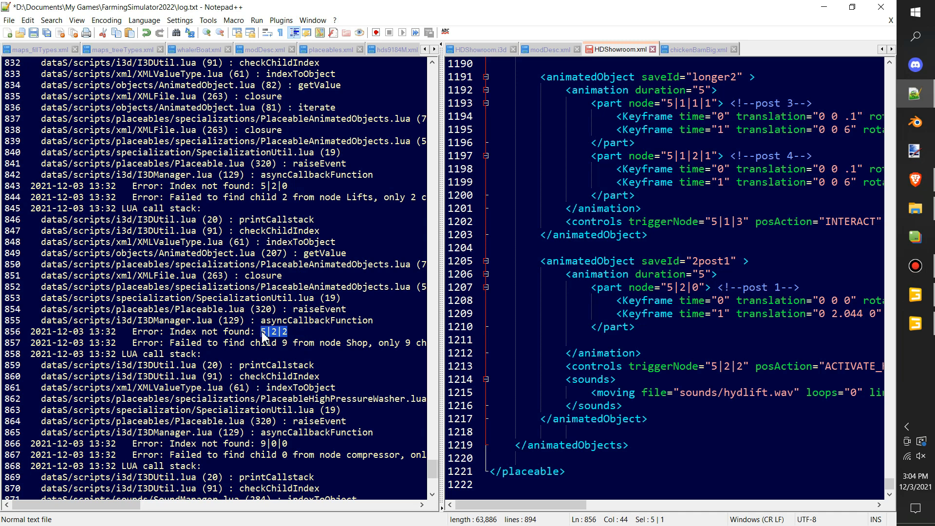
left_click(736, 232)
key("ctrl+f")
left_click(388, 206)
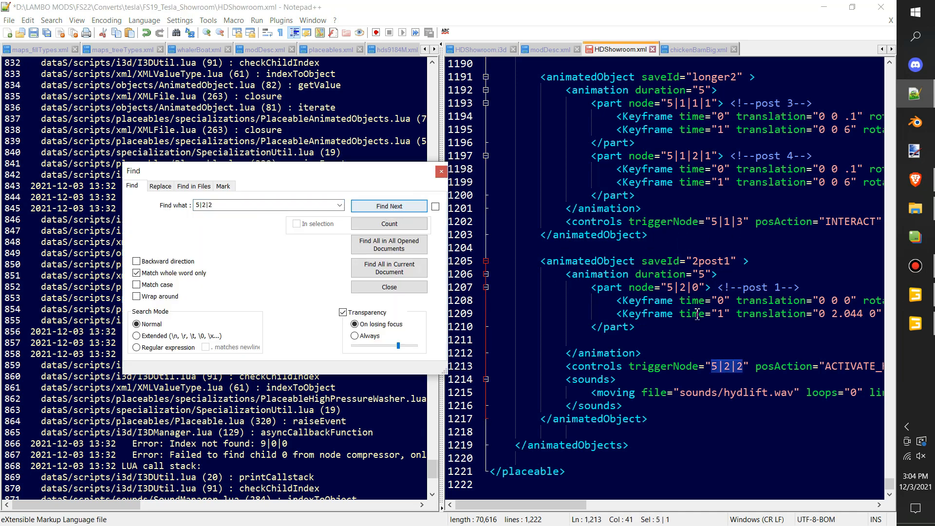
Delete the whole 2post1 animatedObject block, lines 1205 to 1217, from HDShowroom.xml
left_click(697, 313)
left_click_drag(662, 419, 443, 263)
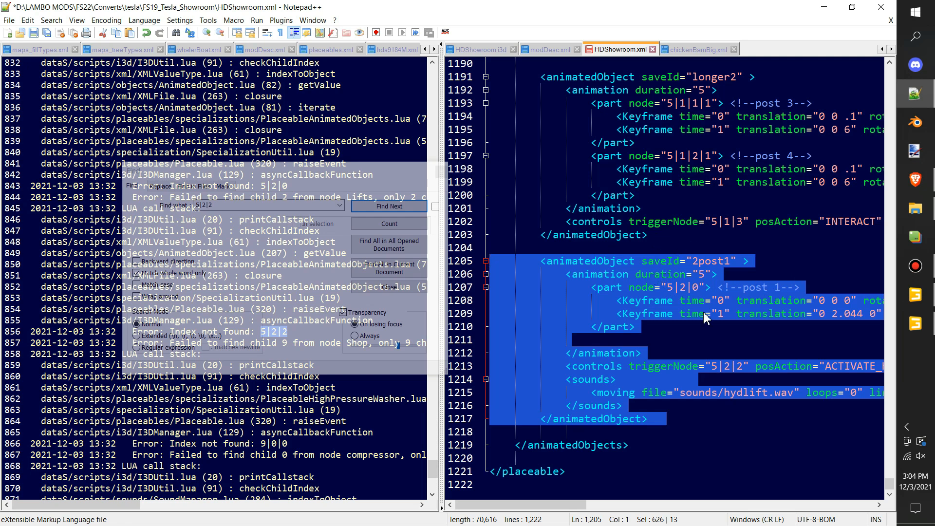
key("Delete")
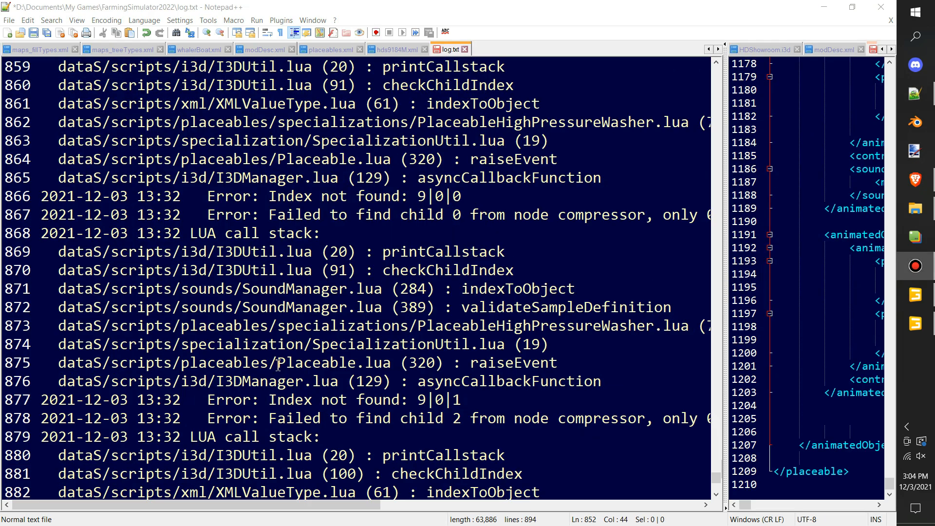
Examine the 9|0|0 index error in log.txt and the placement, leveling and area node entries near the start of HDShowroom.xml
left_click_drag(483, 193, 419, 197)
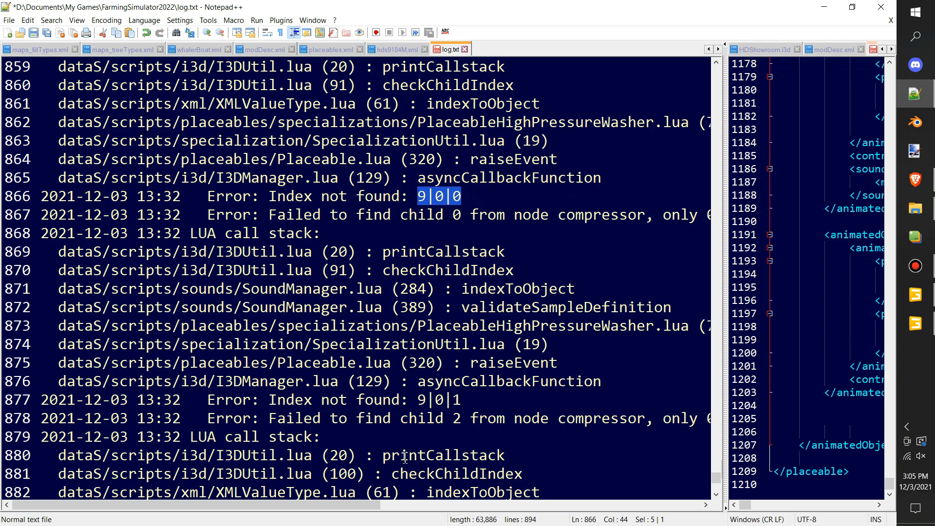
scroll(445, 336, "down", 2, "ctrl")
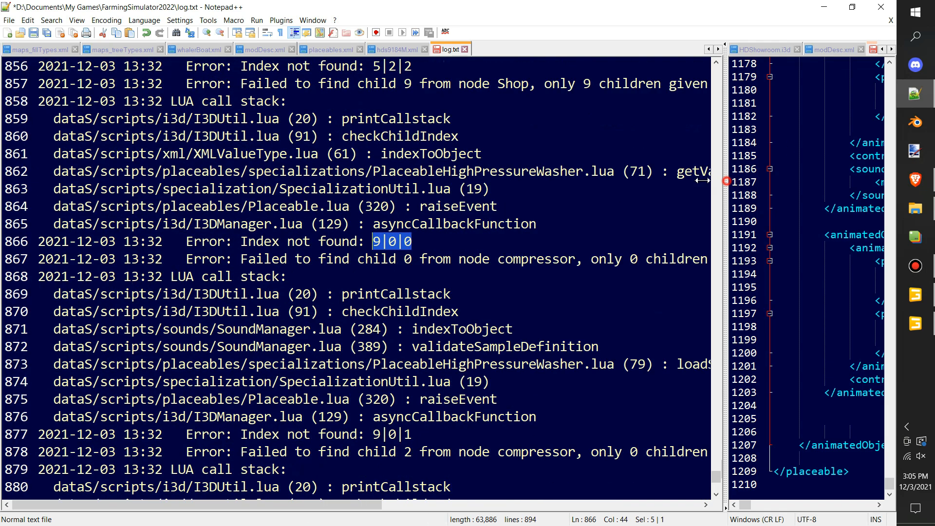
left_click_drag(725, 180, 141, 191)
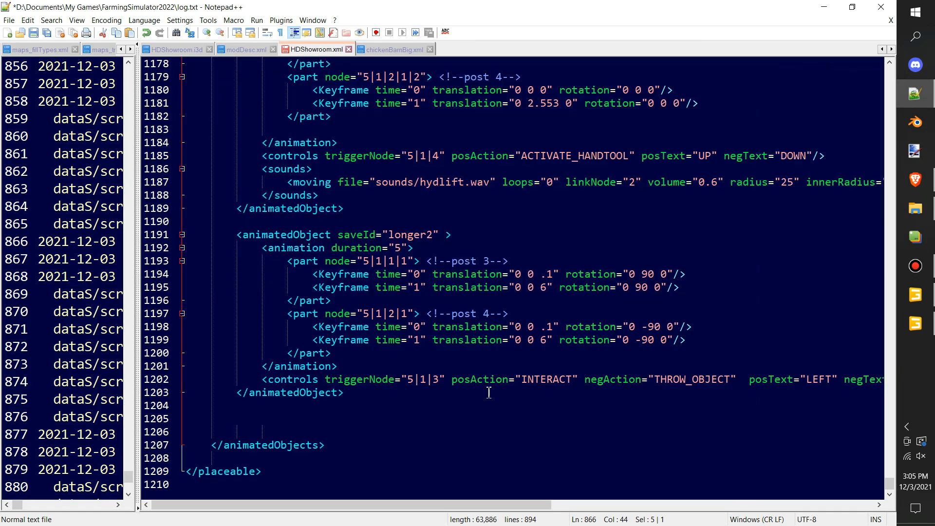
scroll(487, 335, "up", 14)
left_click_drag(890, 469, 845, 90)
left_click_drag(663, 143, 662, 144)
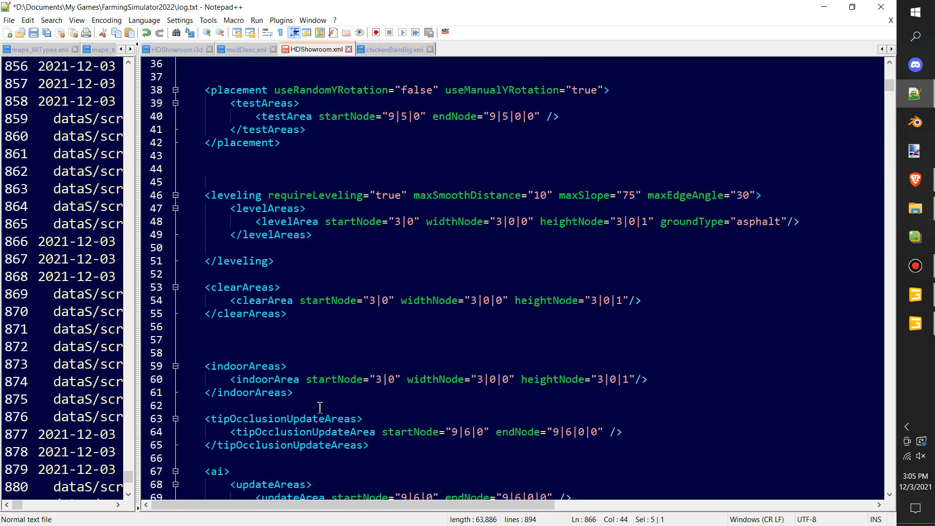
scroll(325, 421, "down", 1)
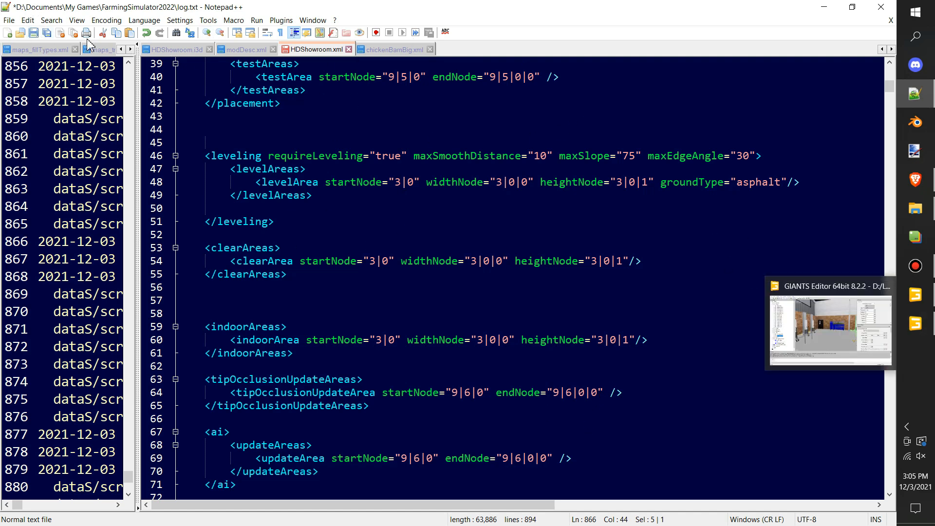
Save log.txt and review its missing index errors for the tip occlusion and AI update areas
left_click(34, 33)
left_click_drag(136, 106, 708, 158)
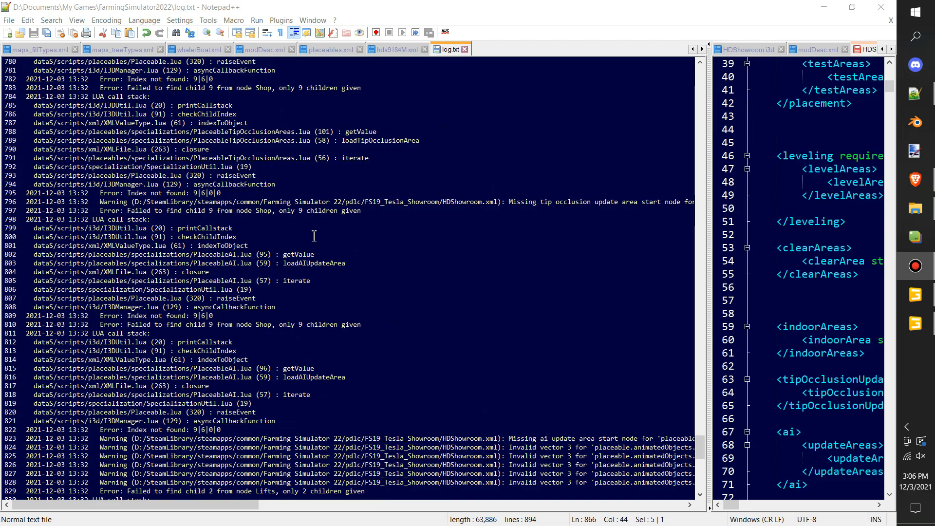
scroll(344, 238, "down", 4)
scroll(344, 238, "down", 10)
scroll(358, 298, "up", 20)
scroll(378, 271, "up", 16)
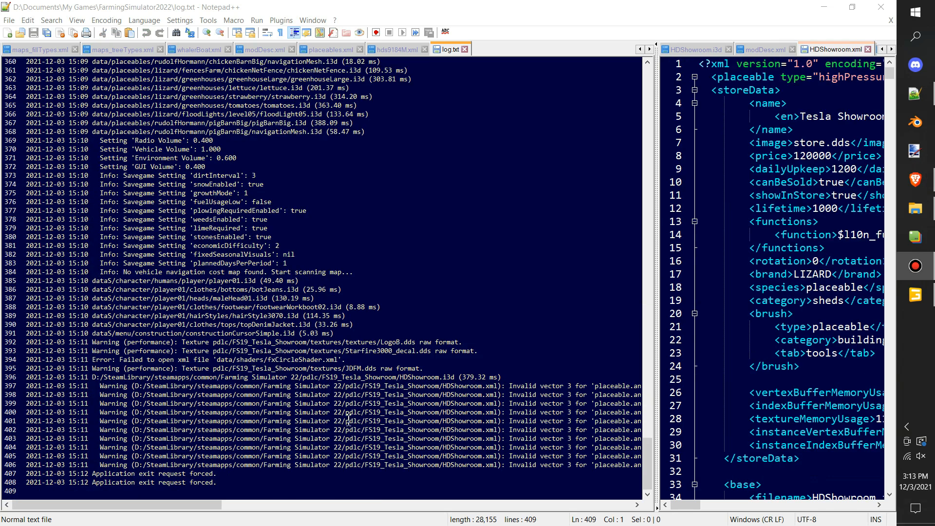
Review lines 392 to 406 of the new log.txt, focusing on the LogoB.dds and Starfire3000_decal.dds texture warnings
left_click_drag(653, 374, 819, 389)
left_click_drag(330, 505, 210, 499)
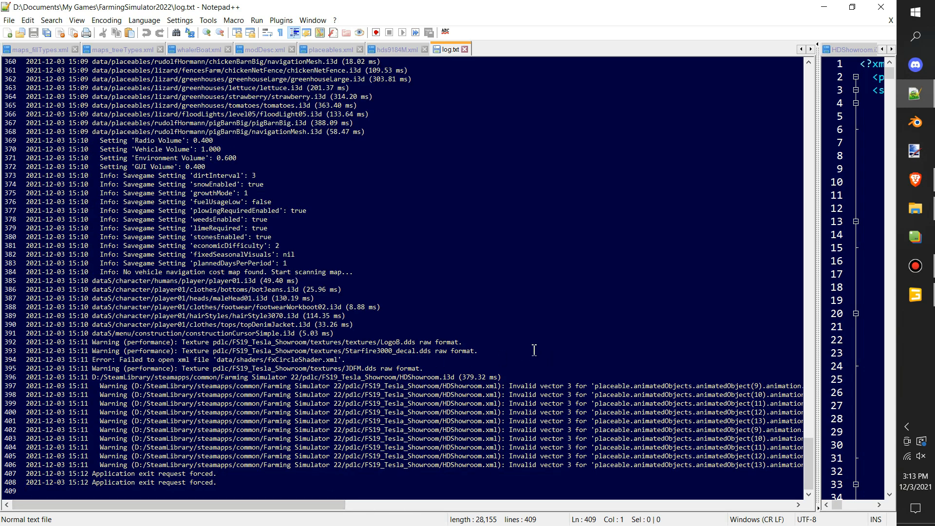
left_click_drag(338, 336, 743, 469)
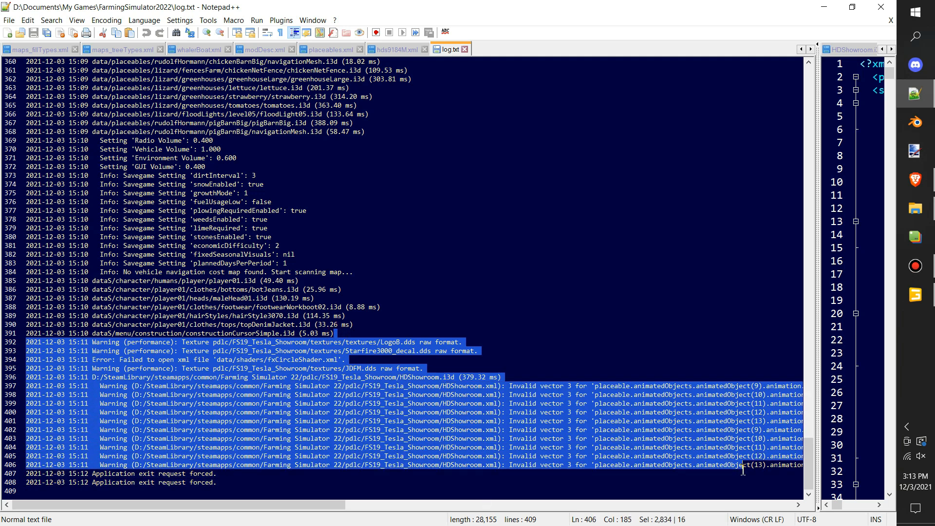
left_click(326, 346)
double_click(359, 342)
left_click(392, 341)
double_click(393, 342)
double_click(376, 351)
left_click(346, 349)
left_click(425, 353)
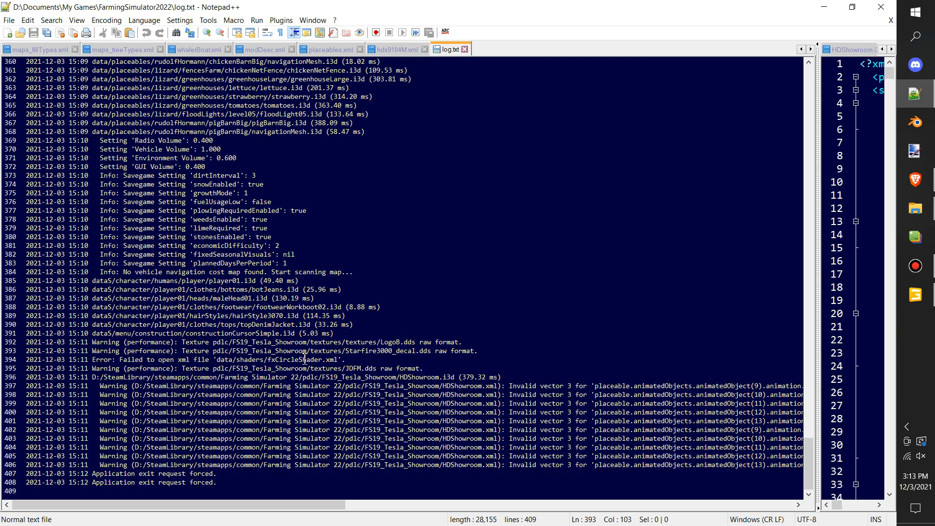
Examine the fxCircleShader.xml error and the JDFM.dds texture warning in log.txt
left_click_drag(379, 360, 190, 359)
left_click(231, 376)
left_click(217, 360)
scroll(296, 261, "up", 3)
scroll(552, 318, "down", 3)
triple_click(354, 368)
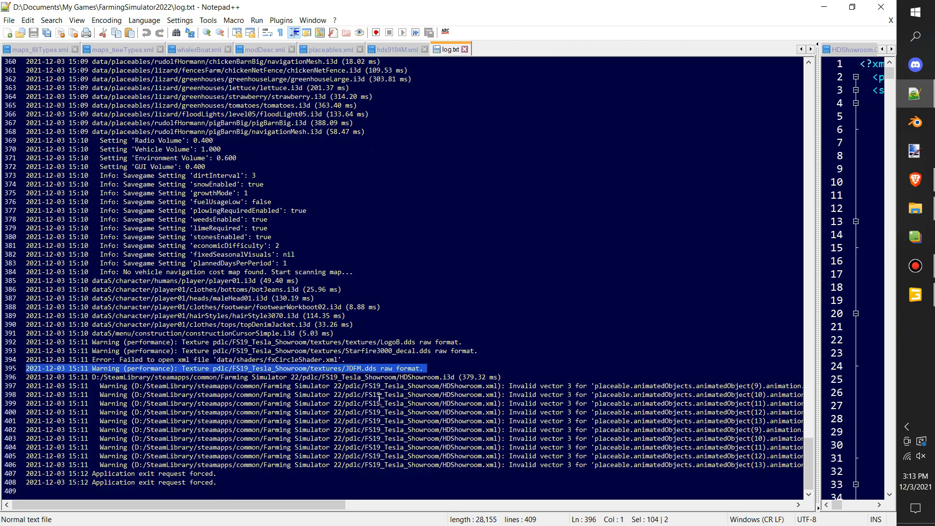
Examine the invalid vector warnings for keyFrame(13) rotation in log.txt and look through HDShowroom.xml for the matching animated objects
scroll(379, 399, "up", 2, "ctrl")
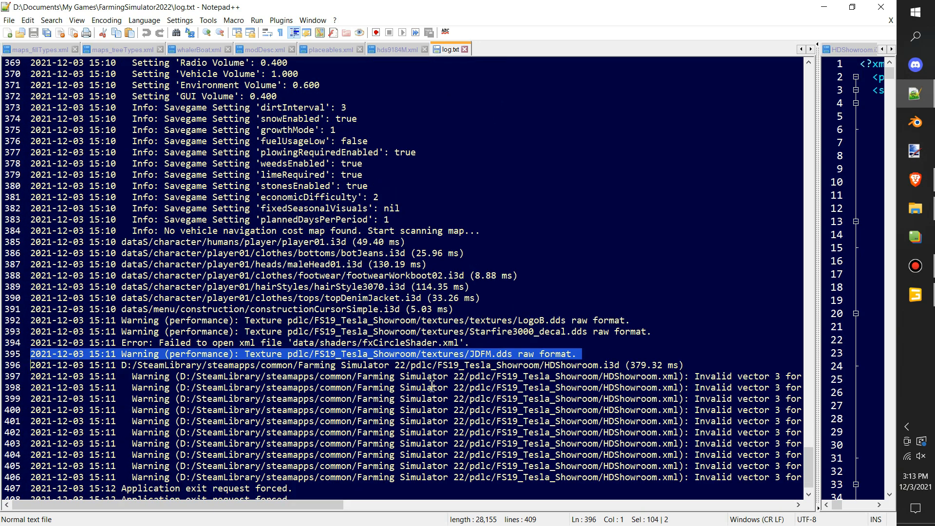
left_click(491, 365)
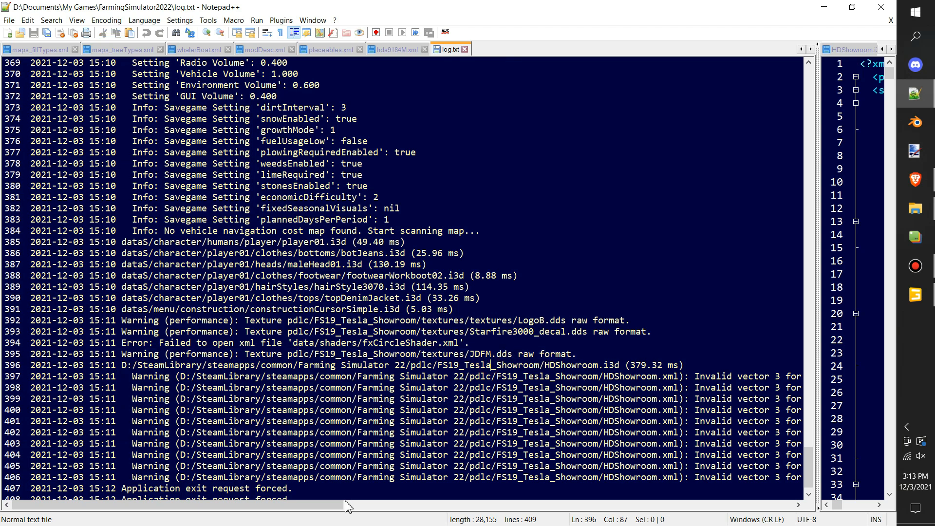
left_click_drag(295, 505, 505, 509)
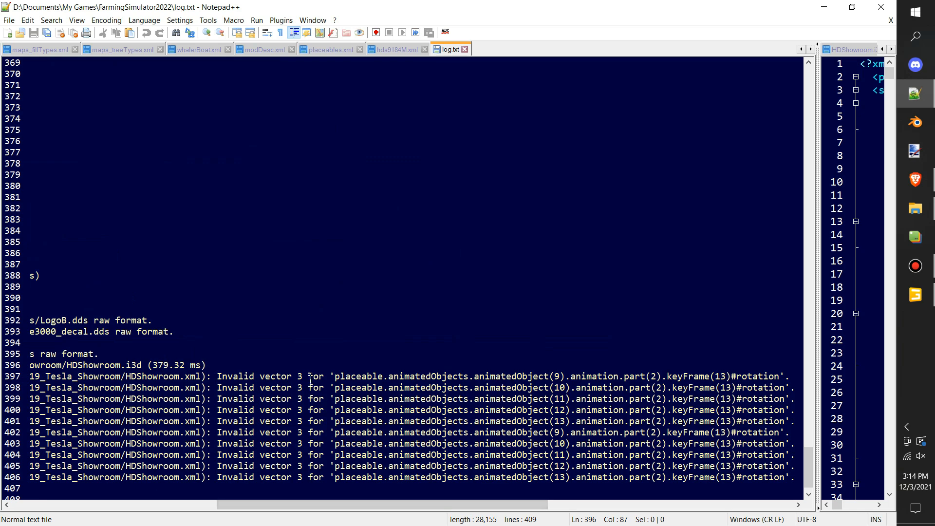
left_click_drag(410, 507, 487, 507)
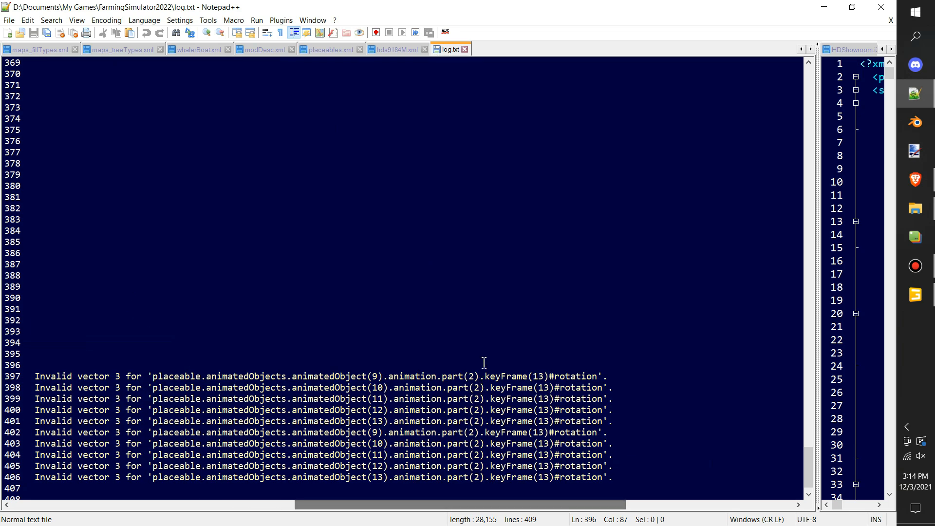
left_click_drag(468, 376, 479, 377)
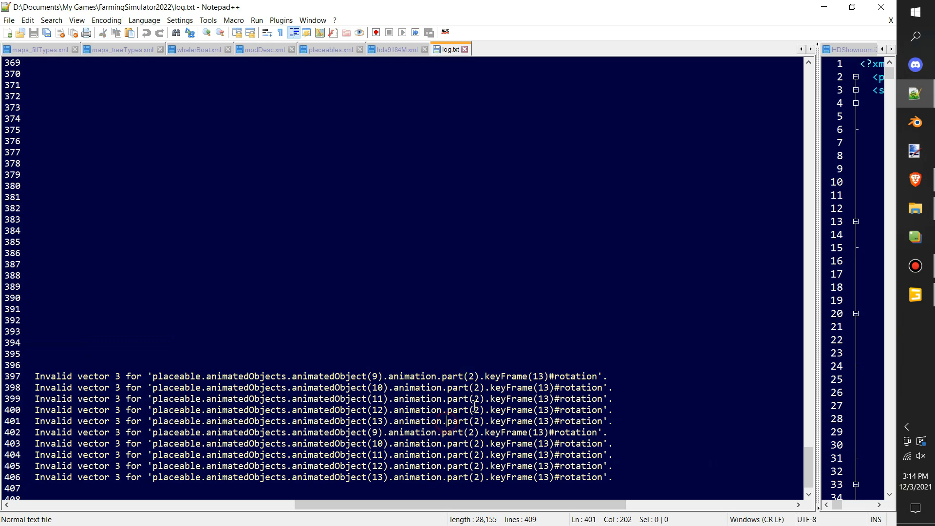
left_click_drag(469, 377, 479, 387)
left_click(573, 388)
left_click_drag(819, 99, 165, 204)
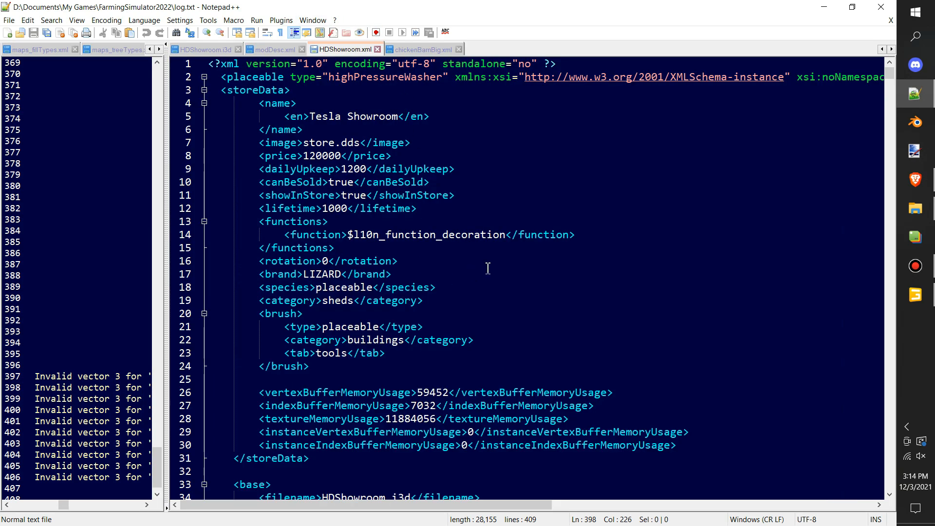
scroll(488, 268, "down", 20)
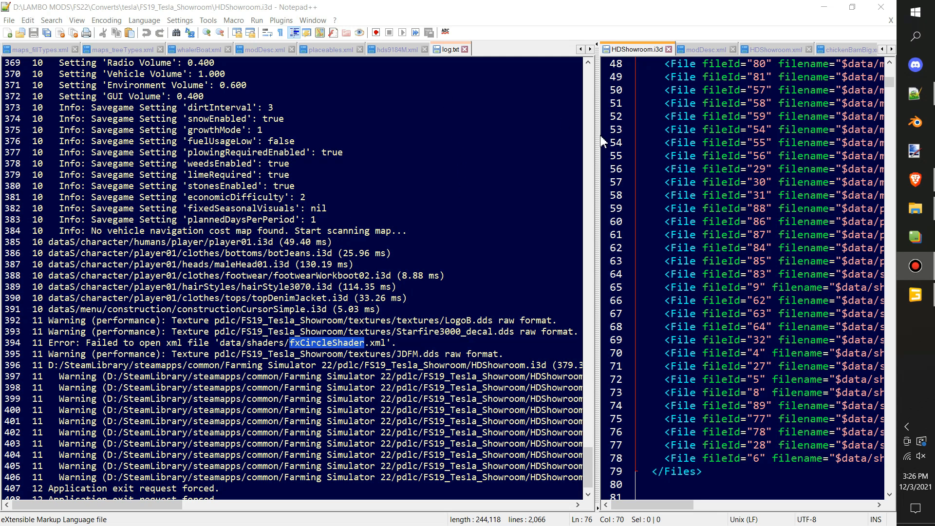
Look for fxCircleShader in the game's data/fs19support/shaders folder in File Explorer, alongside the file list in HDShowroom.i3d
left_click_drag(598, 146, 83, 192)
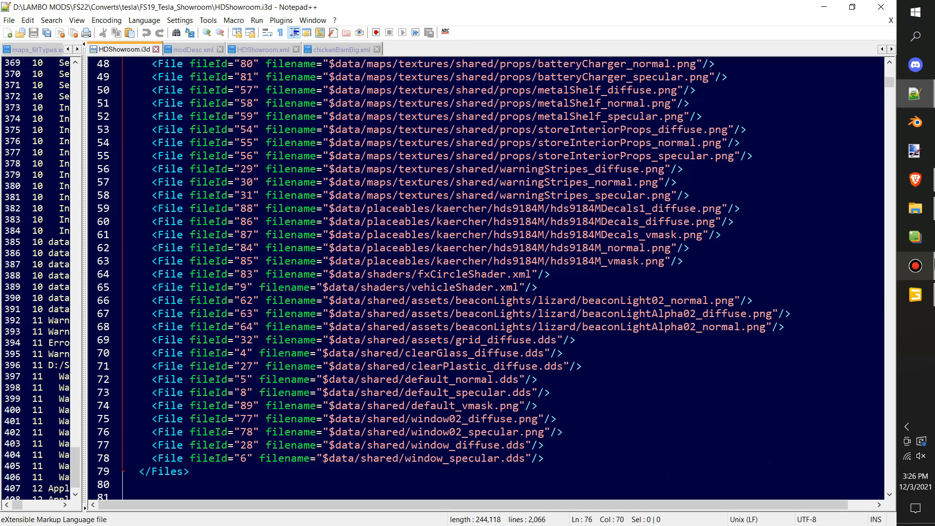
left_click(915, 209)
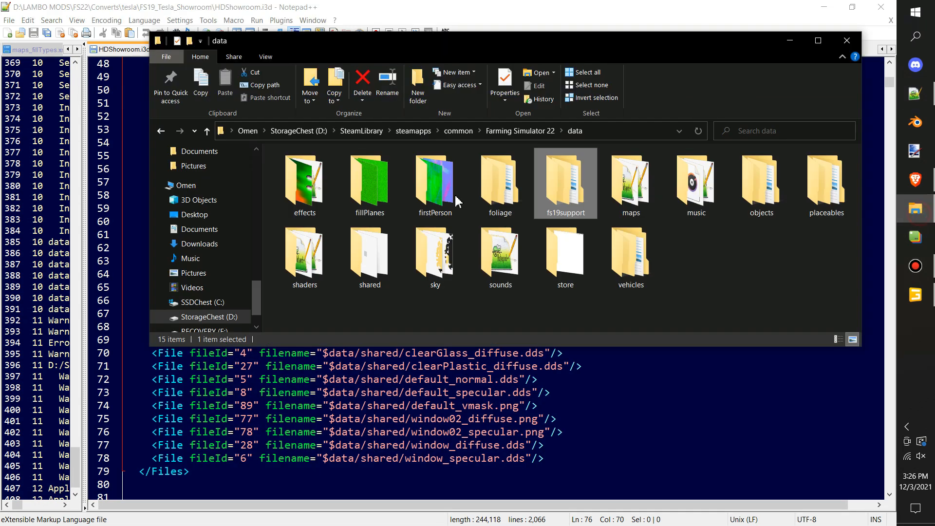
double_click(562, 212)
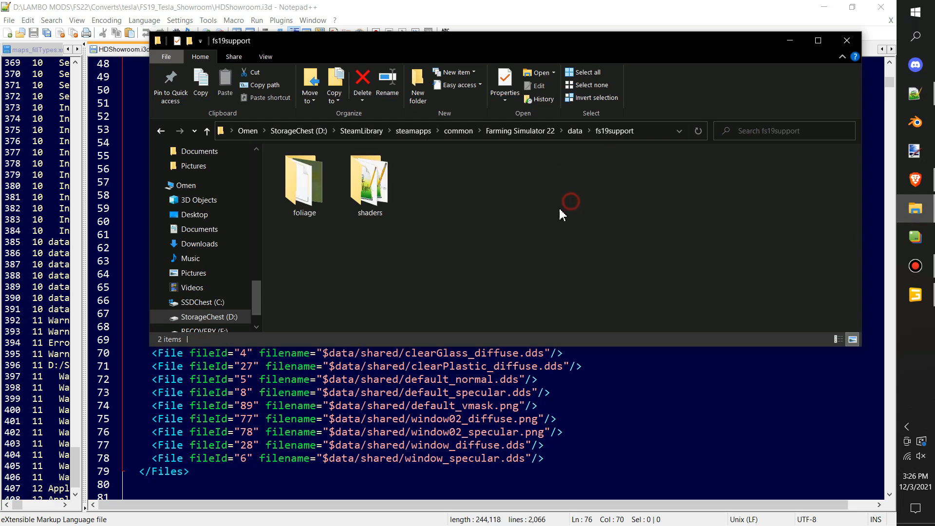
double_click(363, 195)
scroll(696, 317, "down", 3)
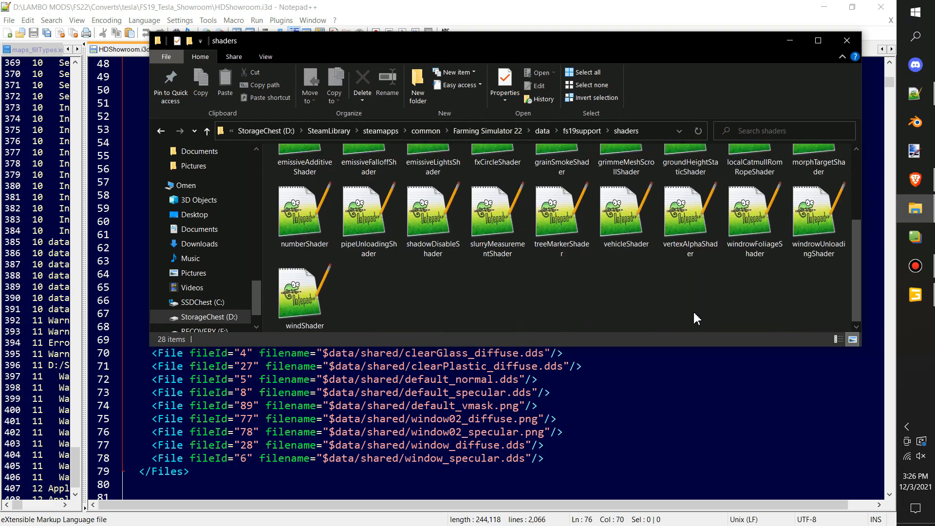
scroll(497, 167, "up", 1)
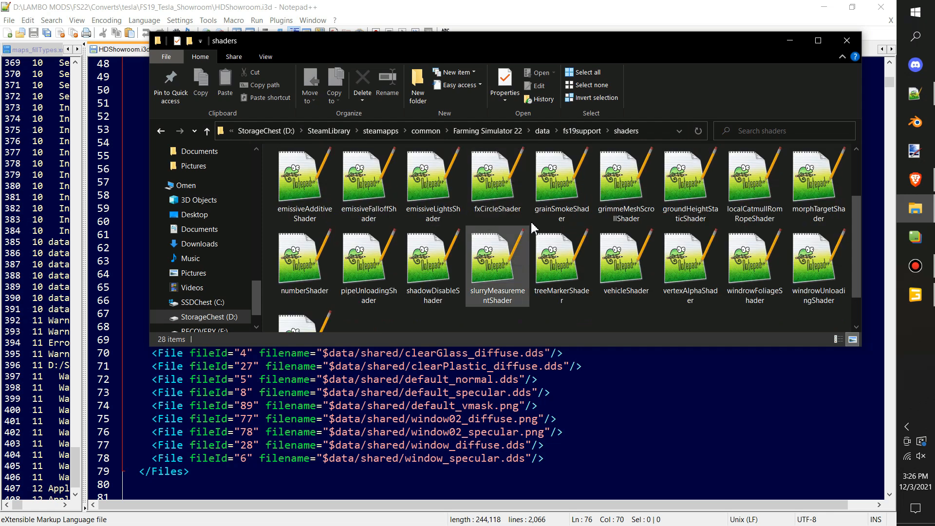
Set the fileId 83 path in HDShowroom.i3d to $data/fs19support/shaders/fxCircleShader.xml, save the file, and recheck log.txt
left_click(480, 17)
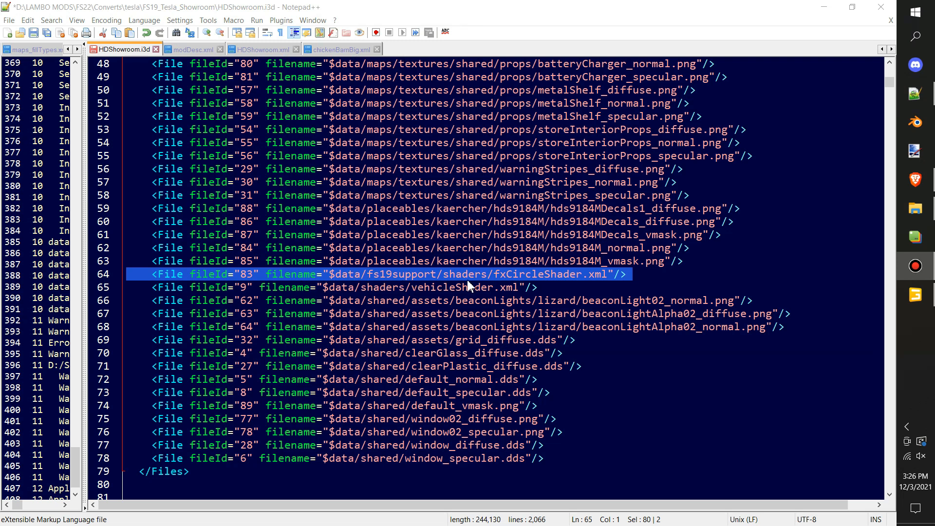
left_click(34, 34)
left_click(923, 221)
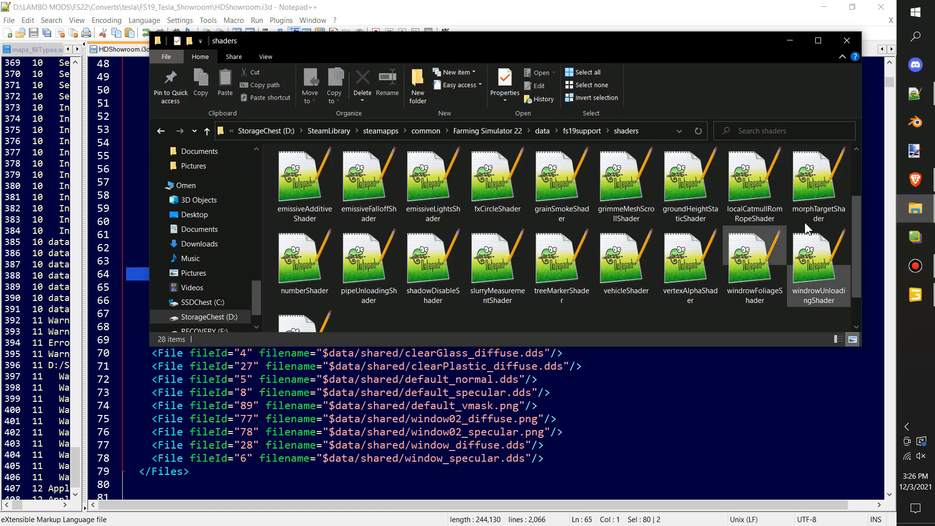
left_click(655, 382)
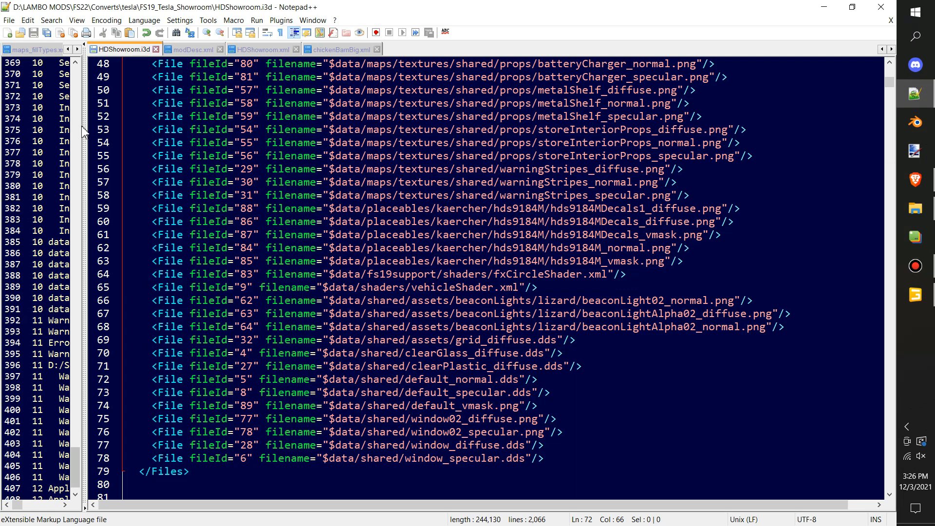
left_click_drag(83, 128, 650, 247)
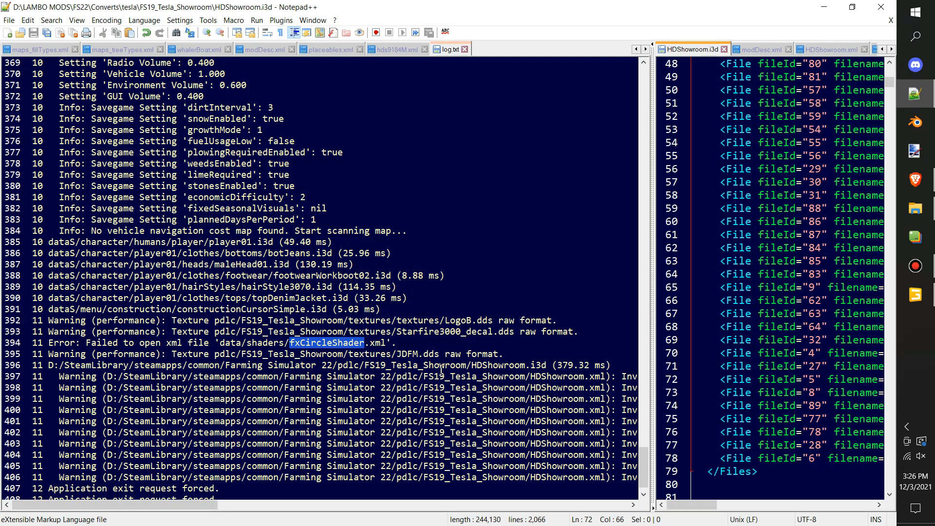
scroll(441, 369, "down", 1)
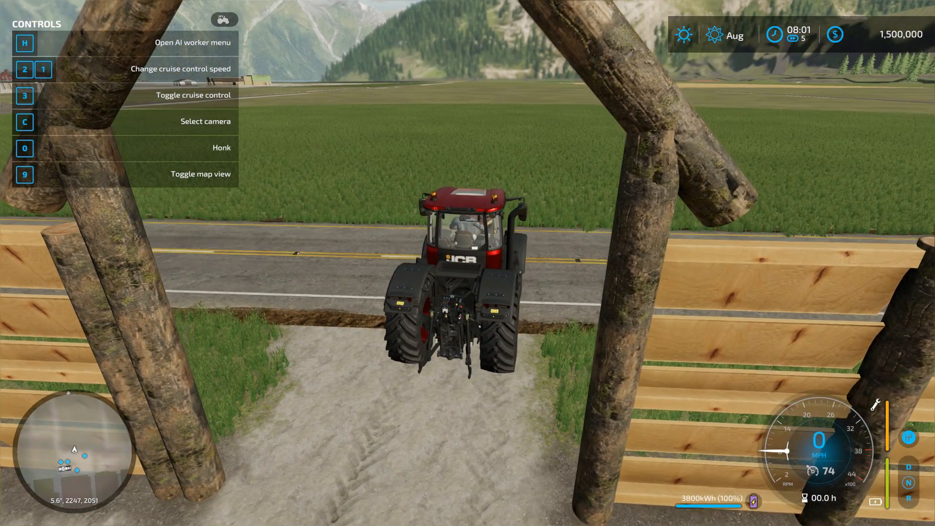
Switch to Farming Simulator 22 and try to place the Tesla Showroom from the Tools category of the construction buildings
key("p")
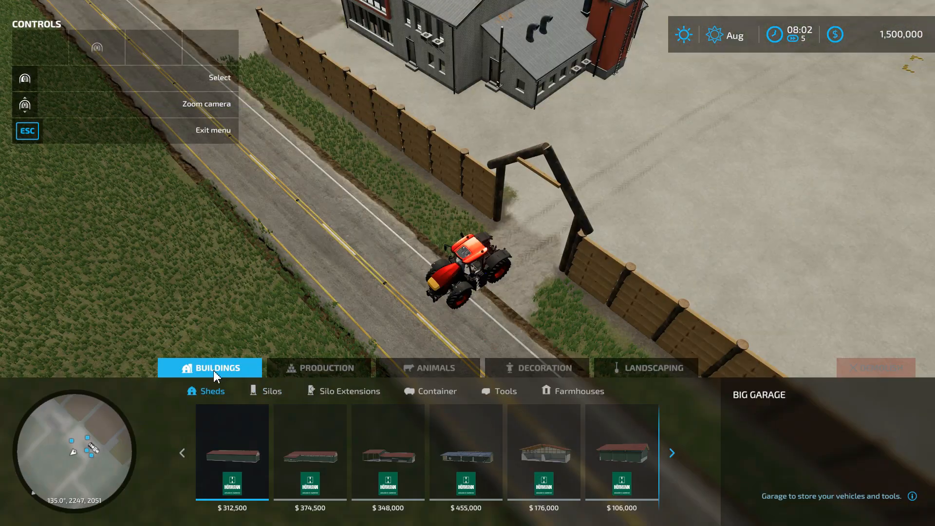
scroll(602, 453, "down", 6)
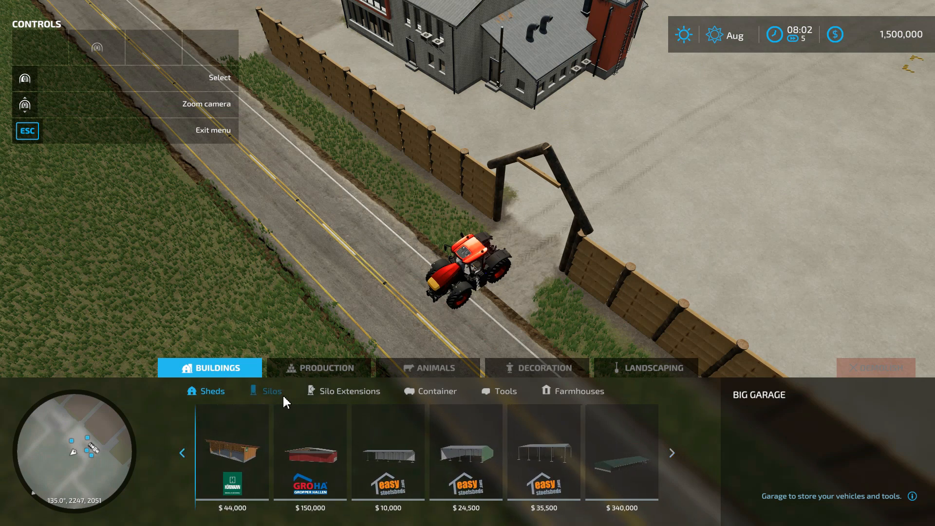
left_click(493, 392)
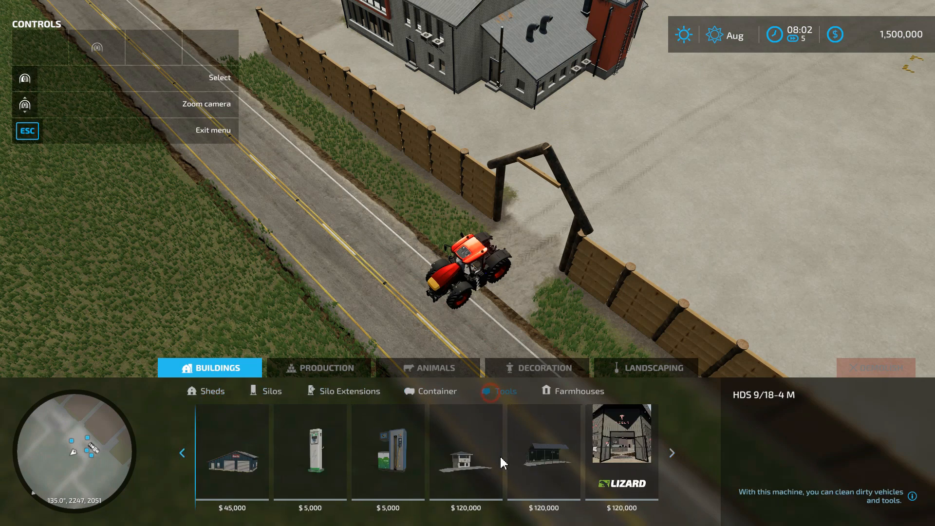
left_click(626, 435)
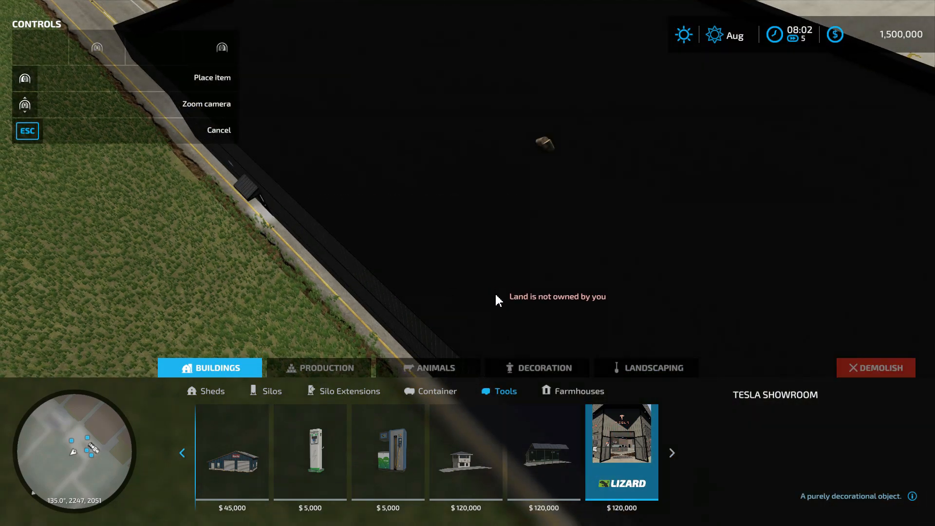
key("Escape")
key("Escape")
Buy the farmland plot near the tractor from the farmland view of the map
key("Escape")
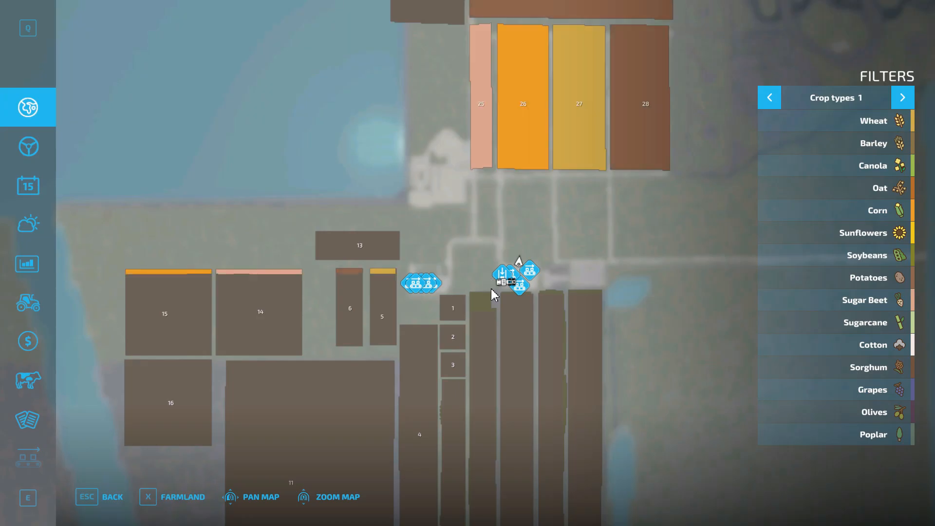
key("x")
left_click(570, 234)
key("space")
key("Return")
key("Escape")
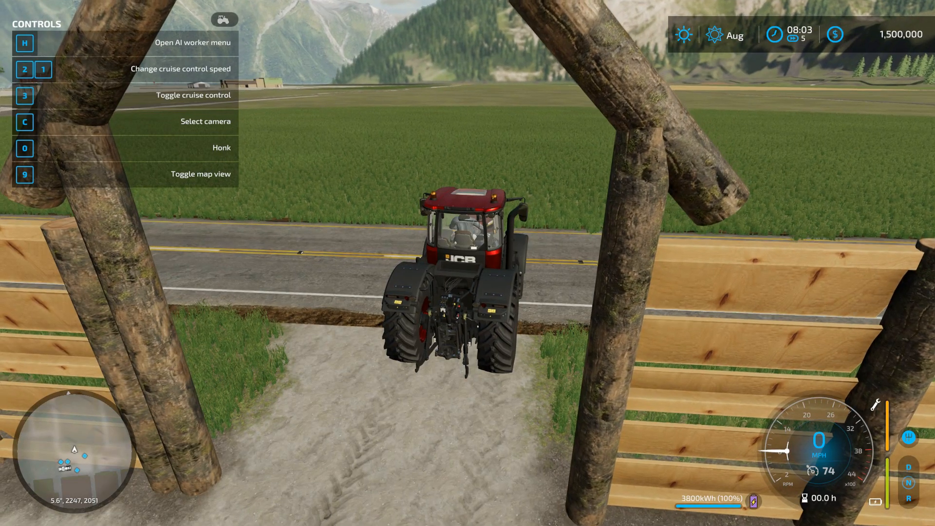
Place the Tesla Showroom from the Tools buildings on the open grass field across the road
key("p")
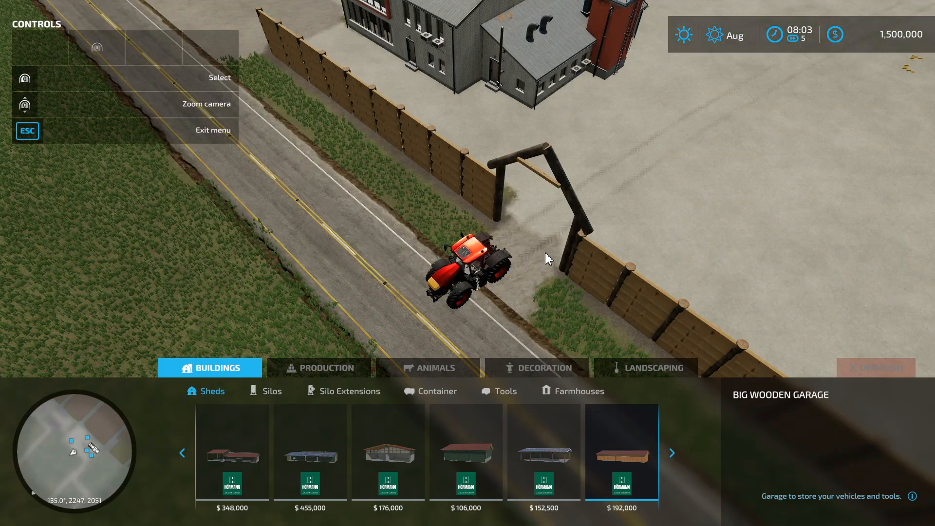
left_click(488, 399)
left_click(622, 431)
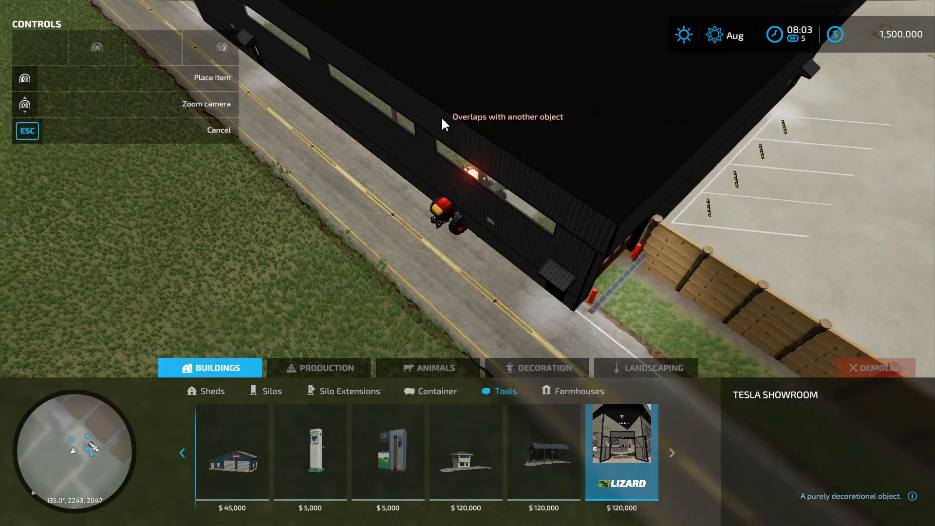
key("s")
key("a")
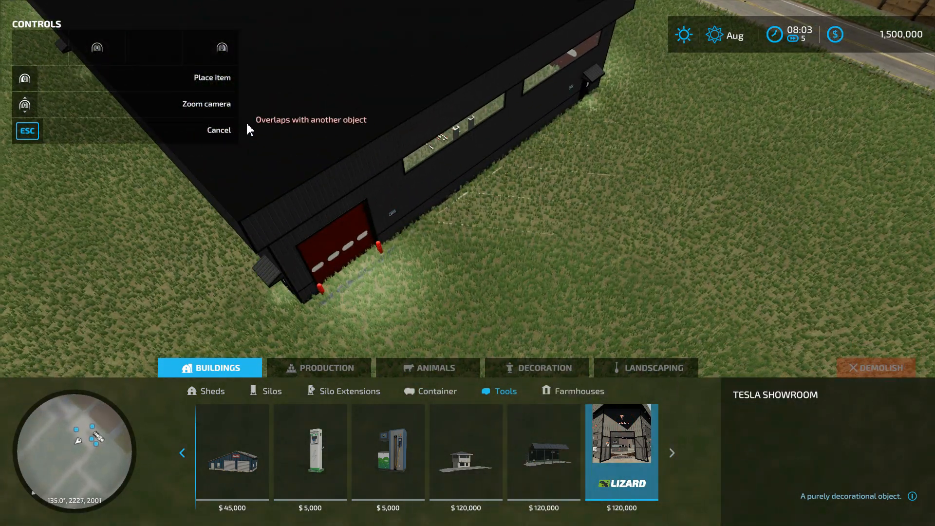
right_click_drag(247, 125, 247, 125)
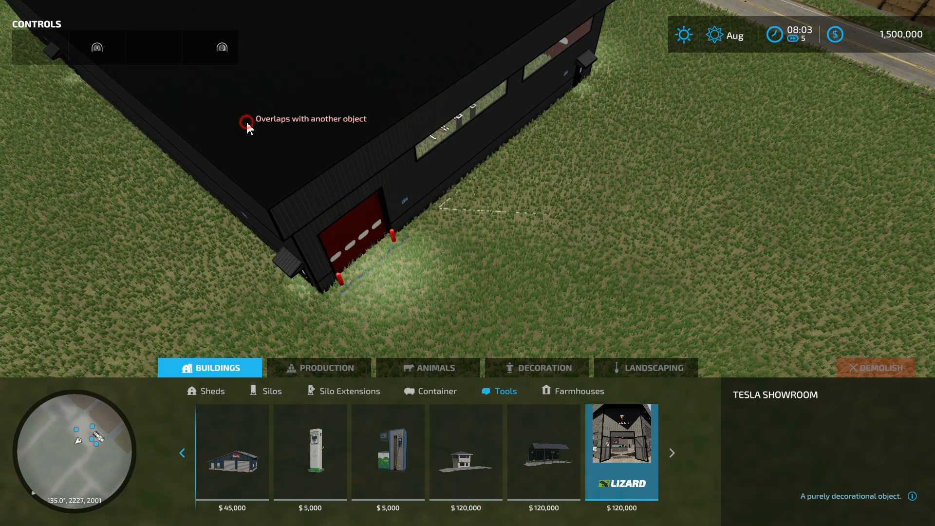
key("s")
key("d")
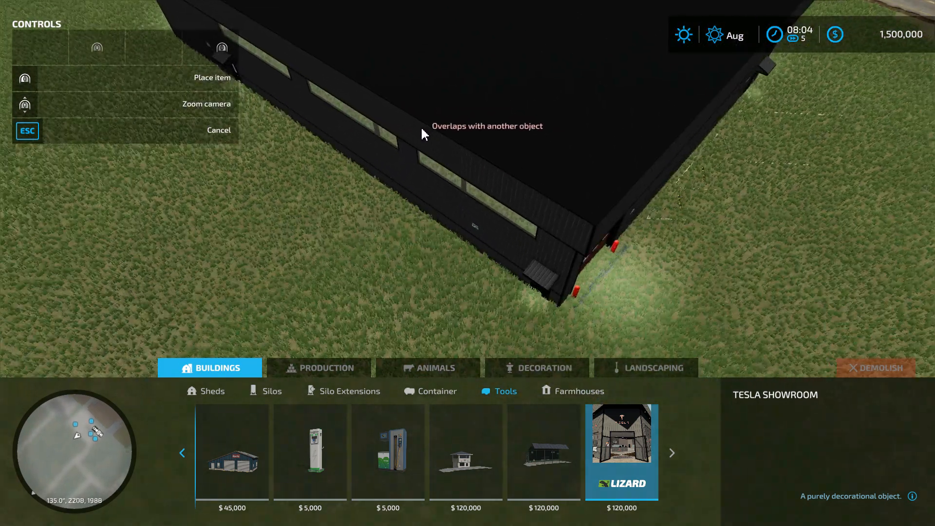
key("a")
left_click(266, 116)
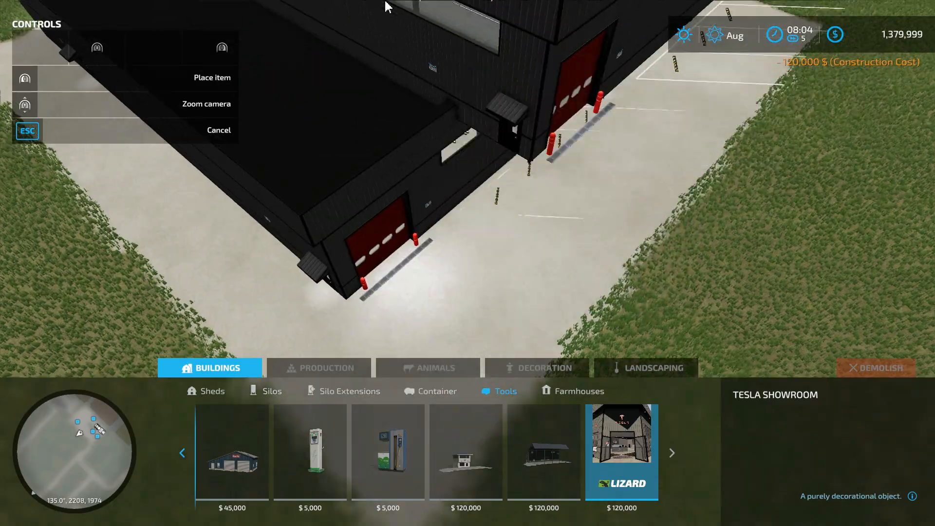
Leave construction mode, get out of the tractor and walk across to the placed Tesla showroom's service bays
key("Escape")
key("Escape")
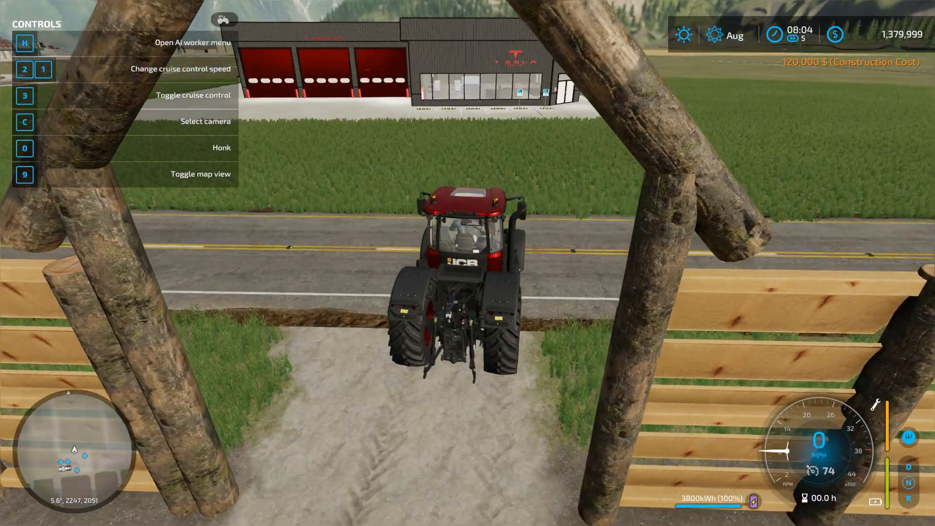
key("e")
key("w")
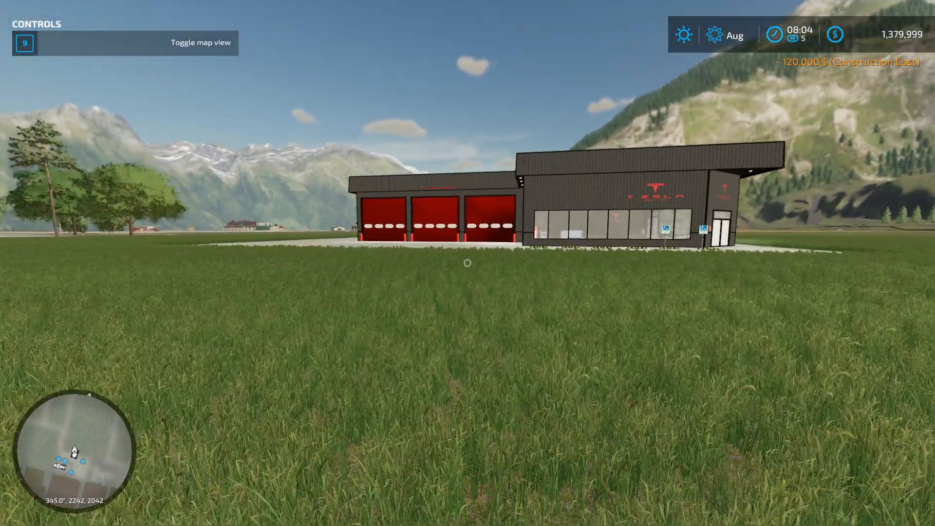
key("w")
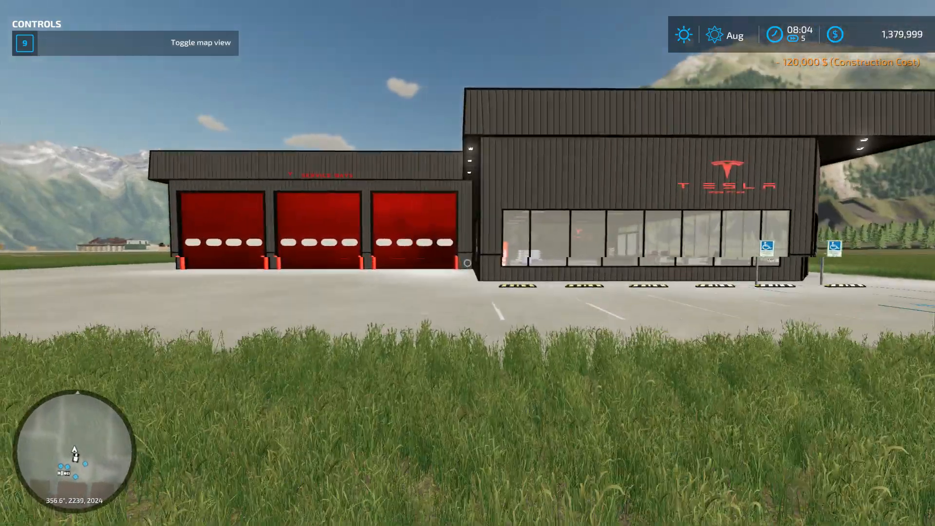
key("w")
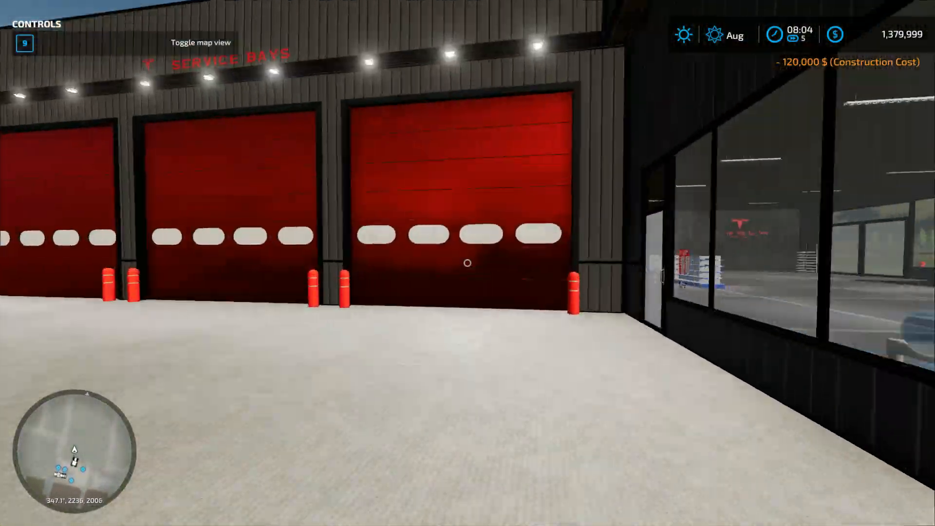
Walk around the front, side and back of the Tesla showroom to examine its walls, windows, doors and parking markings
key("w")
key("w")
key("w")
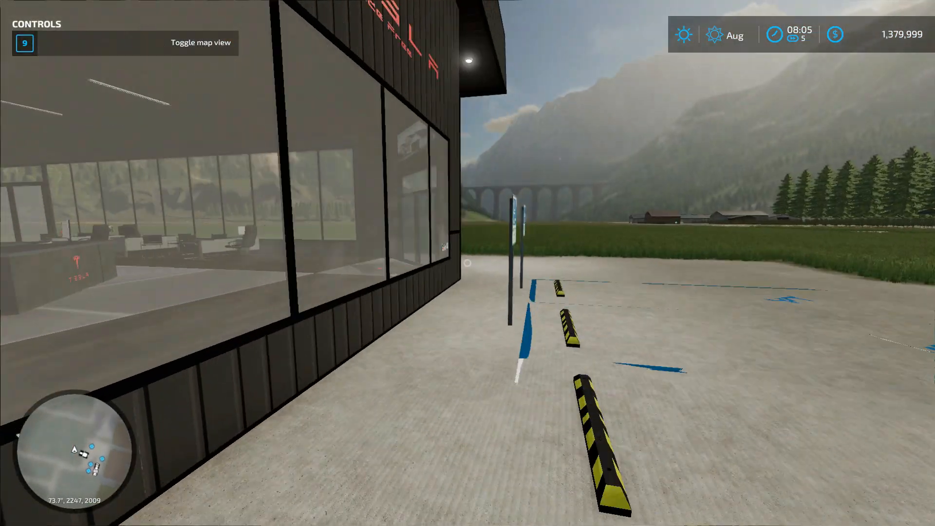
key("w")
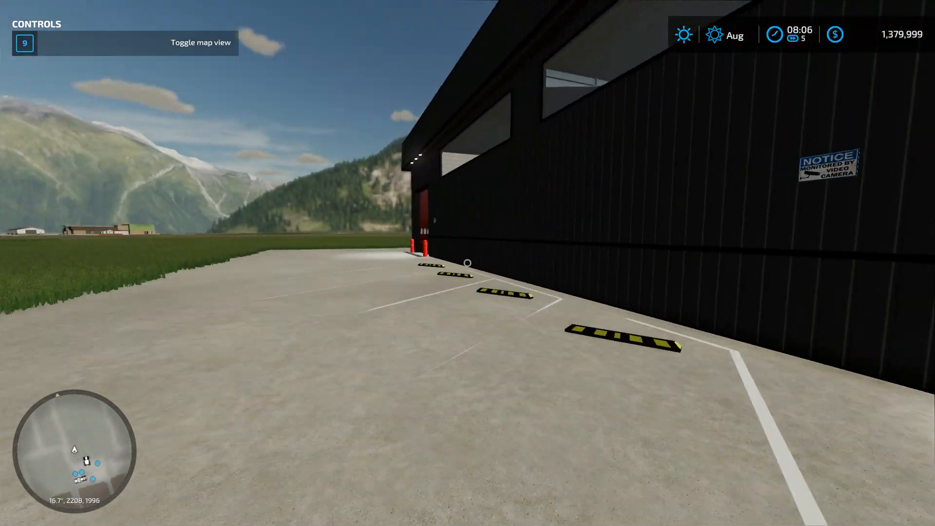
key("w")
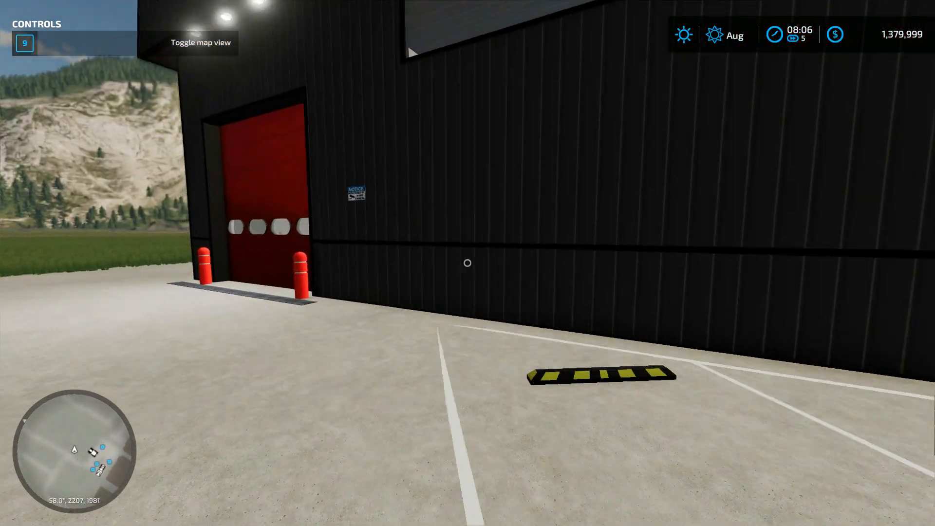
key("w")
key("w")
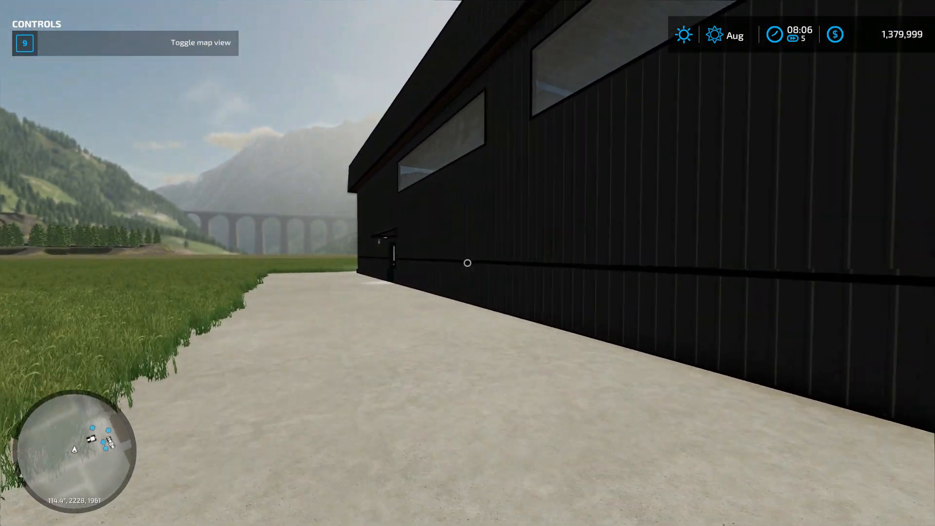
key("w")
key("w")
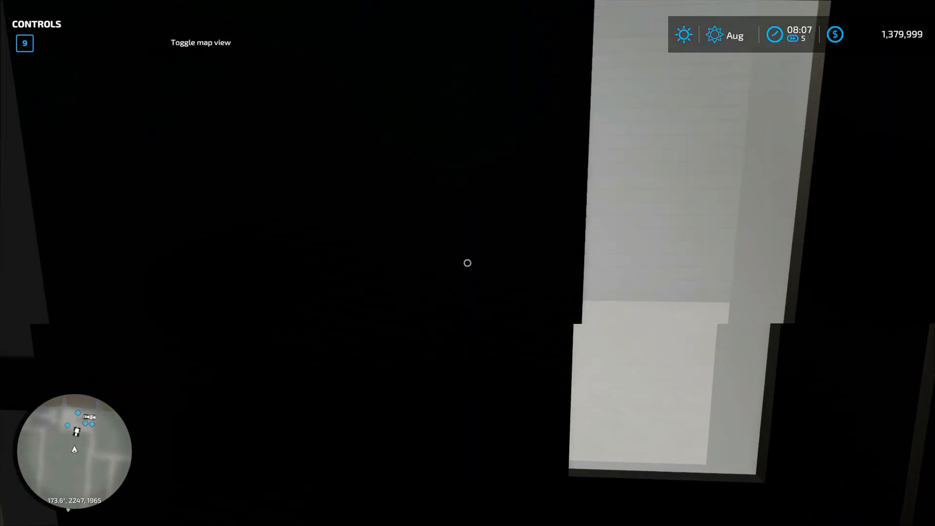
key("w")
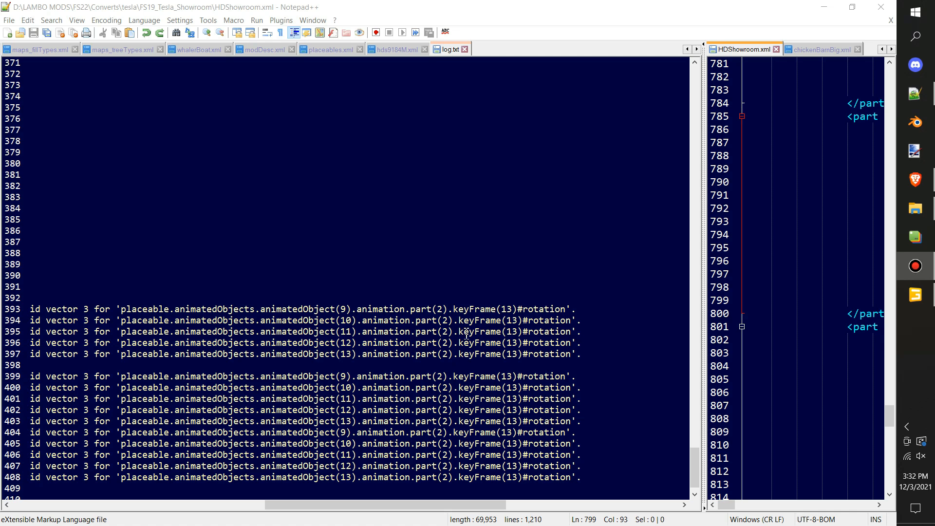
Trace the part(2) keyFrame(13) rotation error from log.txt in HDShowroom.xml by counting the animated door's parts from zero to panel 3
left_click_drag(465, 332, 502, 332)
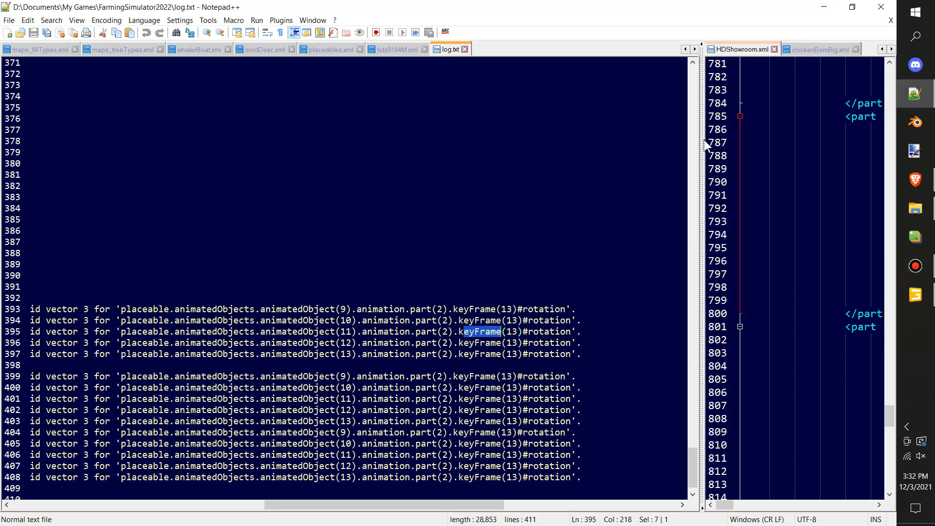
left_click_drag(701, 143, 107, 183)
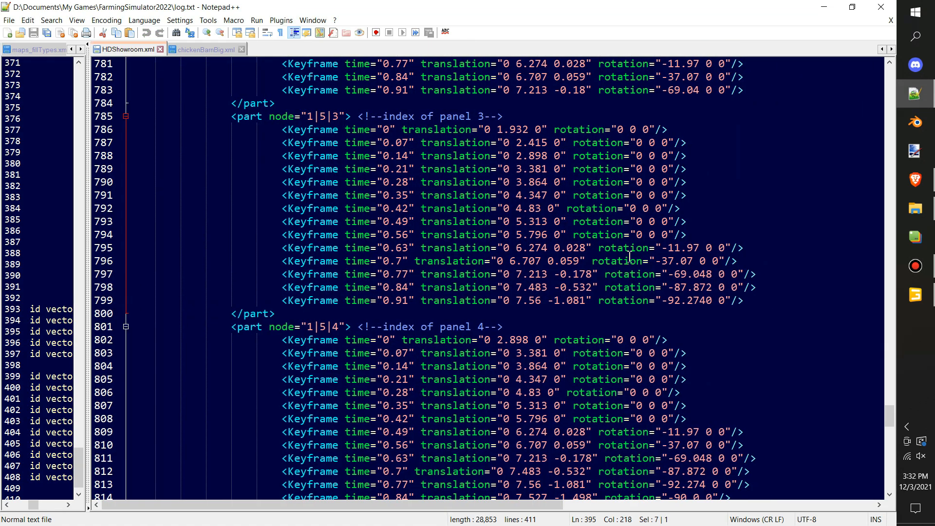
scroll(390, 162, "up", 14)
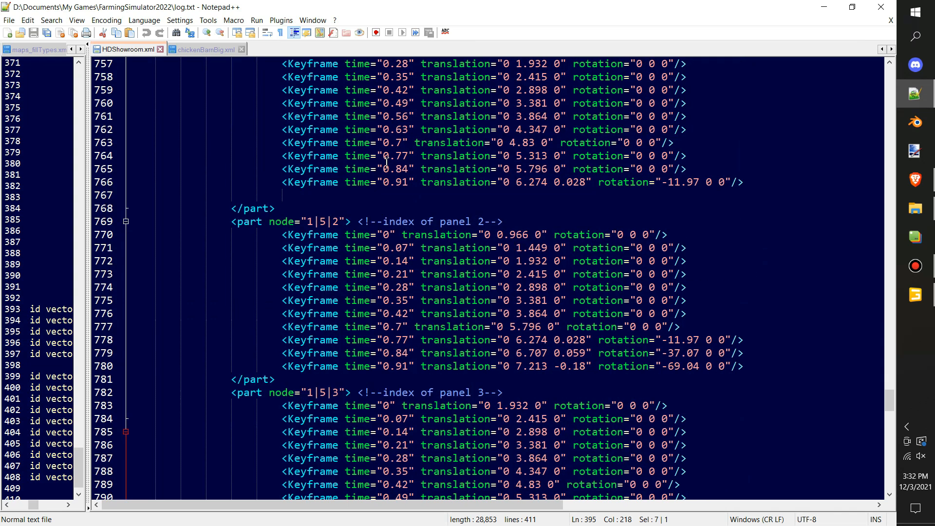
scroll(353, 120, "down", 4)
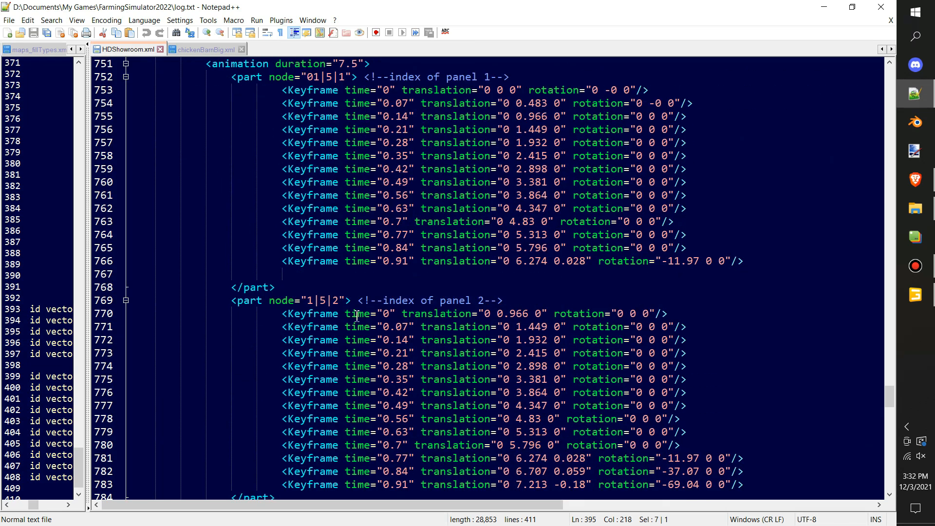
left_click_drag(289, 290, 124, 74)
scroll(402, 306, "down", 6)
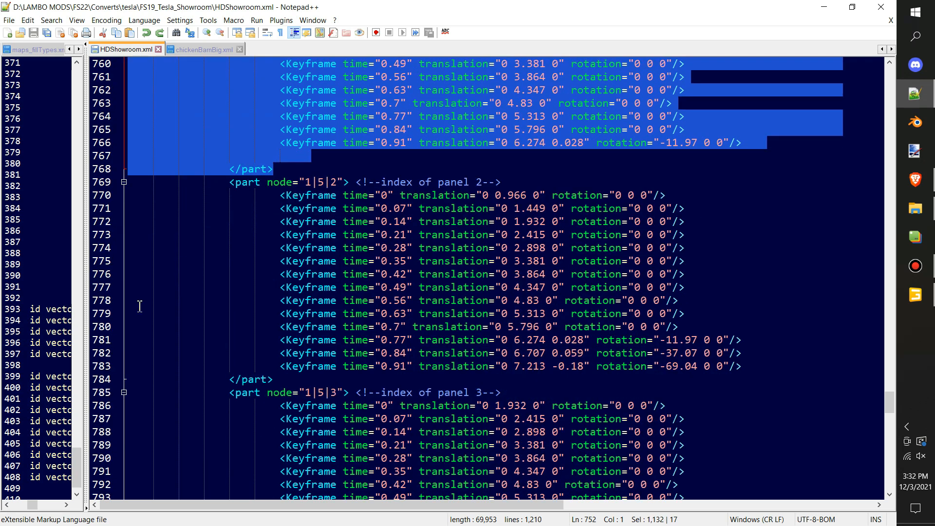
left_click_drag(200, 277, 386, 474)
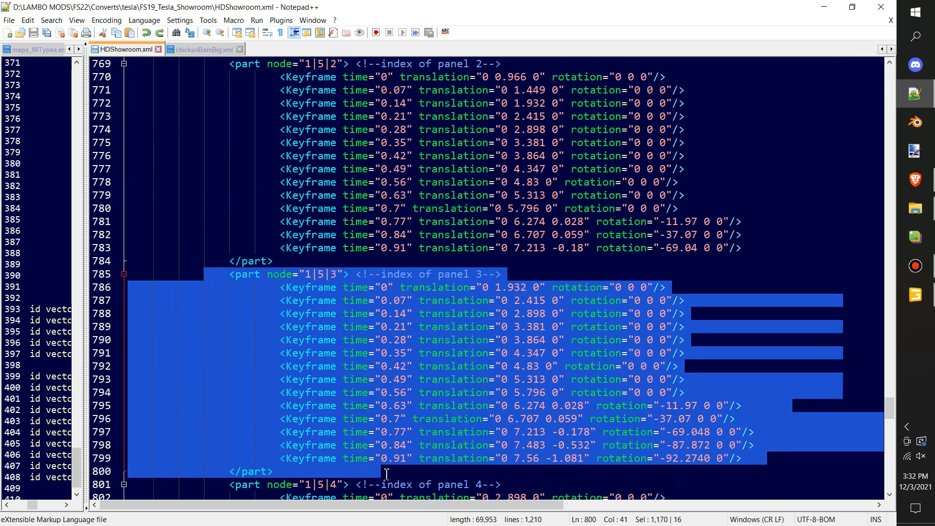
left_click(694, 464)
Count the keyframes of panel 3, node 1|5|3, from zero to locate keyFrame(13)
scroll(672, 341, "down", 6)
scroll(646, 216, "up", 4)
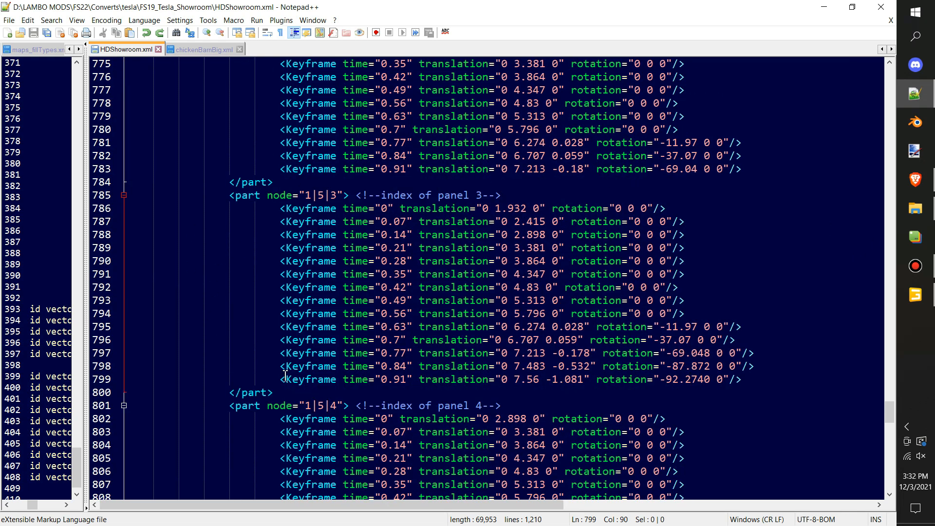
left_click_drag(282, 208, 704, 202)
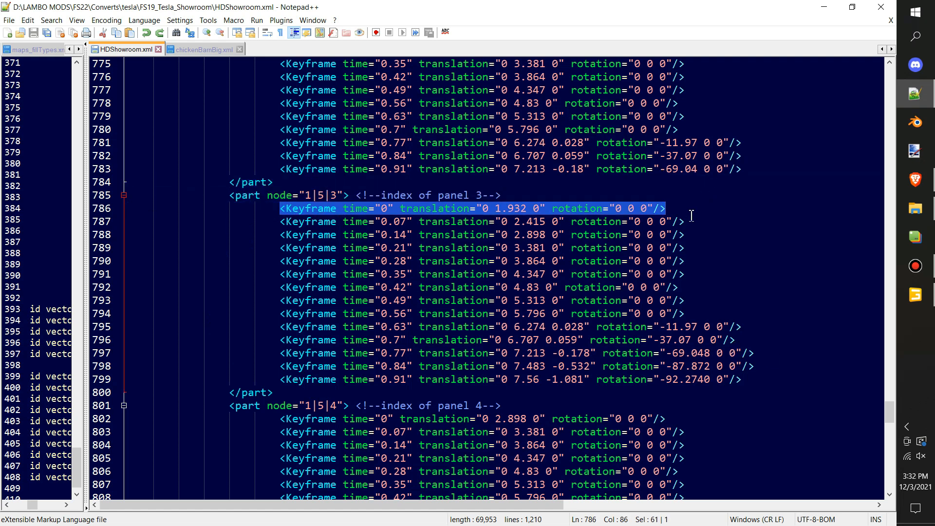
left_click(701, 221)
left_click(137, 221)
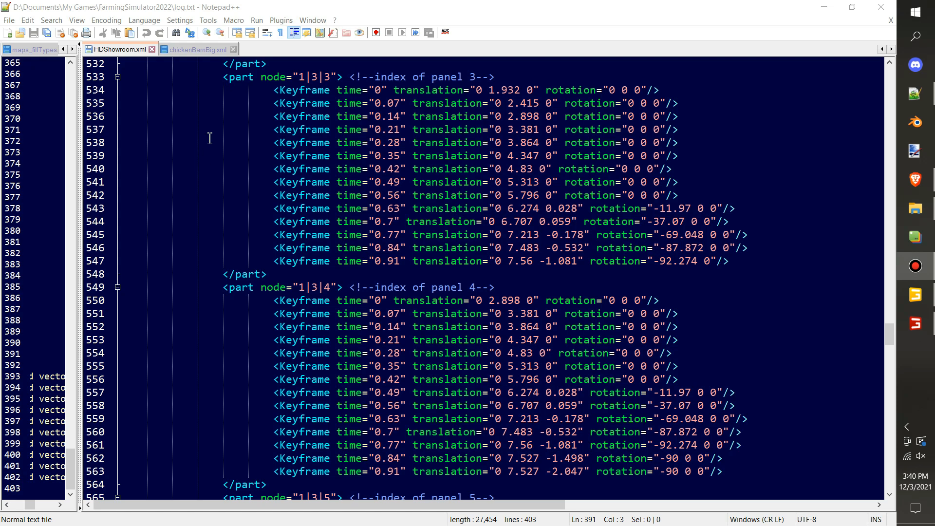
Complete the time 0.91 keyframe's rotation in panel 3, node 1|3|3, with the missing third value so it reads "-92.274 0 0"
scroll(760, 343, "up", 1)
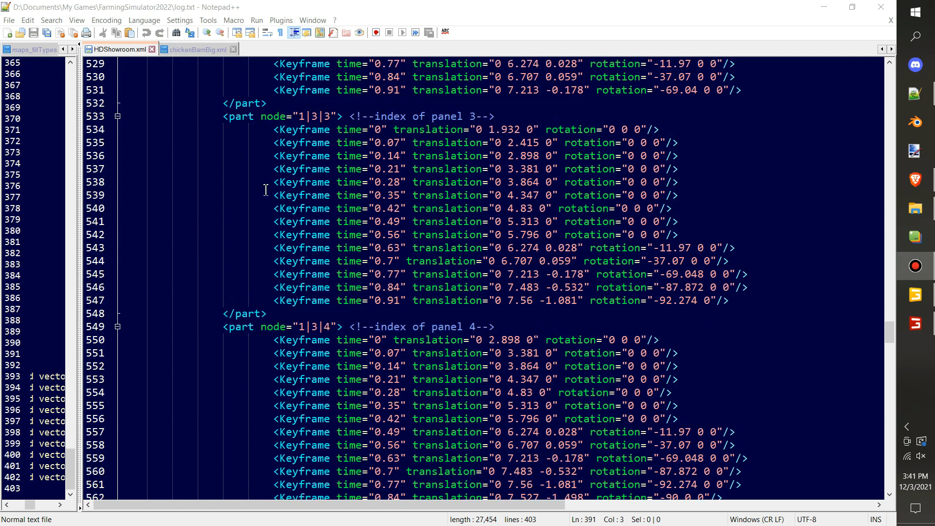
scroll(393, 187, "up", 3)
scroll(280, 138, "down", 3)
left_click(511, 115)
left_click(382, 153)
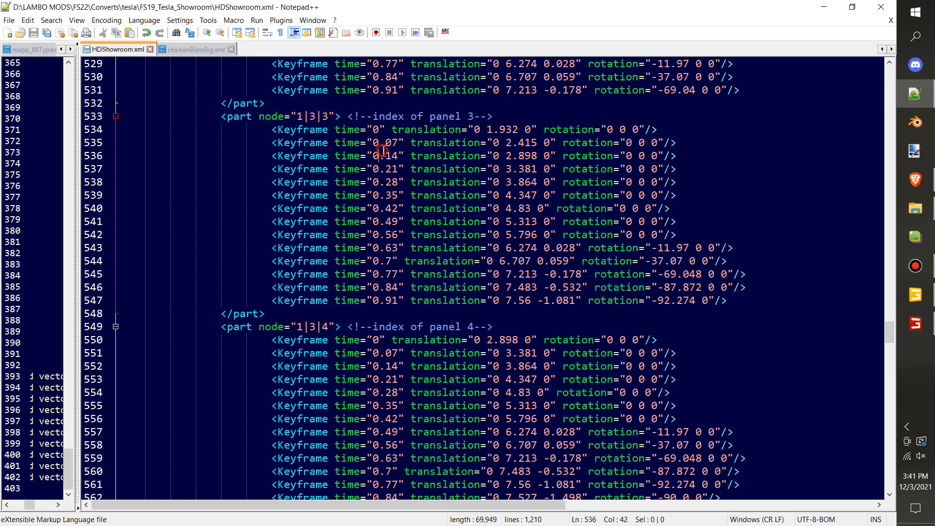
left_click(310, 298)
left_click(706, 301)
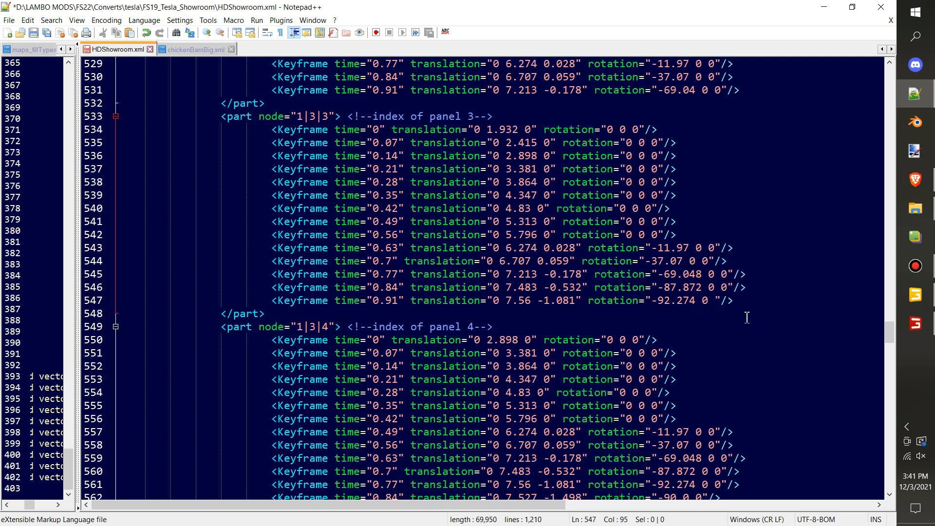
type("0")
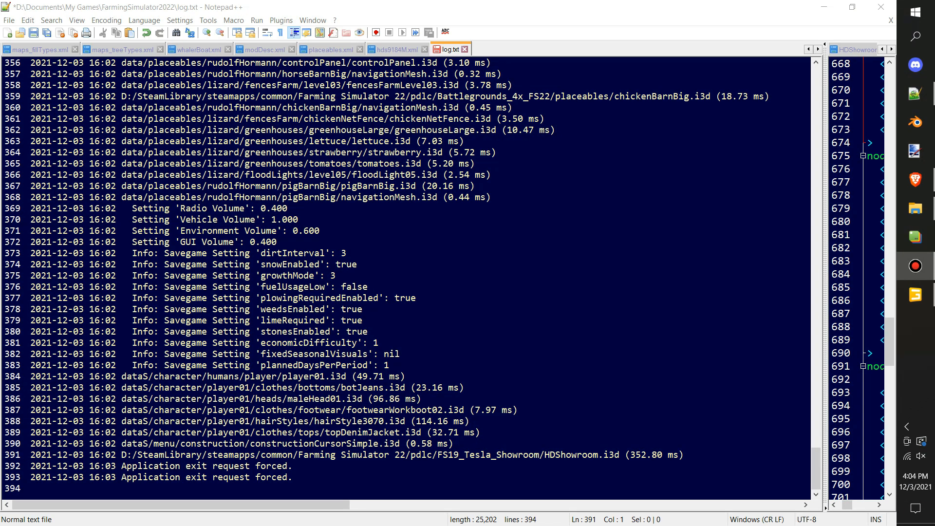
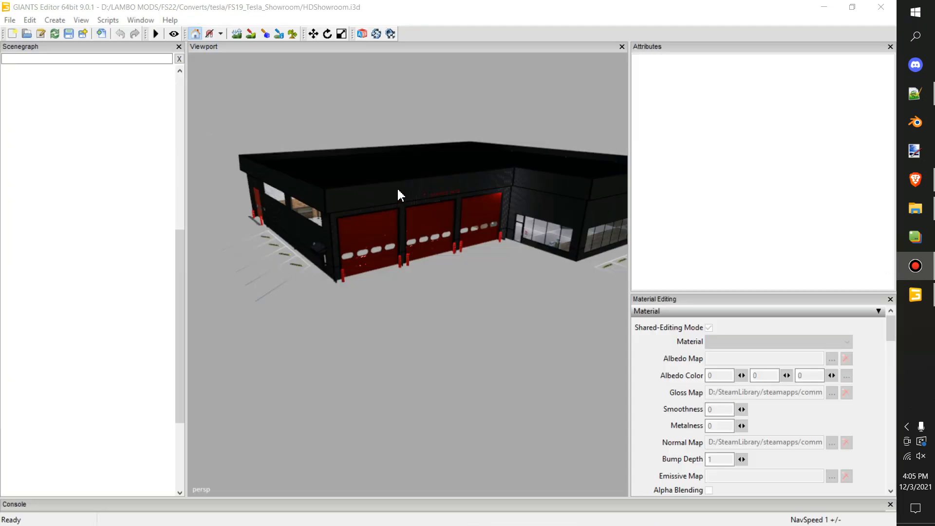
Import the greenhouseLarge model from data/placeables/lizard/greenhouses into the HDShowroom.i3d scene
left_click_drag(372, 200, 428, 207, "alt")
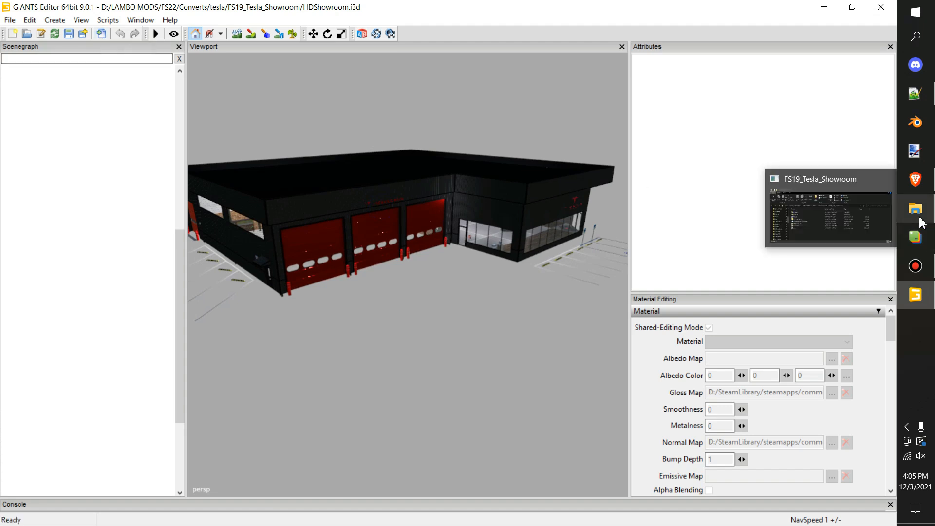
left_click(102, 33)
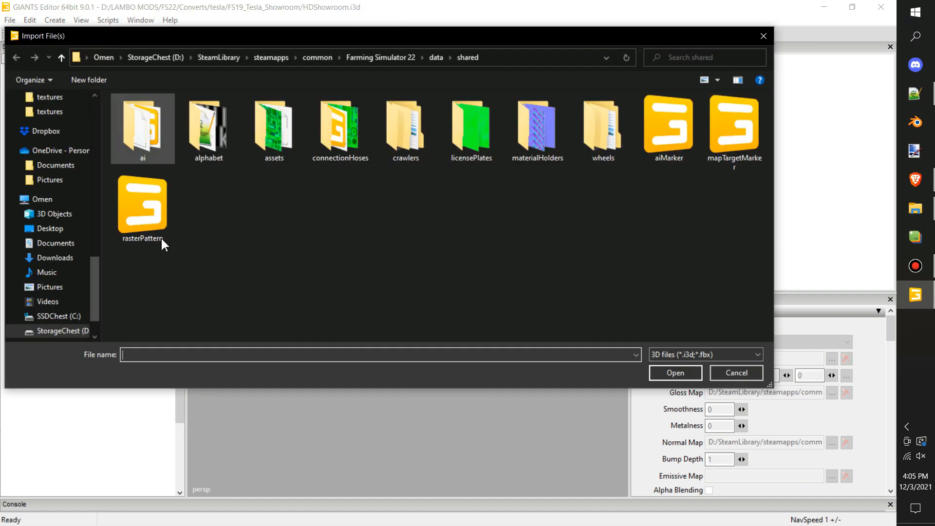
scroll(73, 197, "up", 4)
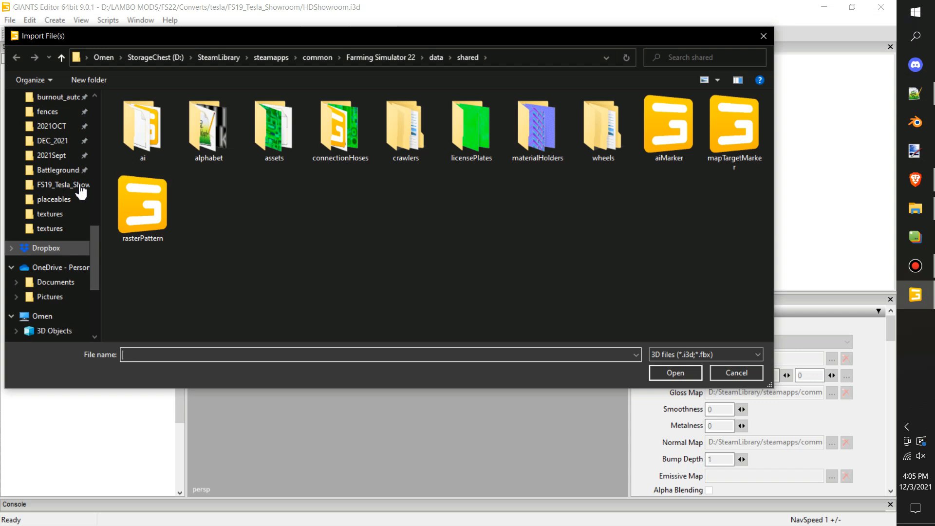
left_click(436, 57)
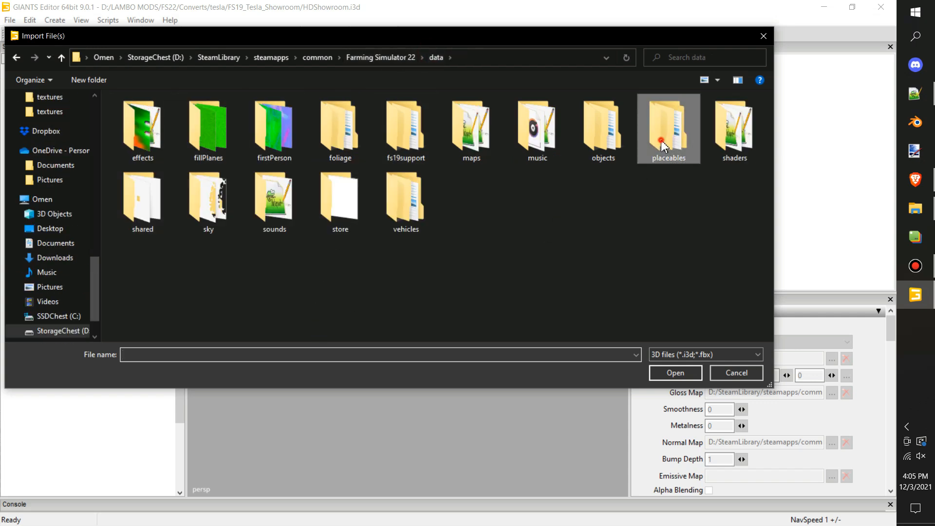
double_click(655, 157)
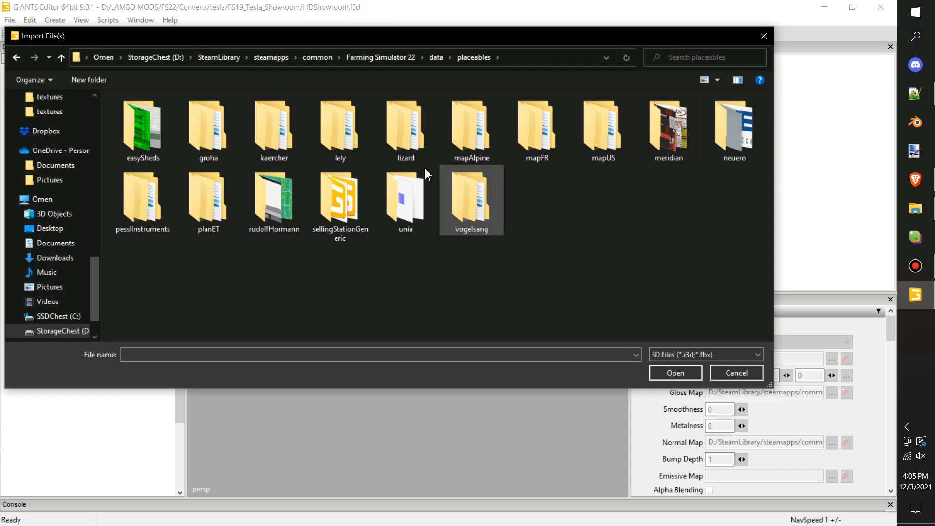
left_click(403, 141)
double_click(402, 141)
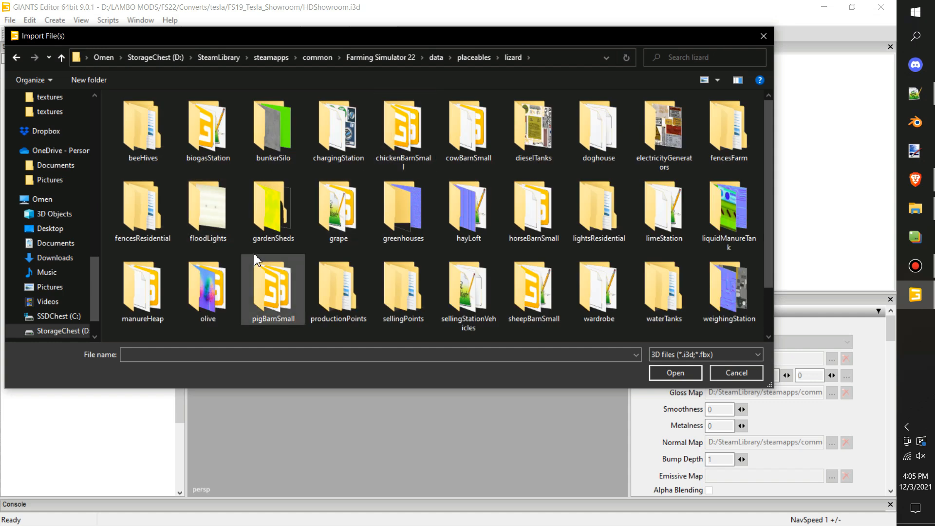
double_click(412, 217)
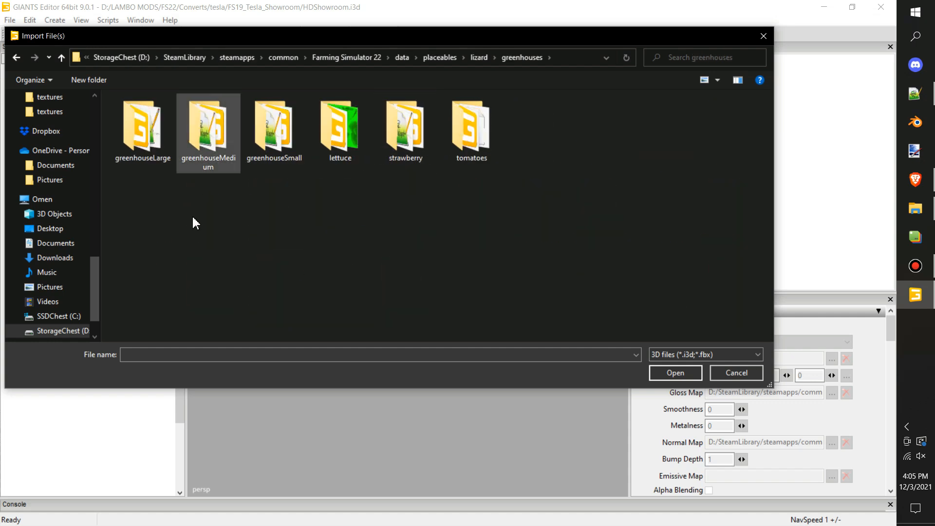
double_click(146, 129)
left_click(161, 117)
double_click(161, 117)
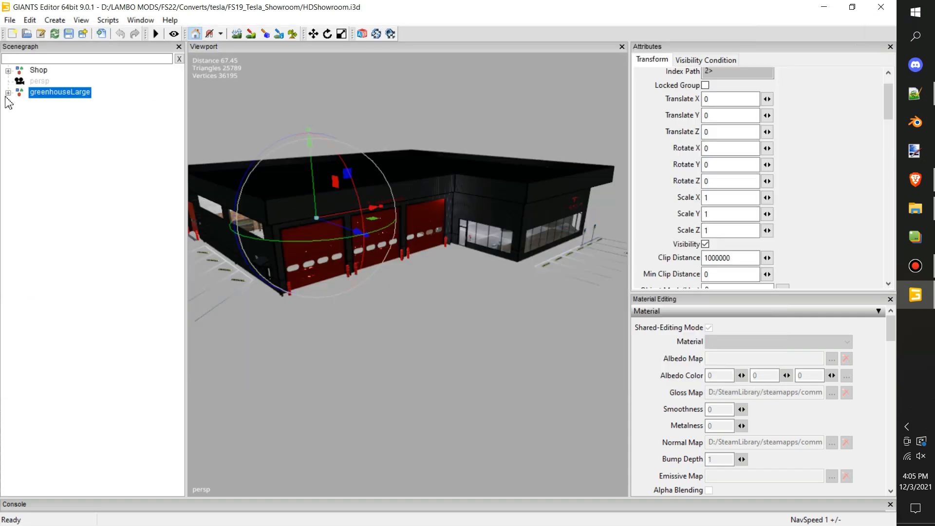
Expand the imported greenhouseLarge group and move the whole greenhouse horizontally clear of the showroom building
left_click(8, 92)
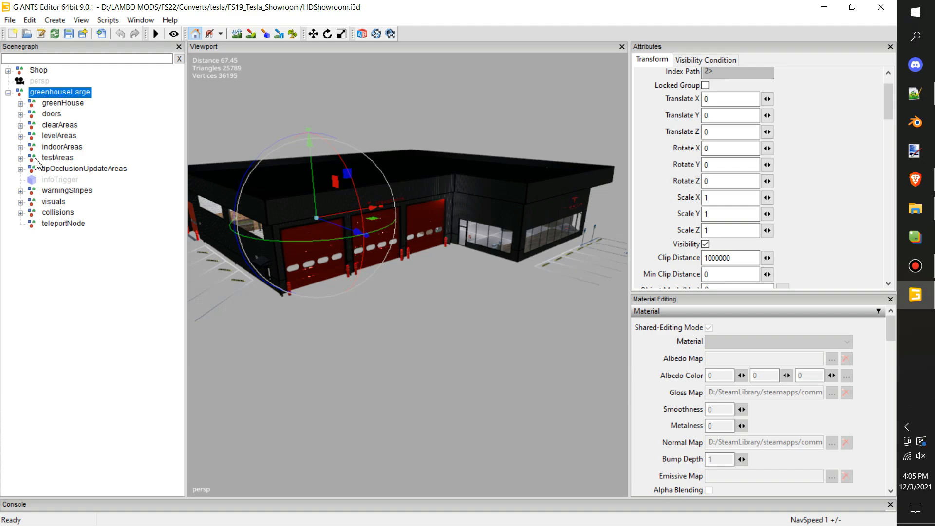
middle_click_drag(280, 189, 296, 181, "alt")
scroll(324, 189, "up", 5)
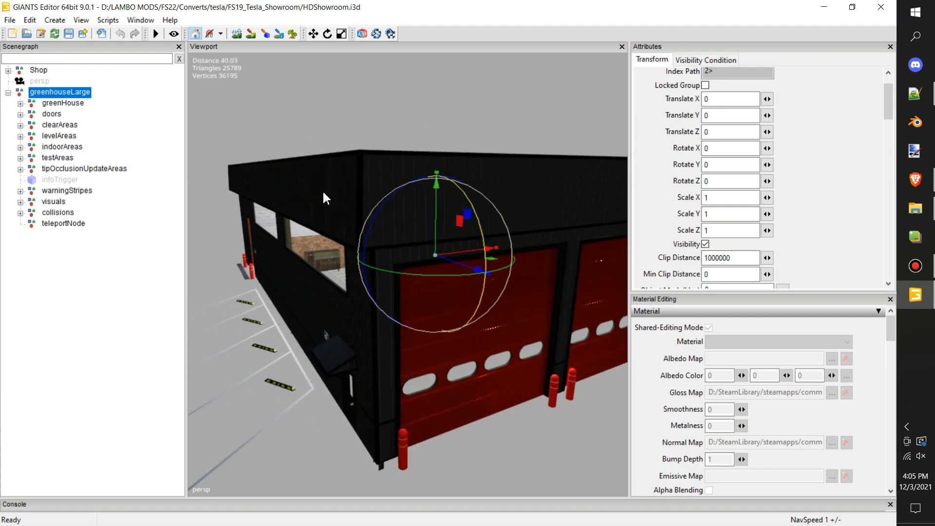
scroll(324, 193, "up", 5)
left_click_drag(324, 188, 453, 245, "alt")
scroll(450, 244, "down", 5)
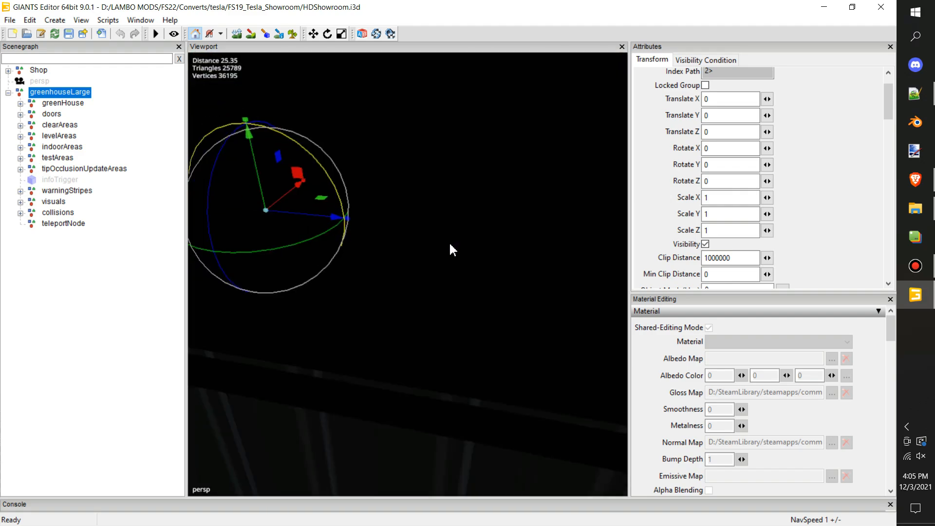
scroll(449, 242, "down", 5)
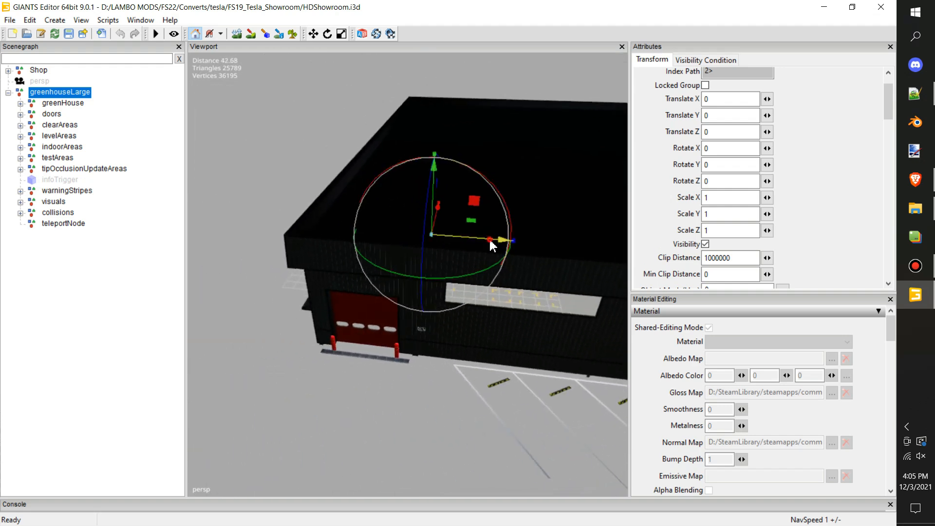
left_click_drag(490, 241, 321, 226)
Locate the greenhouse's front door in the model and select door2Trigger inside its door2 group
left_click(271, 232)
left_click_drag(411, 225, 349, 218, "alt")
scroll(345, 195, "up", 4)
scroll(380, 186, "up", 4)
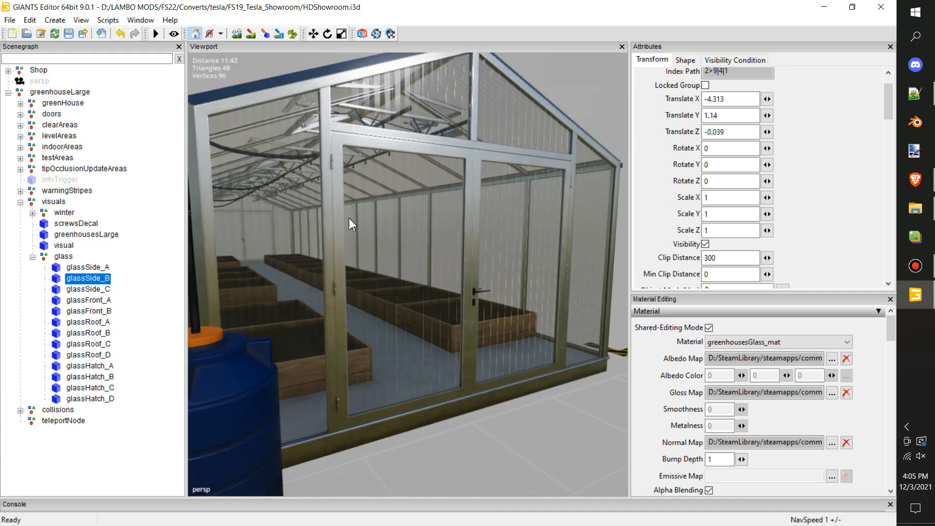
left_click(469, 259)
left_click(80, 169)
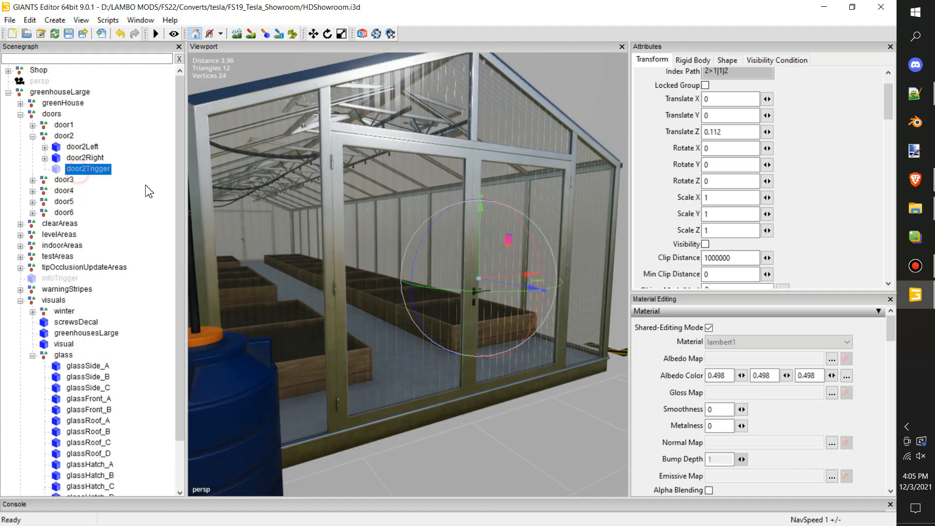
Show door2Trigger temporarily to examine its trigger box around the greenhouse door, then hide it again
scroll(407, 194, "up", 4)
left_click_drag(418, 218, 424, 250, "alt")
left_click(706, 244)
scroll(454, 250, "down", 6)
scroll(510, 276, "up", 1)
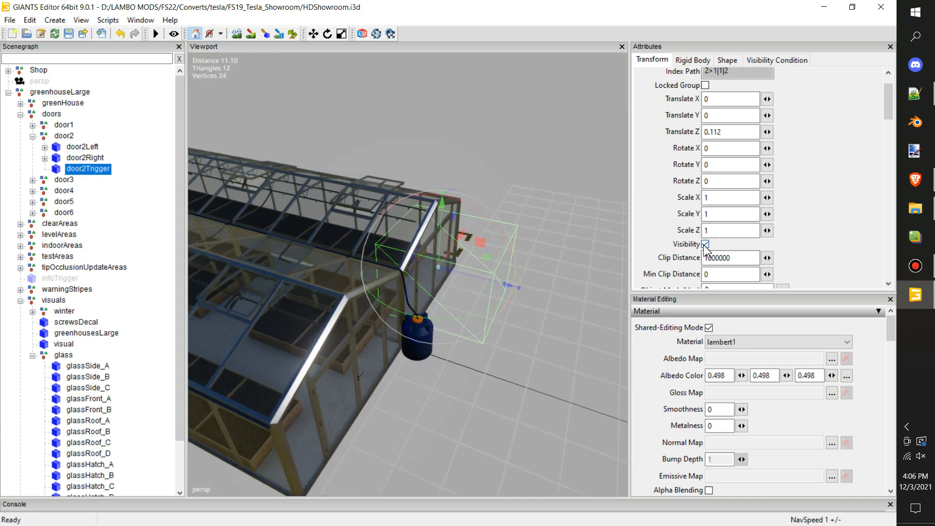
left_click(706, 245)
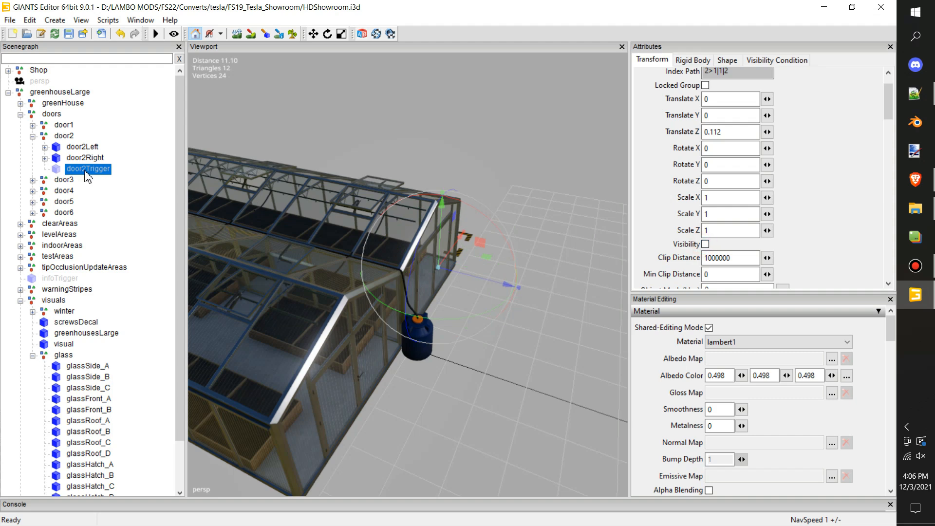
Cut door2Trigger from the greenhouse's door2 group and paste it into the showroom's garageDoor3 group
key("Delete")
scroll(386, 221, "down", 6)
left_click_drag(375, 218, 309, 195, "alt")
scroll(534, 240, "down", 4)
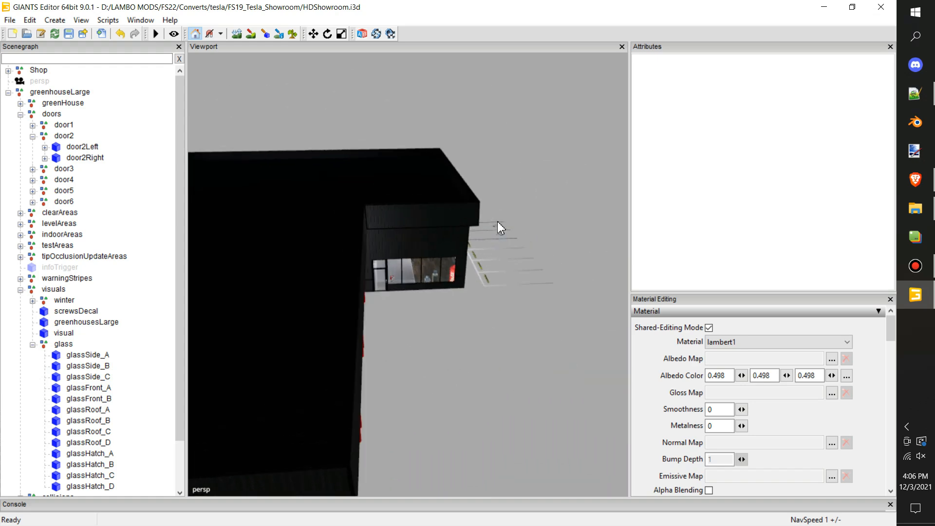
scroll(456, 237, "up", 5)
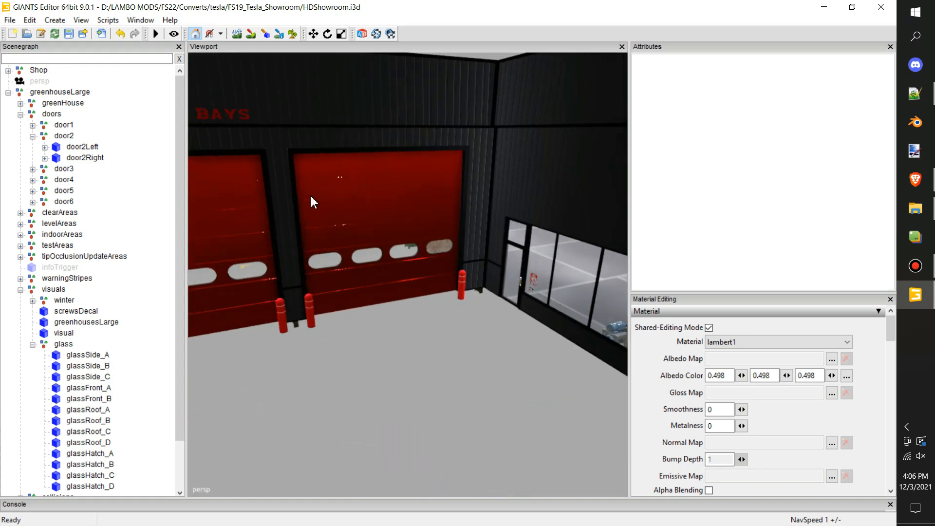
left_click(332, 210)
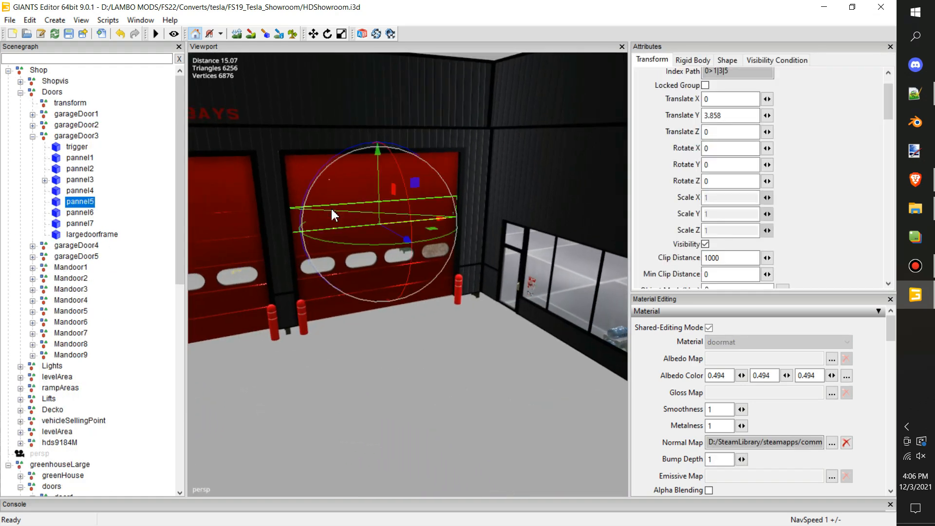
left_click(78, 146)
left_click(80, 137)
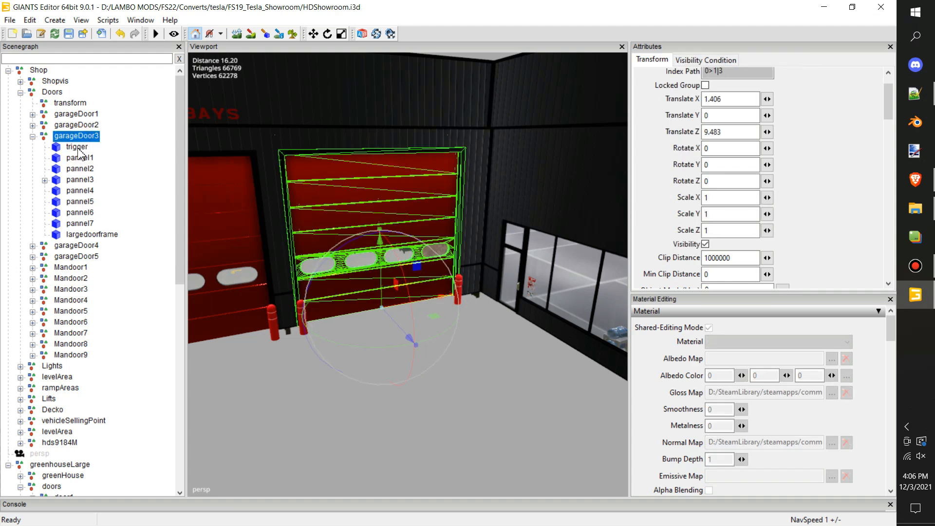
key("ctrl+v")
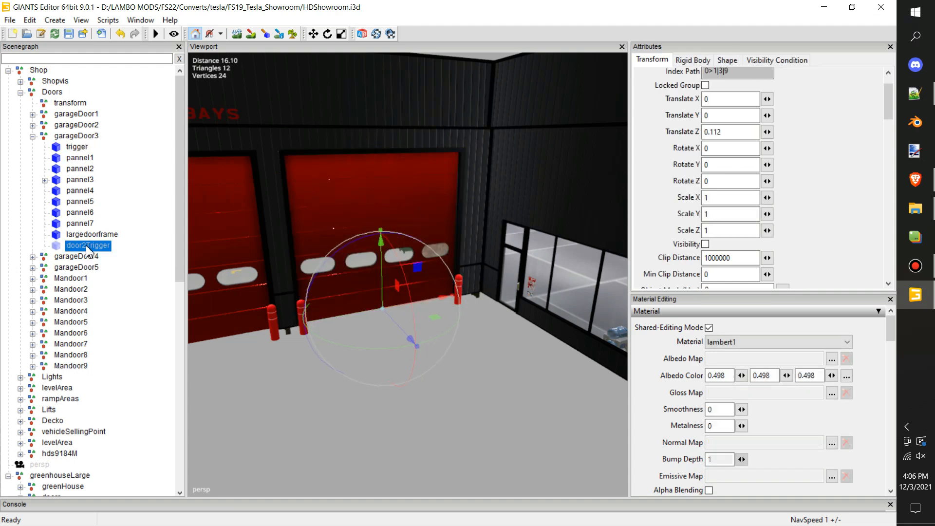
Delete the original trigger from garageDoor3, leaving door2Trigger as its replacement
left_click(80, 147)
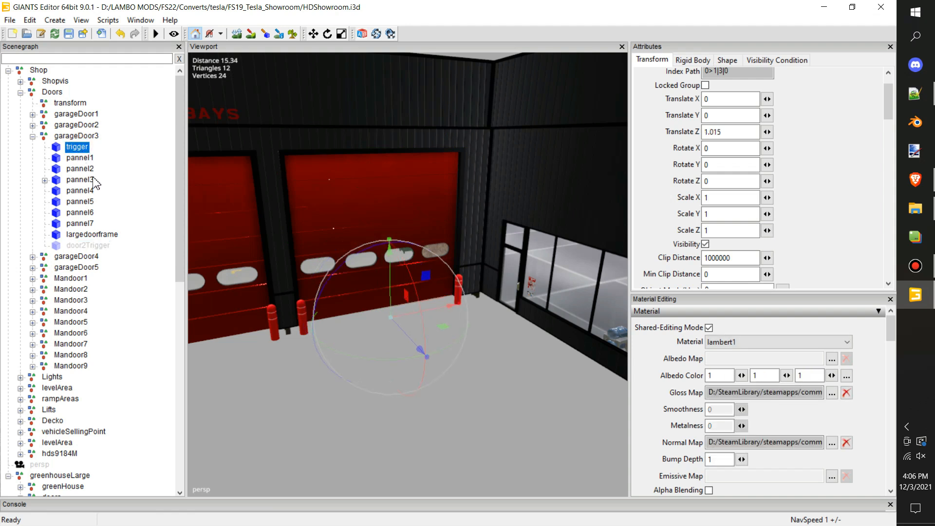
key("Delete")
left_click(91, 236)
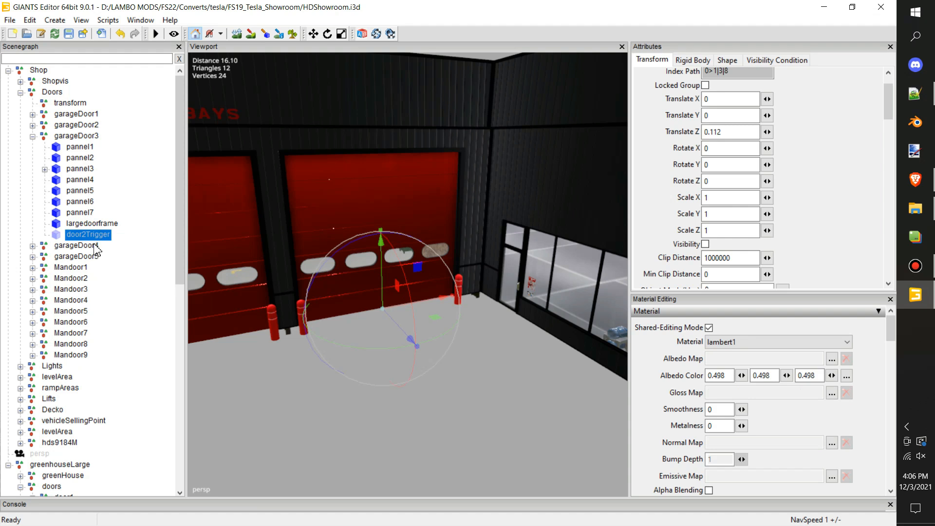
Cut pannel1 through largedoorframe and paste them back into garageDoor3 so door2Trigger is the group's first child
left_click(79, 147)
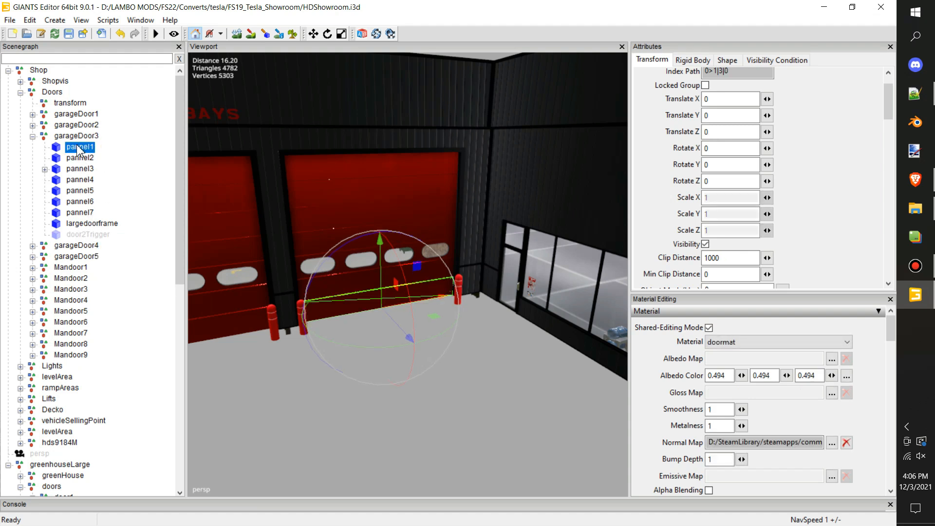
left_click(85, 224, "shift")
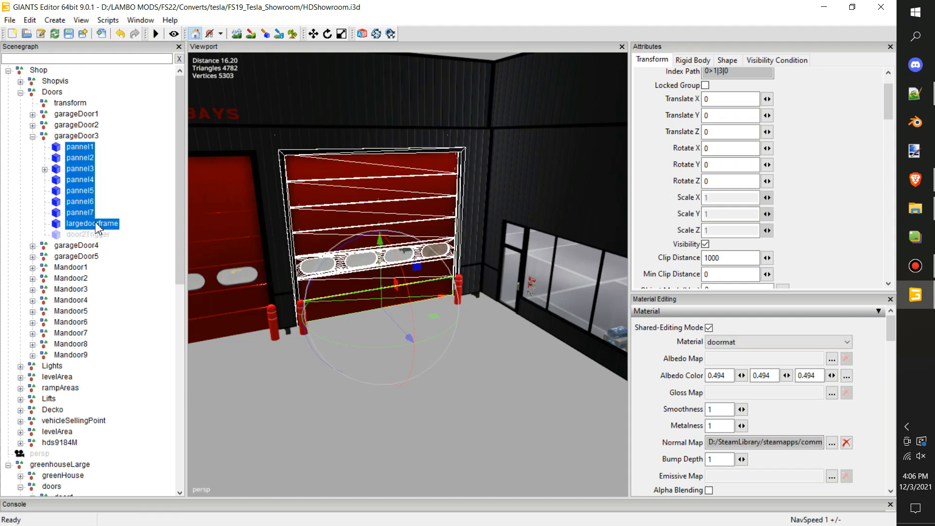
key("Delete")
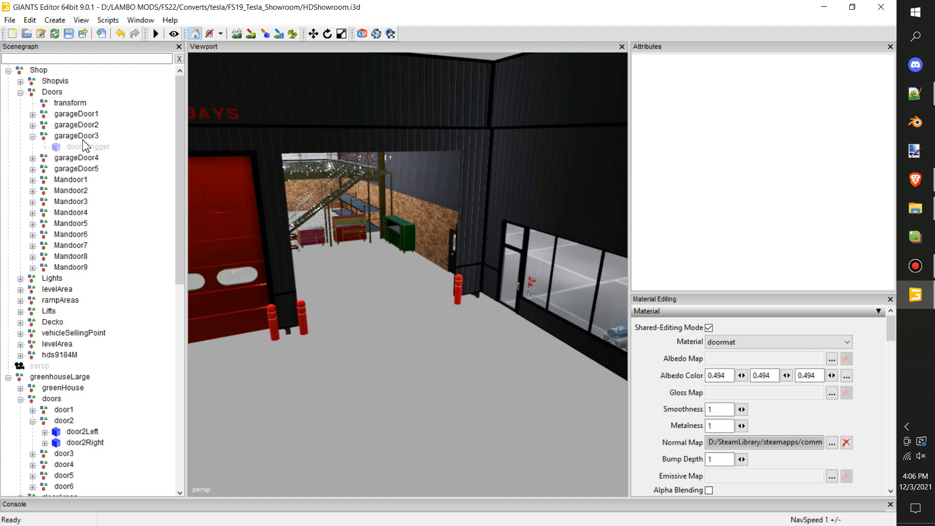
left_click(83, 137)
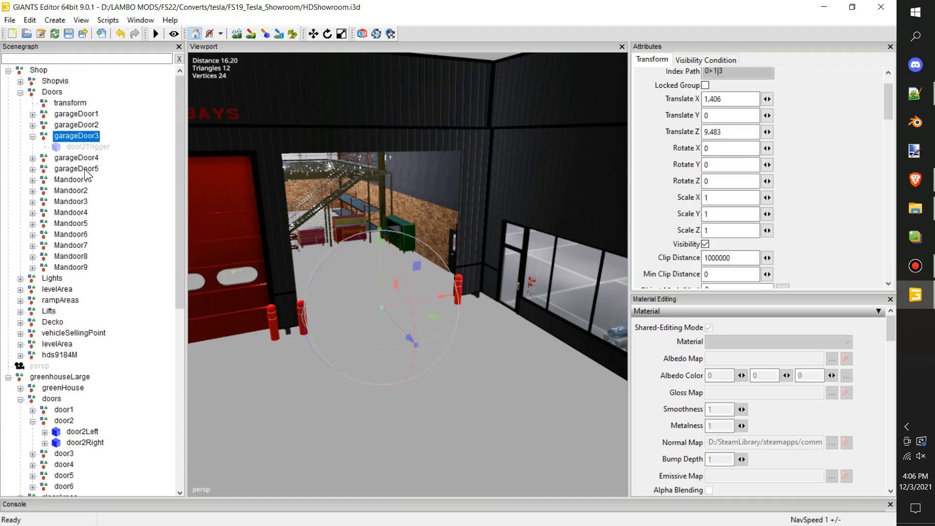
key("ctrl+z")
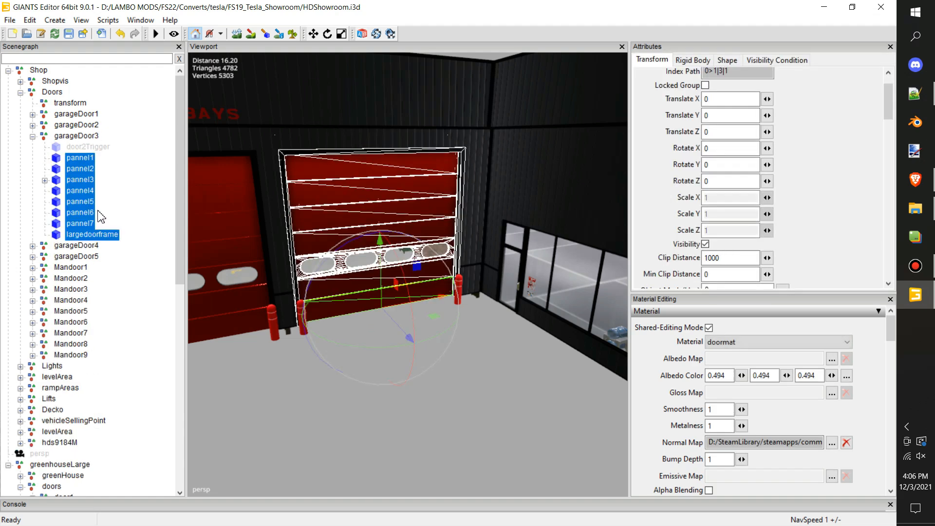
Check the user attributes of garageDoor3 and its door2Trigger
left_click(90, 146)
right_click_drag(290, 260, 543, 329)
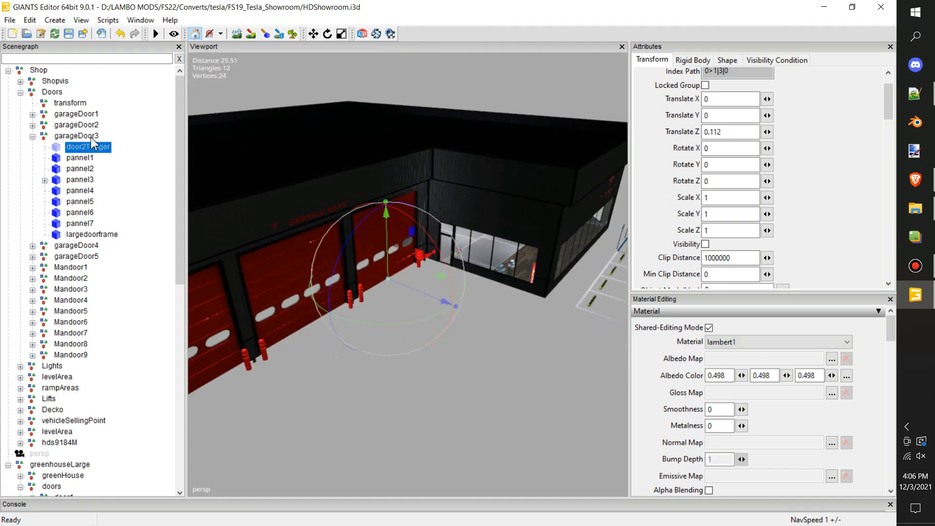
left_click(92, 138)
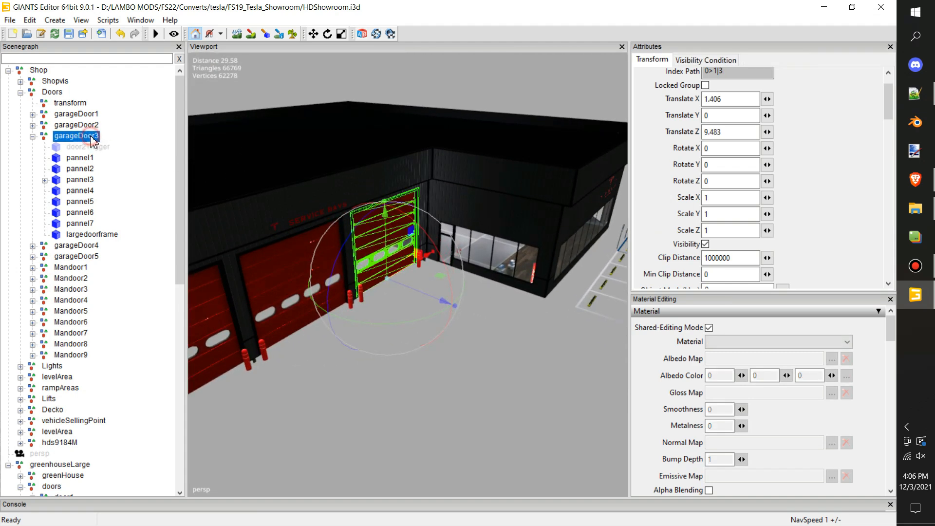
left_click(108, 20)
left_click(181, 74)
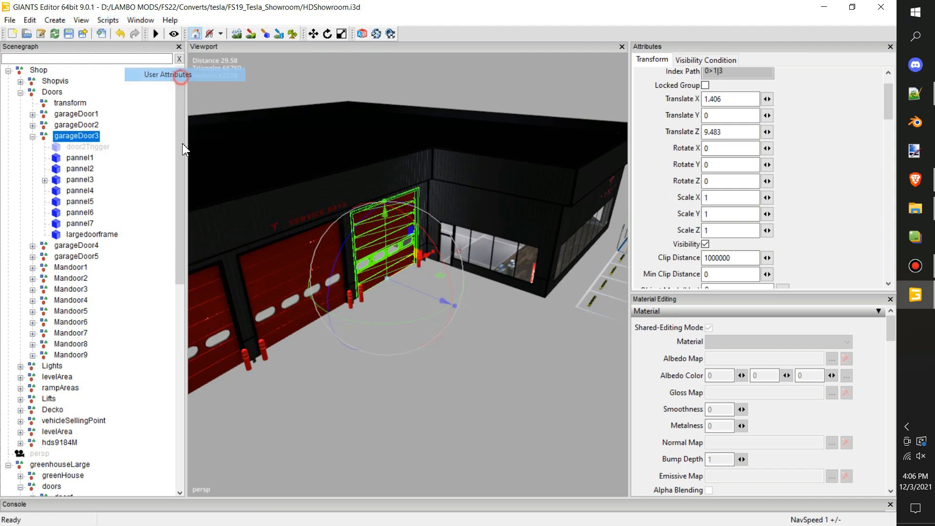
left_click(92, 148)
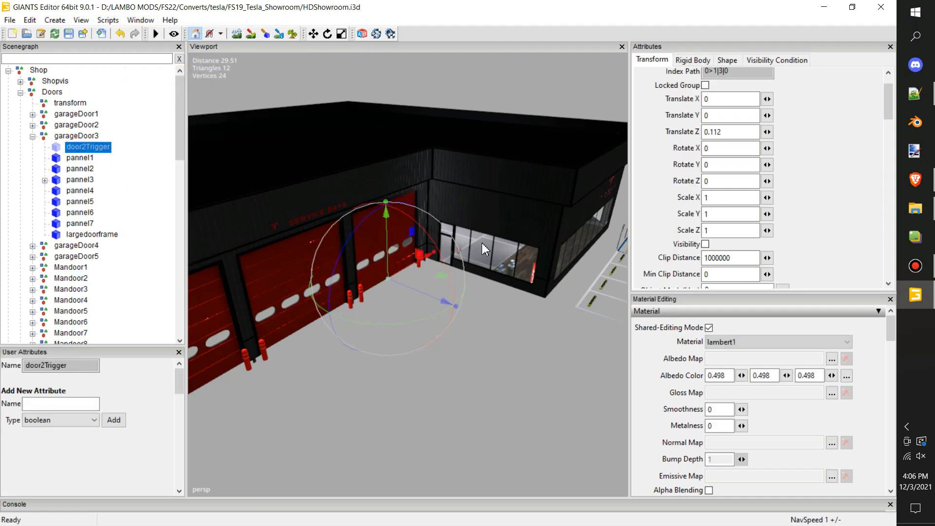
Make garageDoor3's door2Trigger visible and show its rigid body settings
left_click(705, 244)
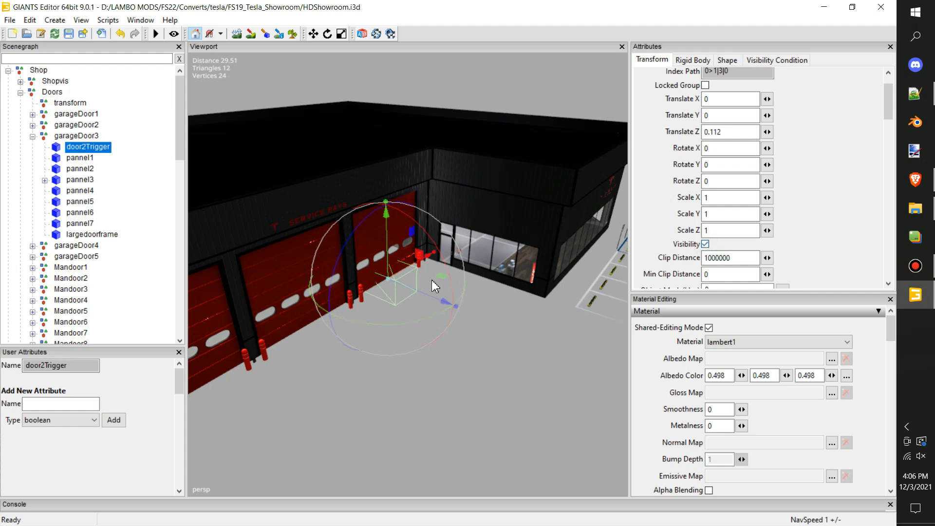
scroll(408, 265, "up", 5)
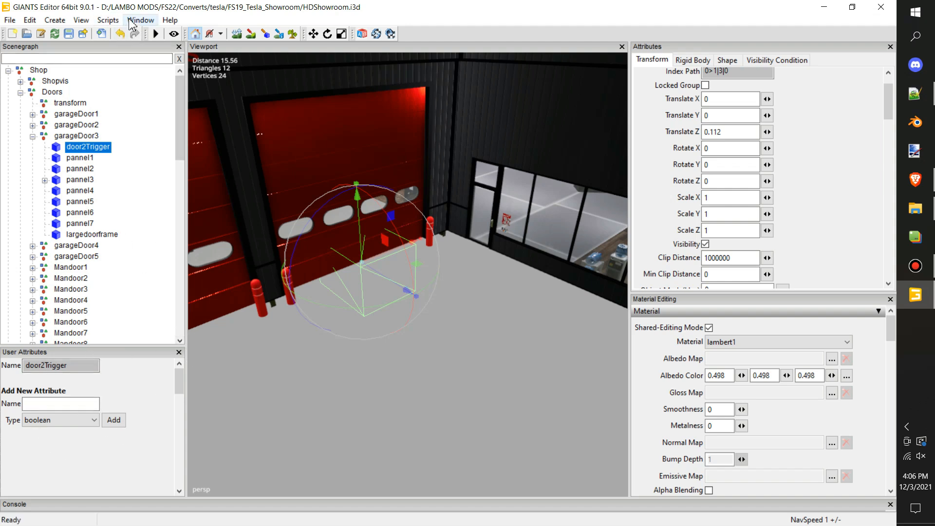
left_click(180, 352)
left_click_drag(293, 208, 224, 221, "alt")
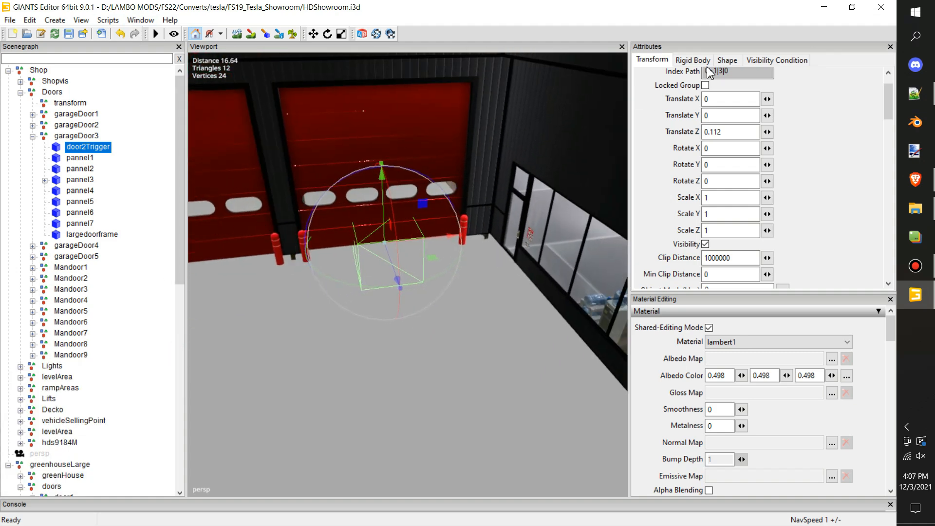
left_click(693, 60)
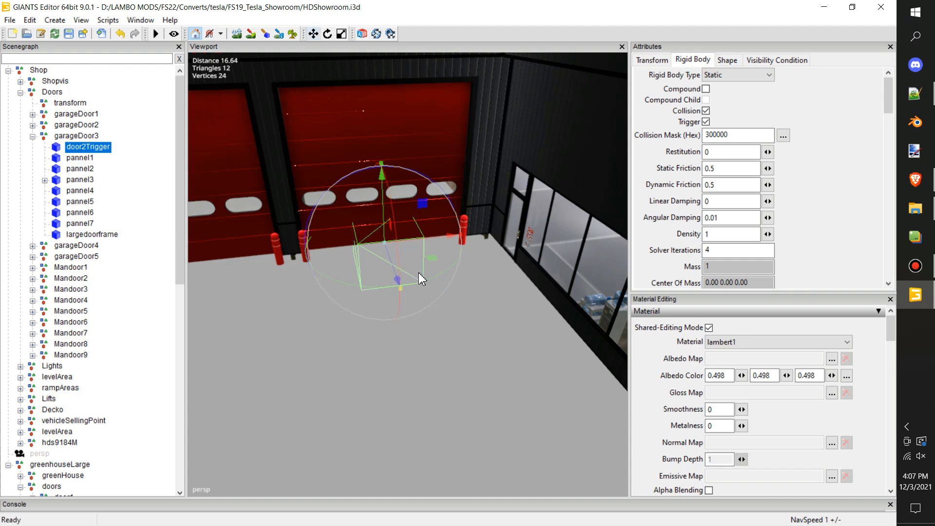
Widen door2Trigger to span the garageDoor3 opening and shift it to about -0.216 on Z
right_click_drag(430, 222, 412, 224)
left_click_drag(419, 233, 469, 235)
left_click_drag(380, 258, 337, 285, "alt")
scroll(337, 281, "down", 3)
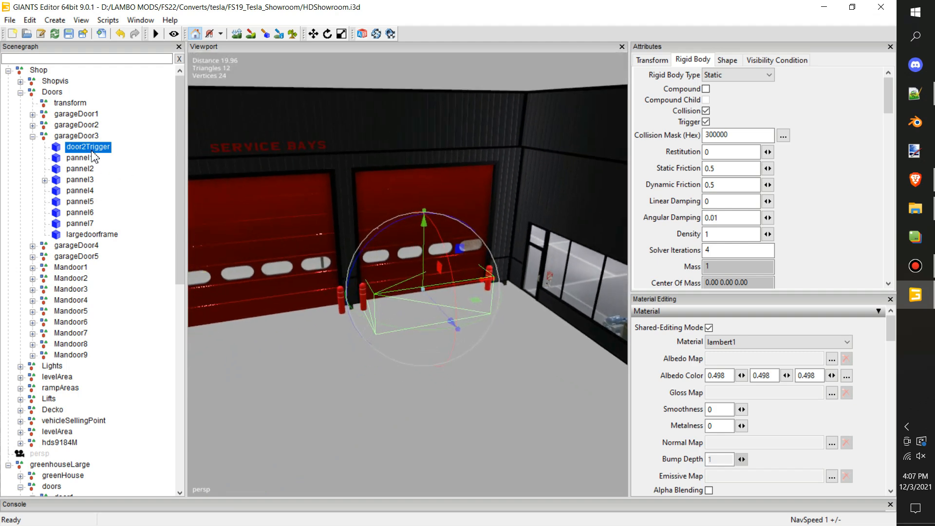
Freeze door2Trigger's scale with Preserve Instances enabled, and check its resulting transform values
right_click(92, 146)
left_click(146, 218)
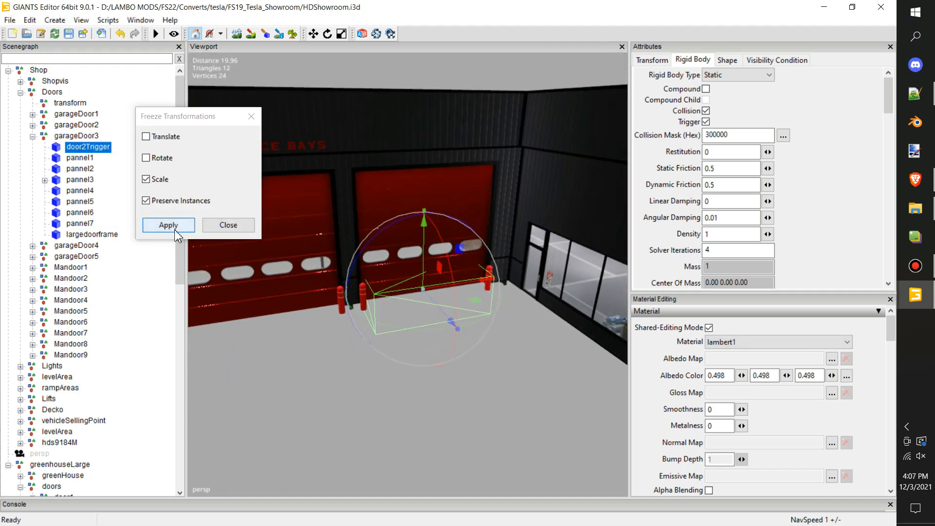
left_click(176, 232)
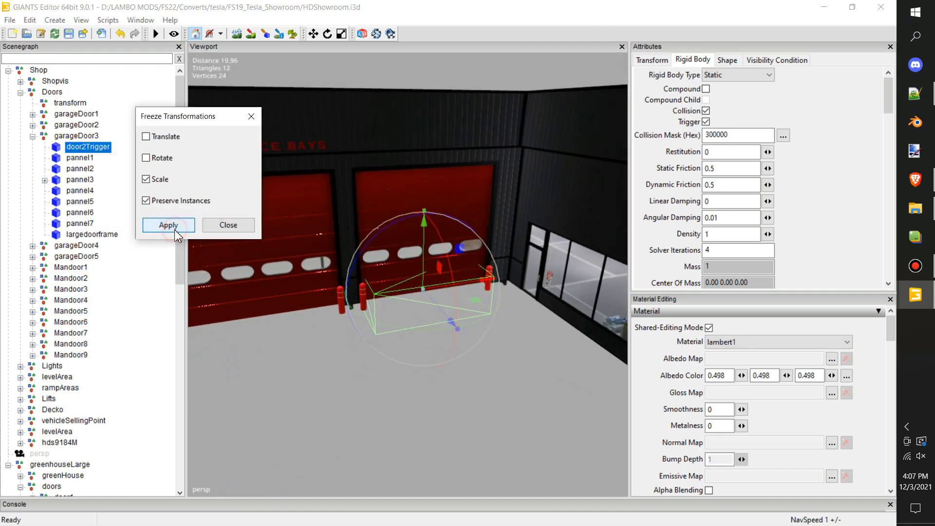
left_click(652, 59)
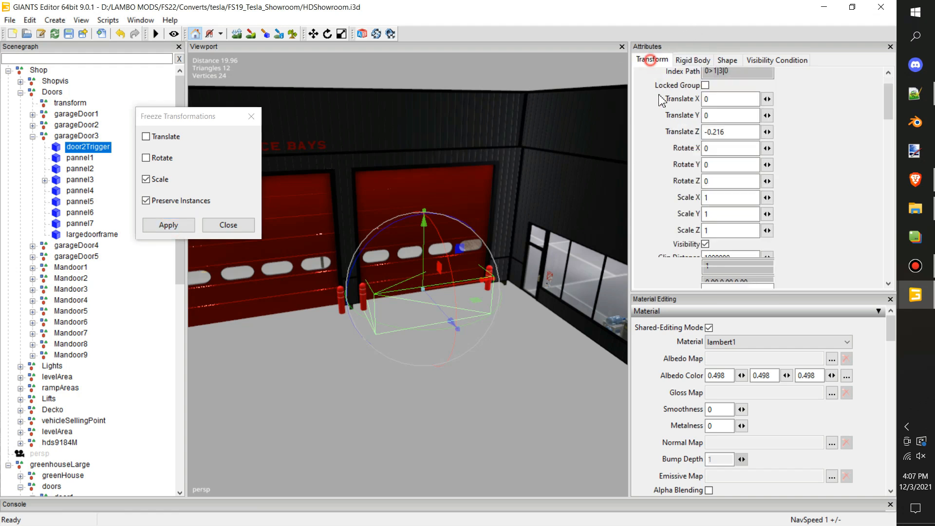
left_click(228, 225)
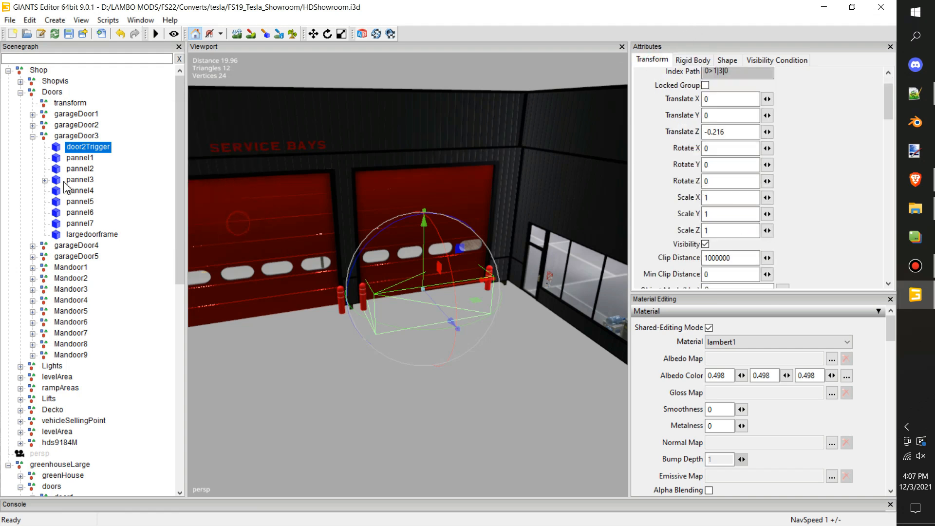
Replace garageDoor4's trigger with garageDoor3's door2Trigger, and check its placement at the door opening
left_click(35, 245)
left_click(32, 245)
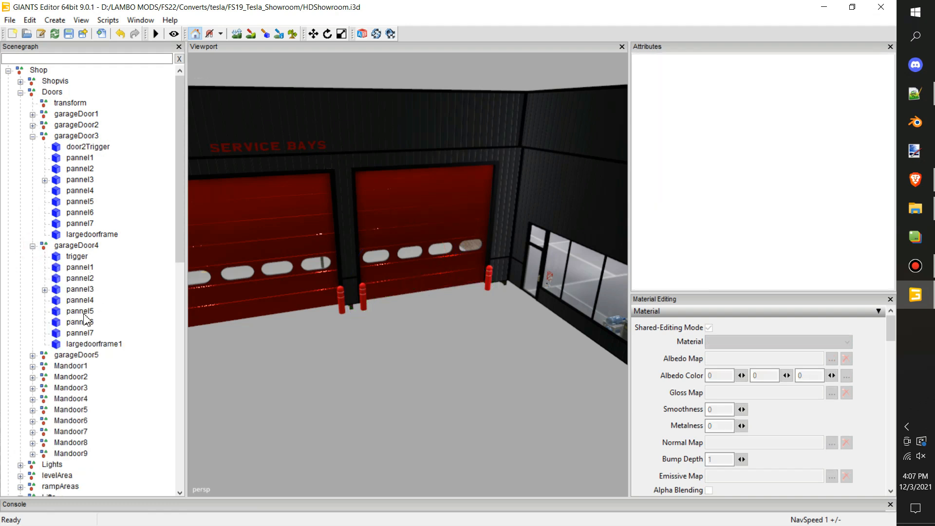
left_click(78, 256)
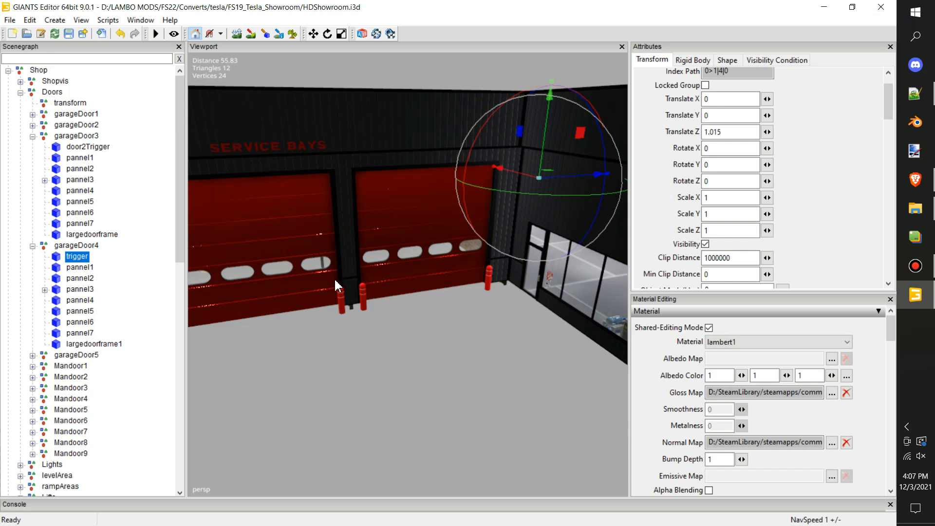
key("ctrl+r")
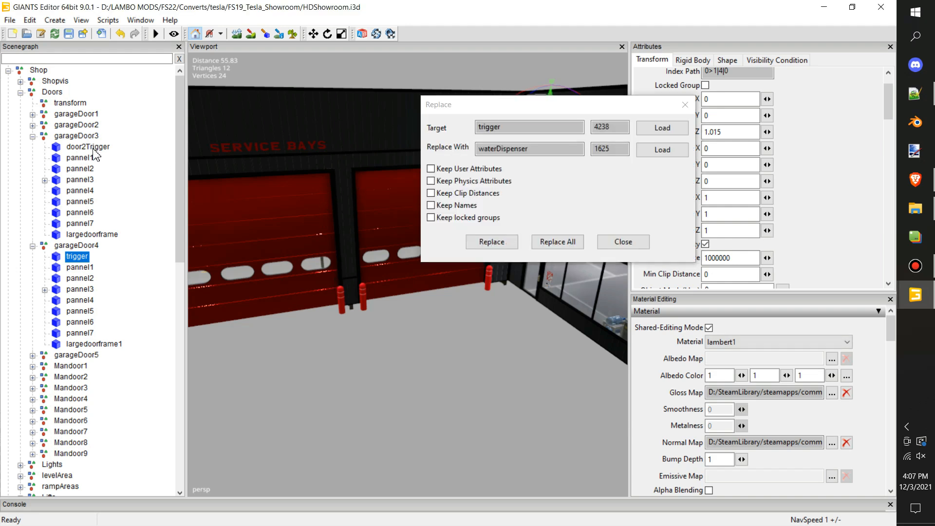
left_click(93, 148)
left_click(662, 149)
left_click(502, 242)
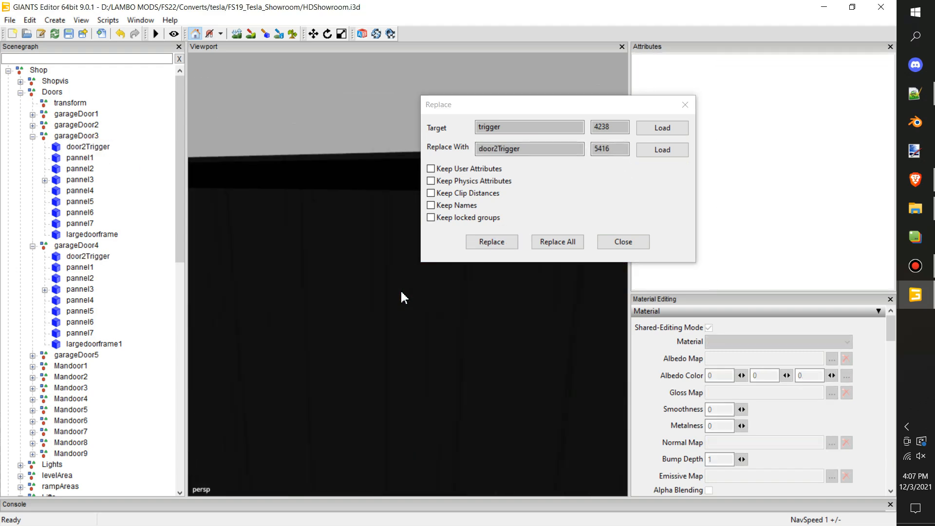
scroll(389, 287, "down", 8)
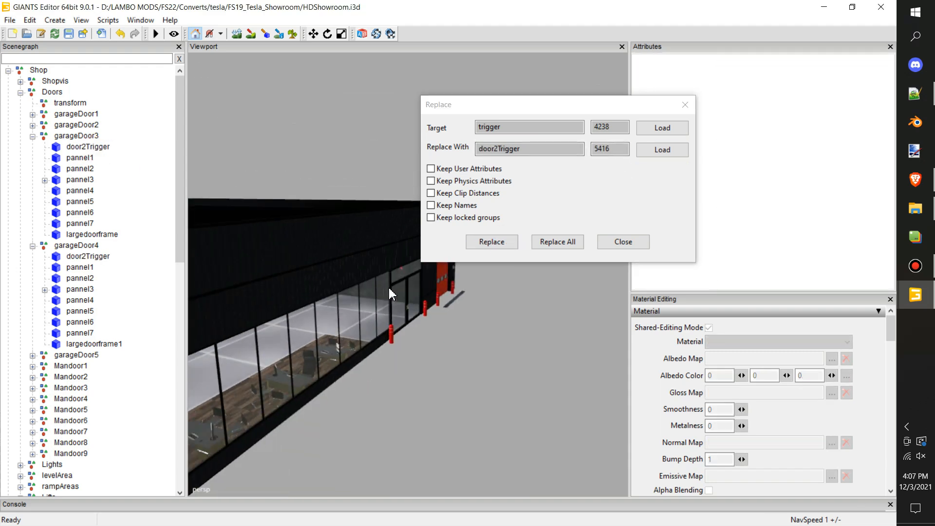
left_click(81, 256)
scroll(281, 304, "up", 6)
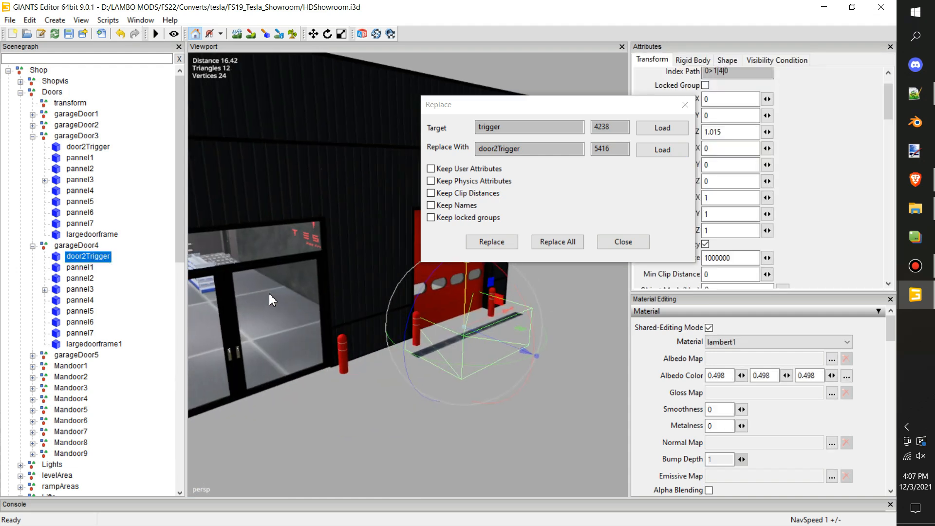
Examine where Mandoor1 sits on the outside of the showroom and review the remaining door groups
left_click(32, 355)
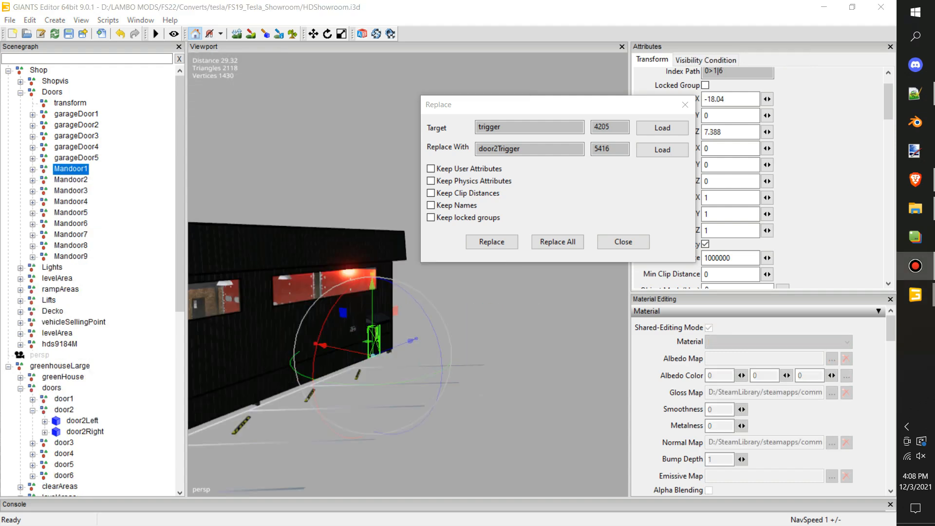
left_click_drag(358, 335, 355, 361, "alt")
scroll(355, 360, "up", 5)
scroll(344, 361, "down", 3)
left_click_drag(424, 379, 204, 381, "alt")
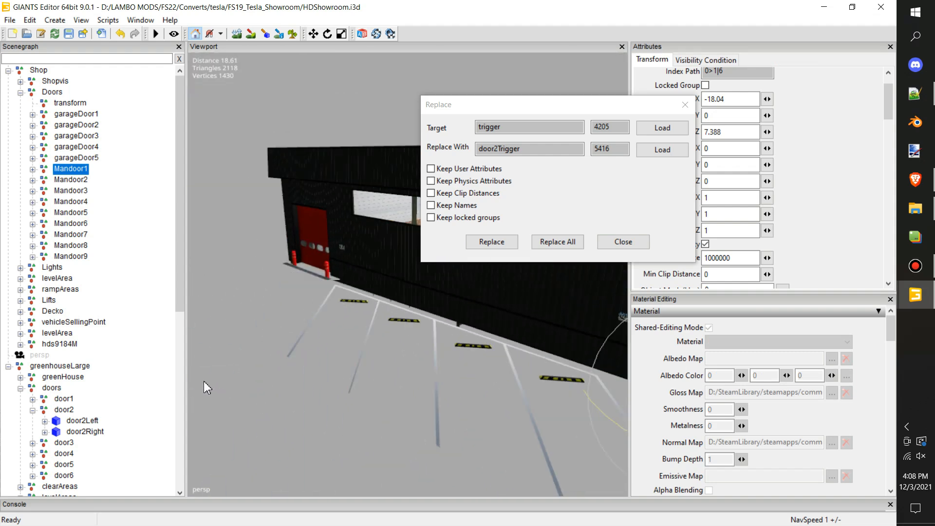
scroll(95, 403, "down", 1)
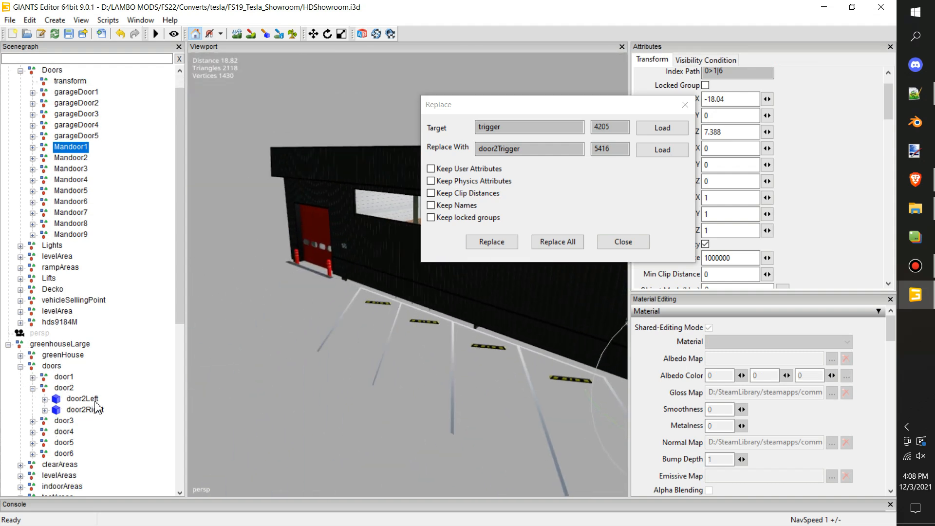
scroll(86, 319, "up", 1)
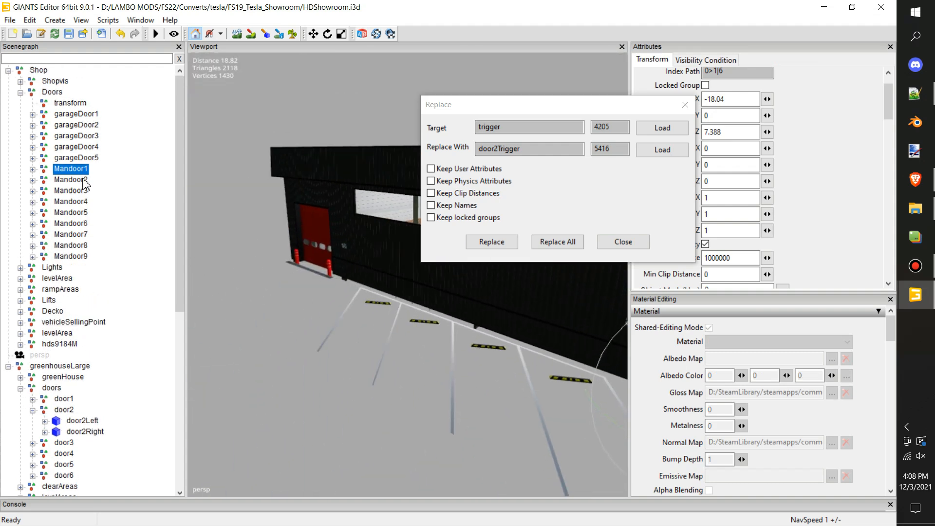
Delete the greenhouseLarge group, import a fresh copy of it, and list its child groups
left_click(60, 365)
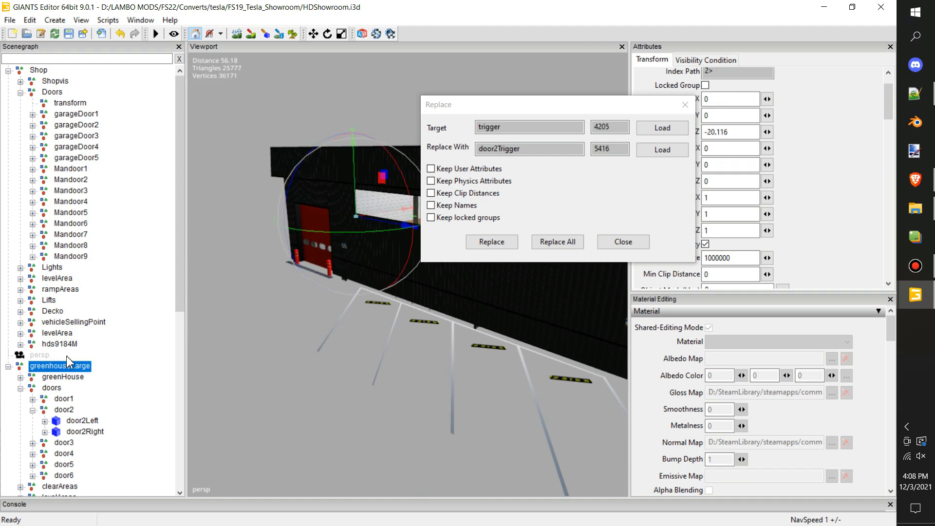
key("Delete")
left_click(102, 34)
double_click(190, 116)
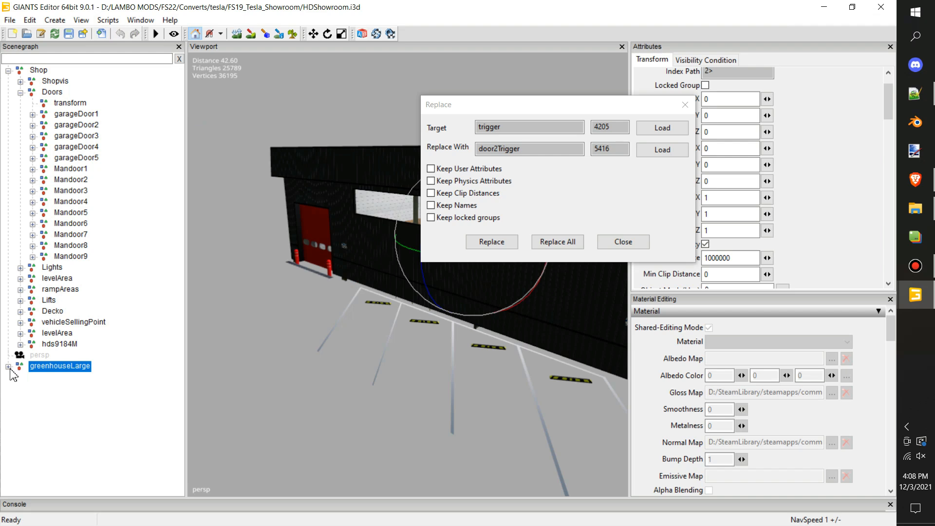
left_click(8, 367)
scroll(76, 402, "down", 1)
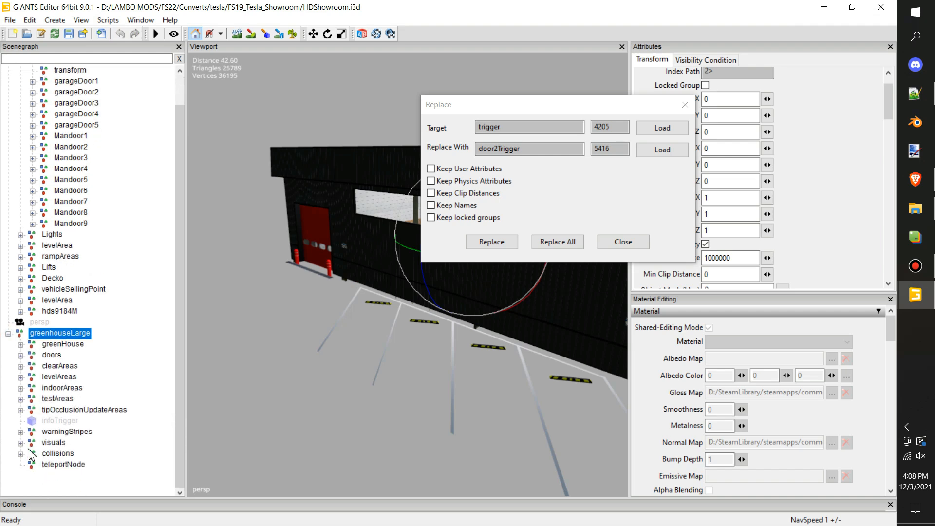
Copy door2Trigger from the door2 group of the re-imported greenhouseLarge
left_click(58, 344)
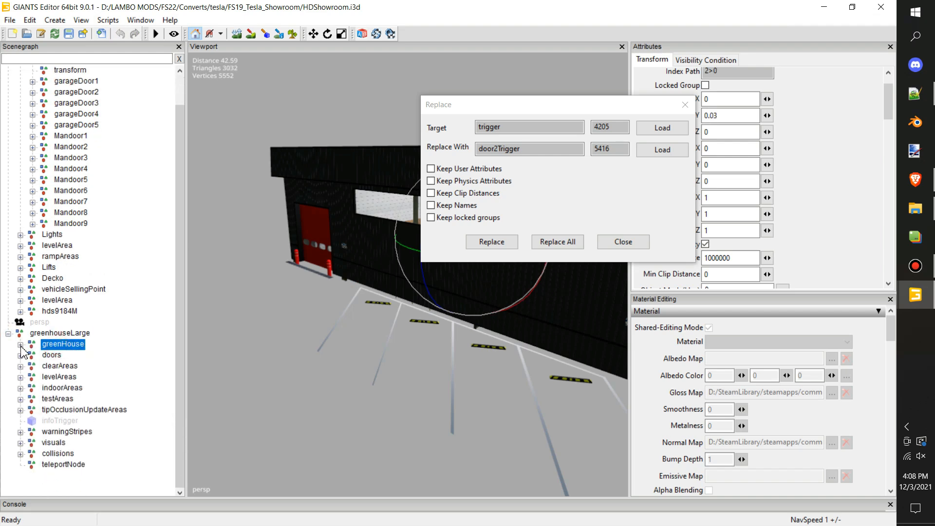
left_click(20, 344)
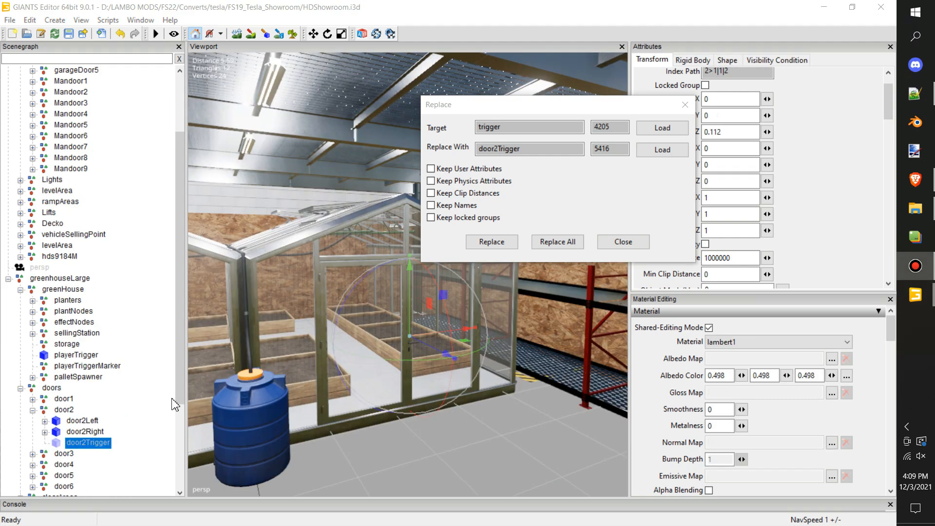
scroll(104, 429, "down", 1)
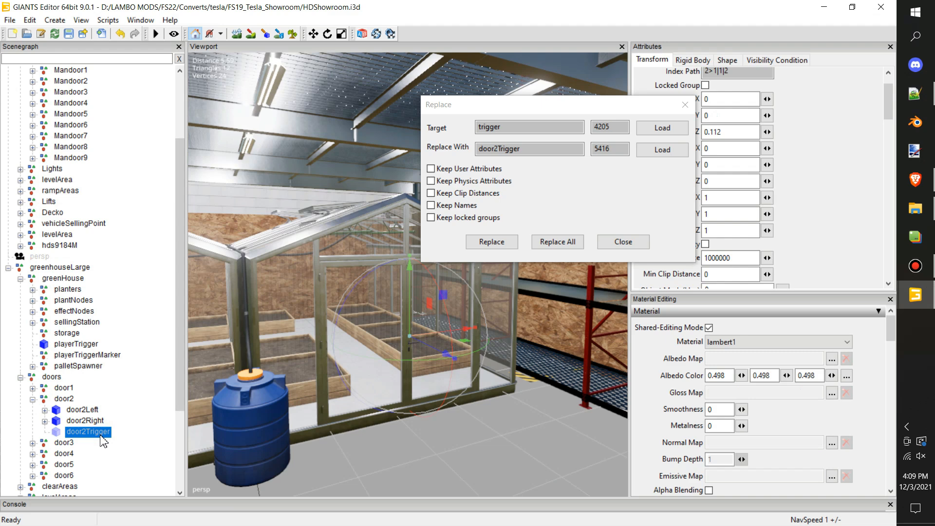
key("ctrl+z")
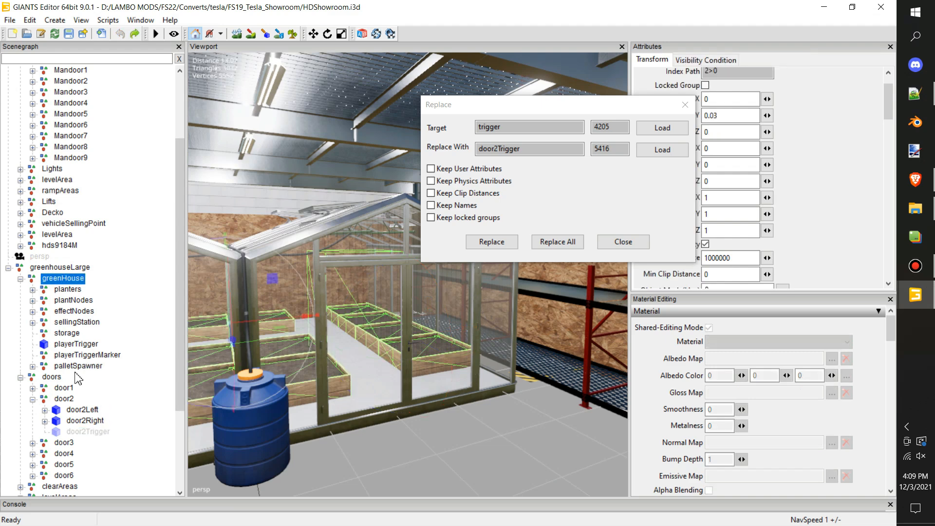
scroll(74, 194, "up", 9)
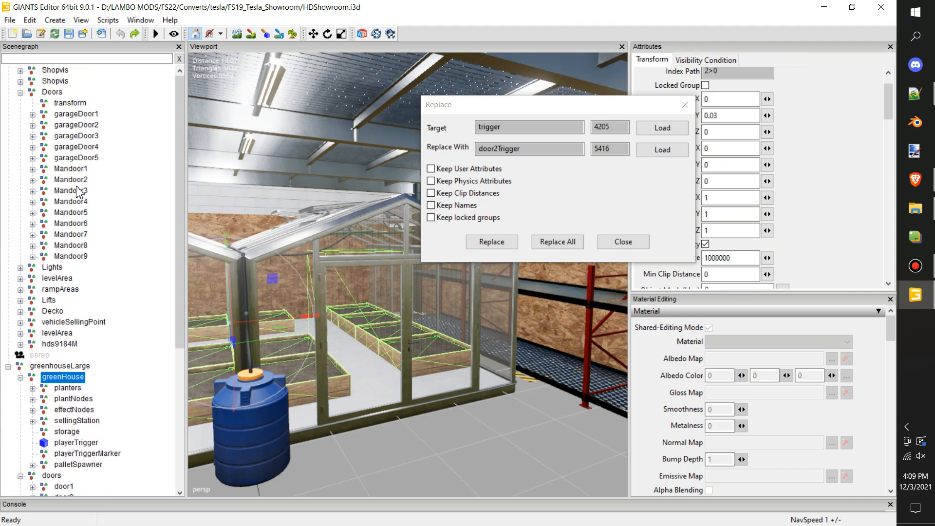
Paste the greenhouse's door2Trigger into the Mandoor1 group
left_click(64, 169)
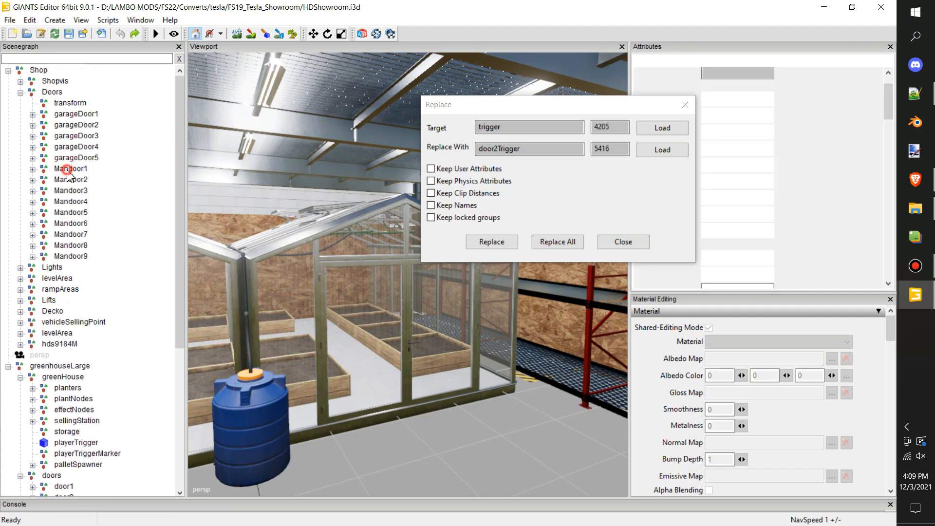
left_click(32, 169)
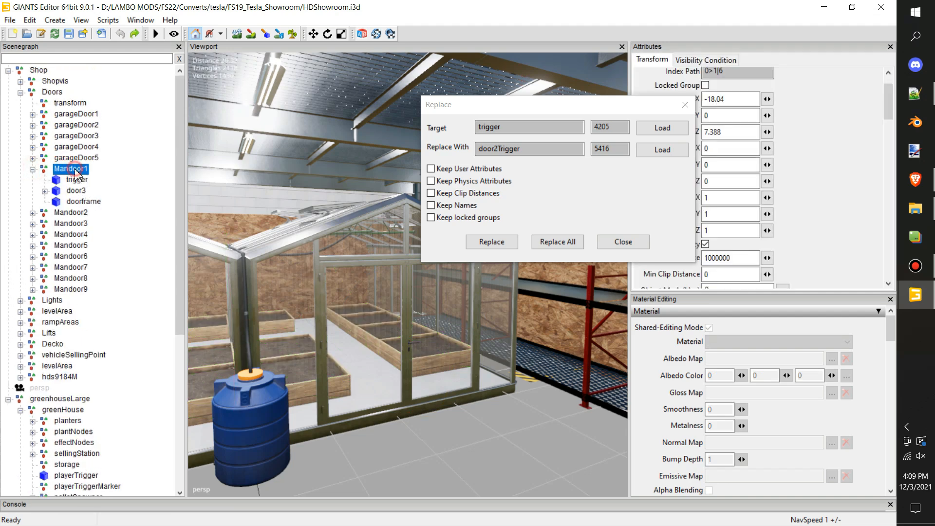
key("ctrl+v")
left_click_drag(312, 296, 475, 362, "alt")
Replace Mandoor1's old trigger with the pasted door2Trigger, and delete the leftover pasted copy
left_click(80, 184)
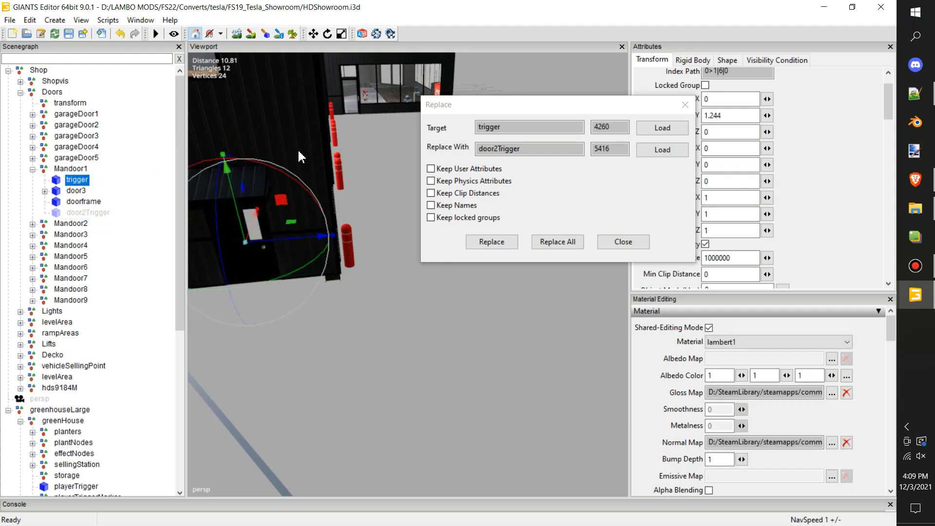
left_click(669, 128)
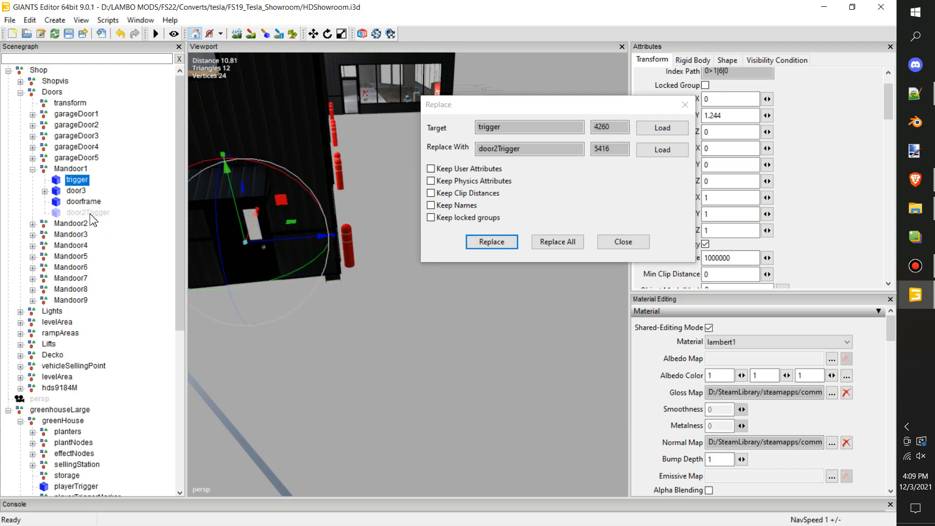
left_click(662, 150)
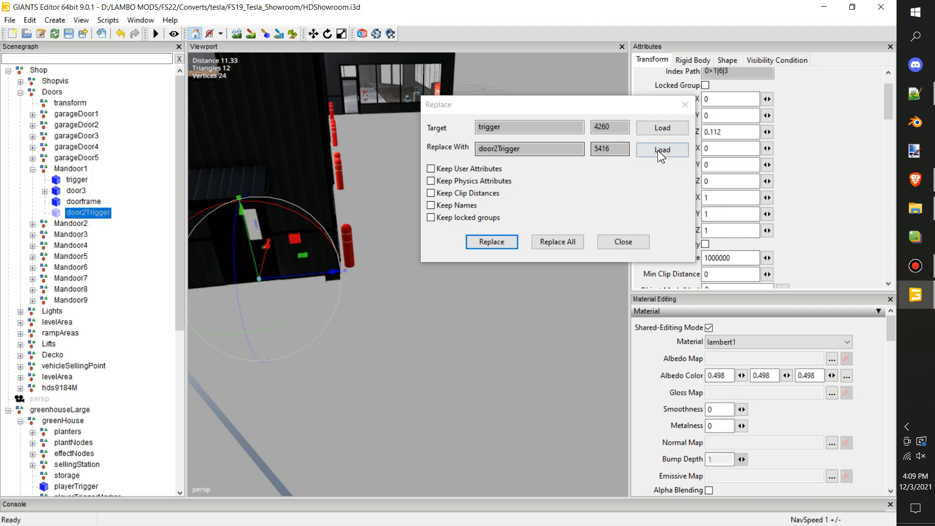
left_click(500, 242)
left_click(96, 215)
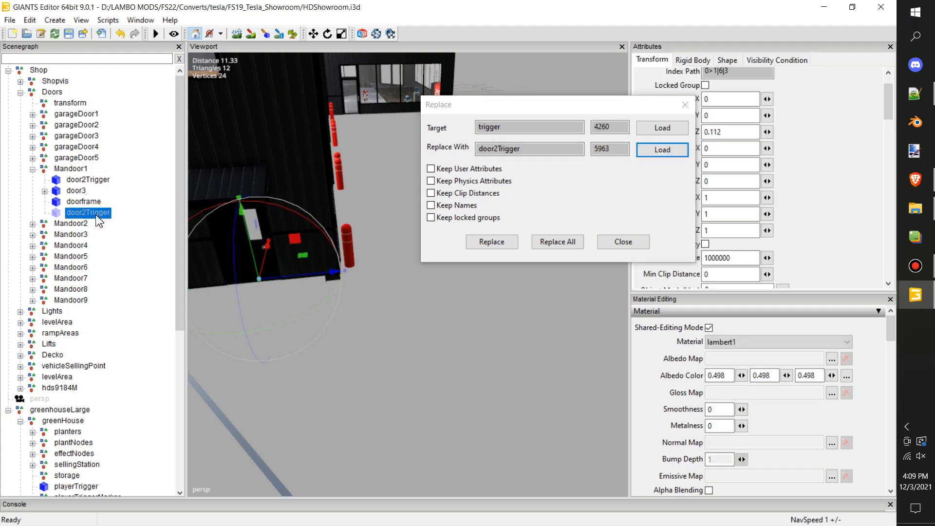
key("Delete")
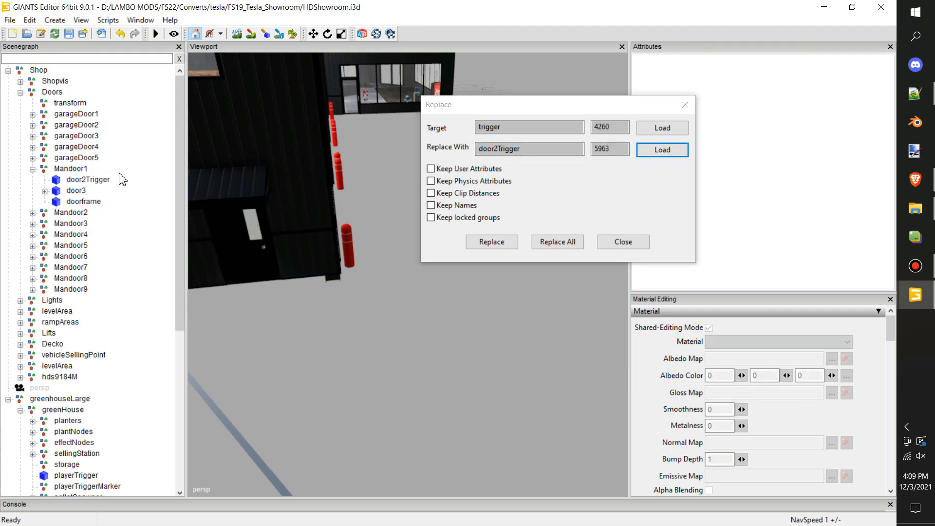
Replace Mandoor2's old trigger with Mandoor1's new door2Trigger
left_click(33, 213)
left_click(78, 224)
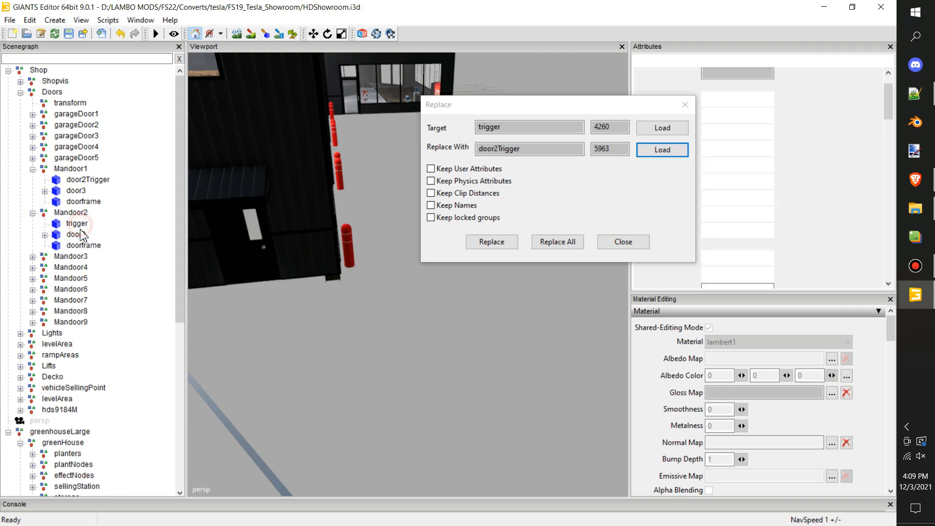
left_click(662, 152)
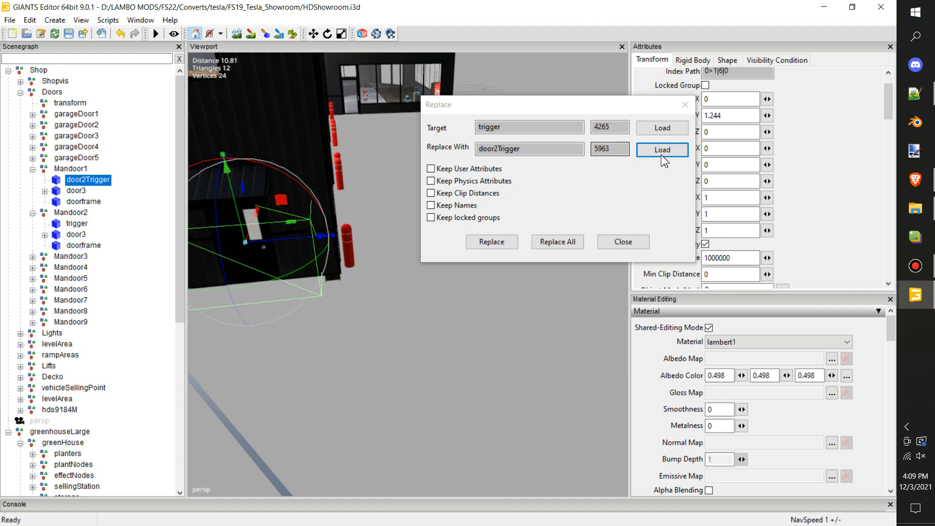
left_click(491, 242)
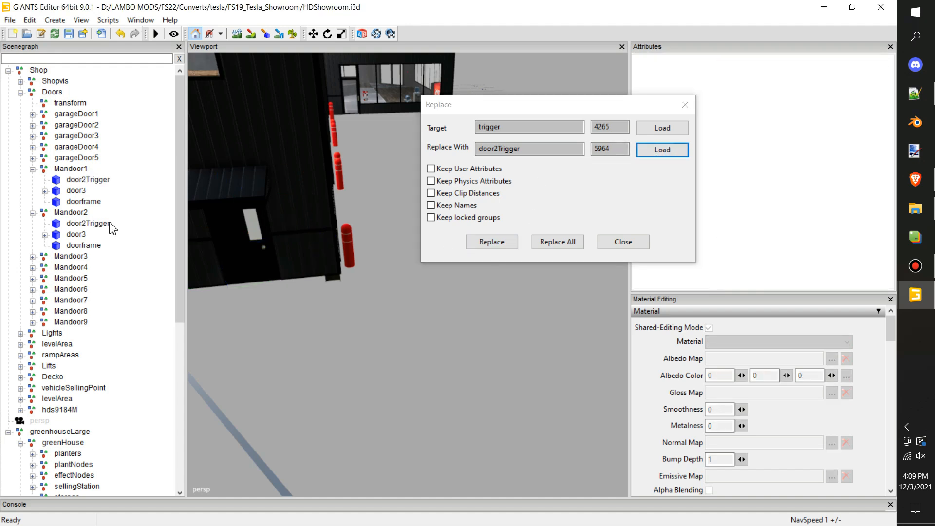
Shrink Mandoor2's door2Trigger to 0.513 on Z, move it to 0.574 on X at the door, and open Freeze Transformations
left_click(108, 223)
key("f")
left_click_drag(293, 302, 89, 298, "alt")
scroll(251, 282, "down", 5)
scroll(170, 278, "up", 5)
scroll(408, 331, "up", 2)
scroll(407, 331, "down", 5)
left_click_drag(405, 319, 303, 325, "alt")
scroll(382, 328, "down", 3)
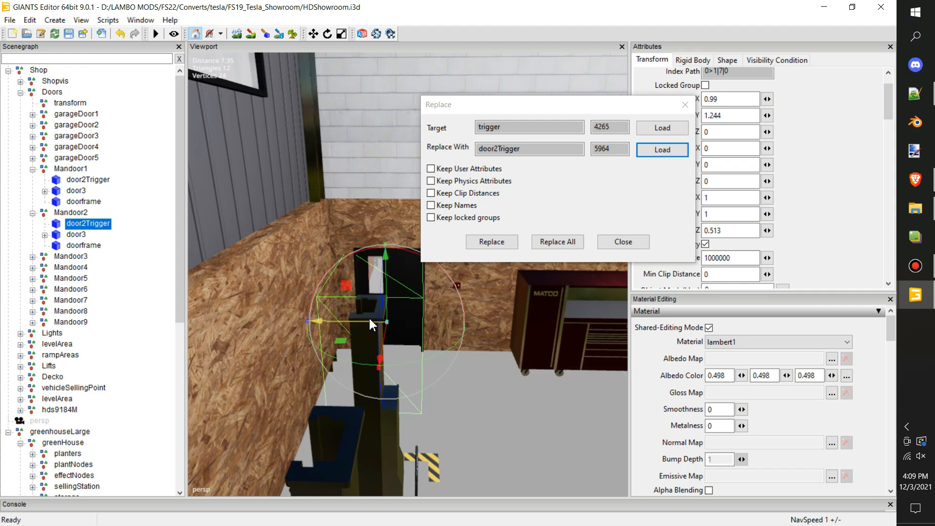
left_click_drag(460, 301, 262, 281, "alt")
scroll(229, 246, "up", 2)
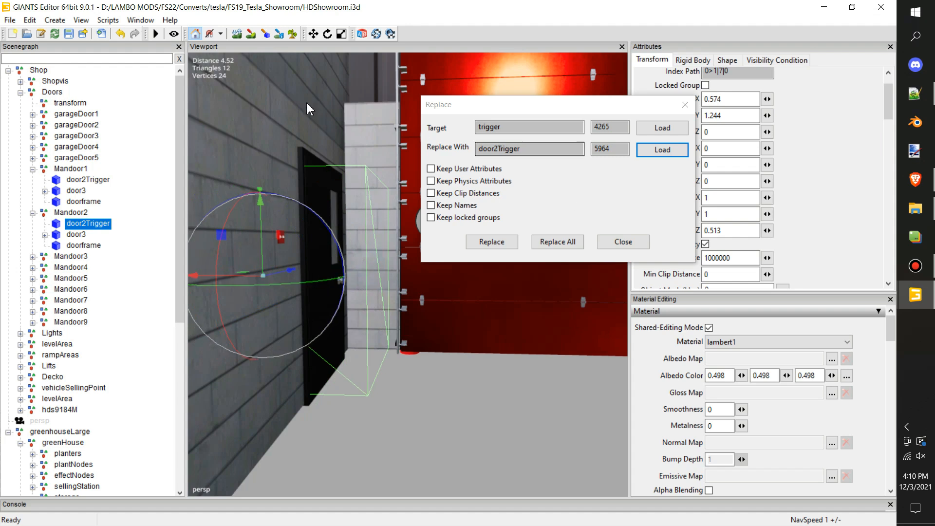
right_click(89, 231)
left_click(165, 296)
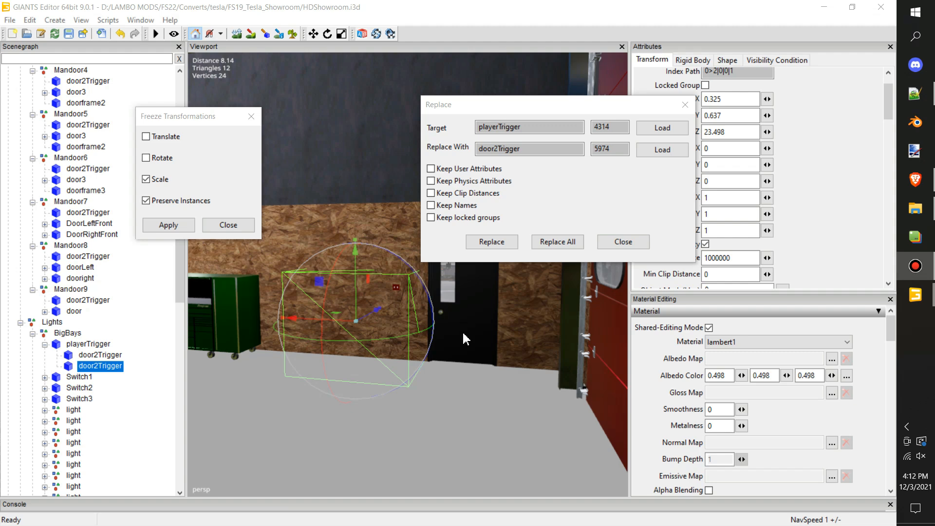
right_click_drag(433, 336, 425, 329)
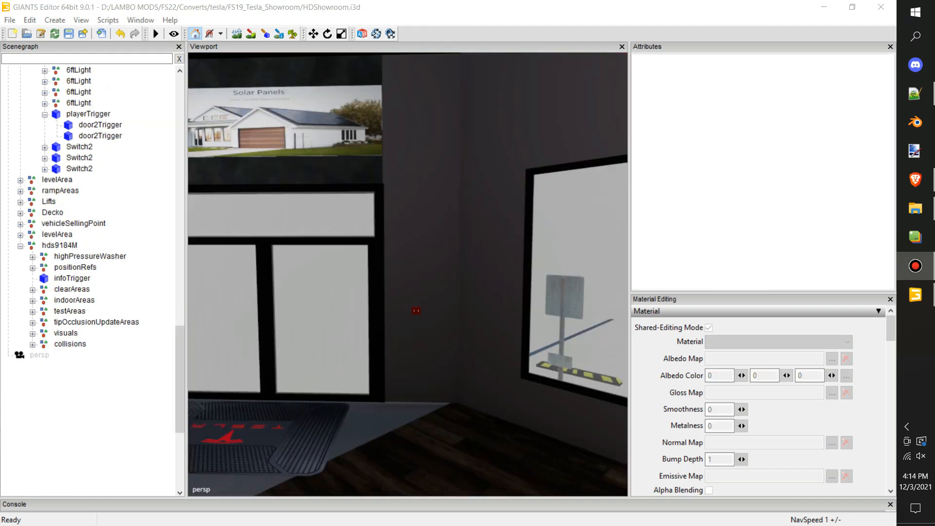
left_click_drag(462, 270, 115, 277, "alt")
left_click_drag(432, 283, 608, 265, "alt")
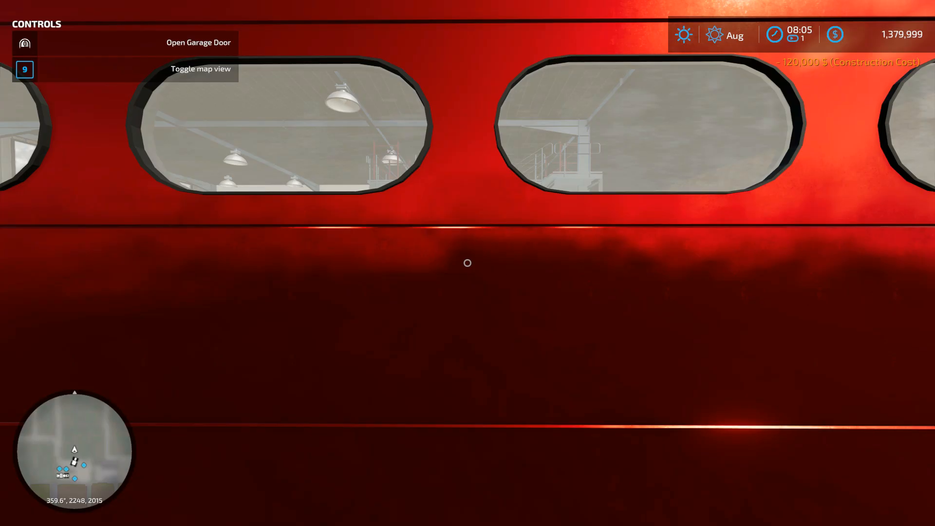
Switch to Farming Simulator 22 and test opening the showroom's red garage door from its trigger
key("s")
key("w")
left_click(467, 263)
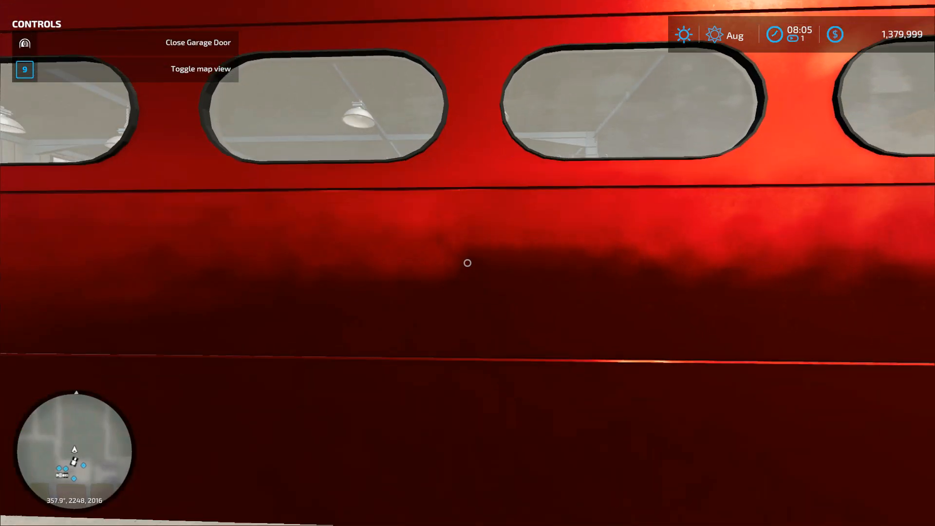
key("s")
key("w")
left_click(467, 263)
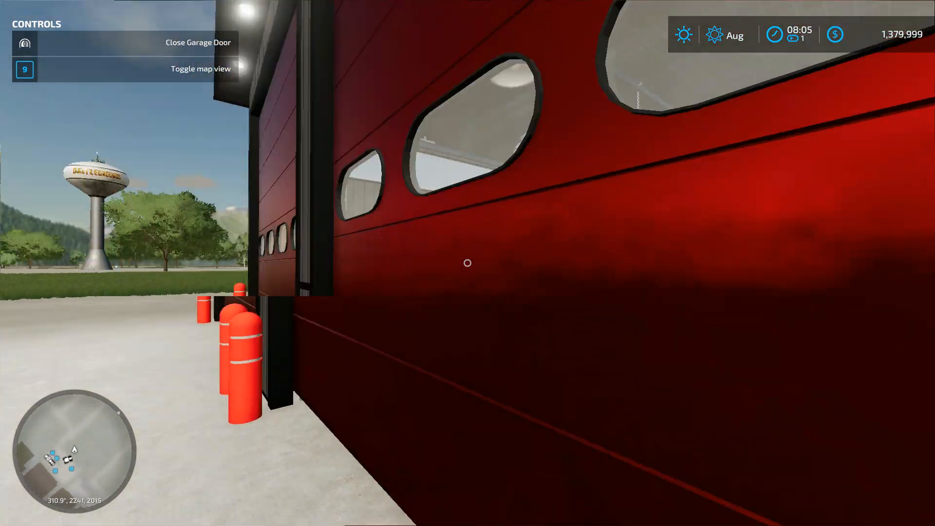
Walk through the garage and test opening the workshop's black interior door and the showroom's glass entrance door
key("w")
key("s")
key("w")
key("w")
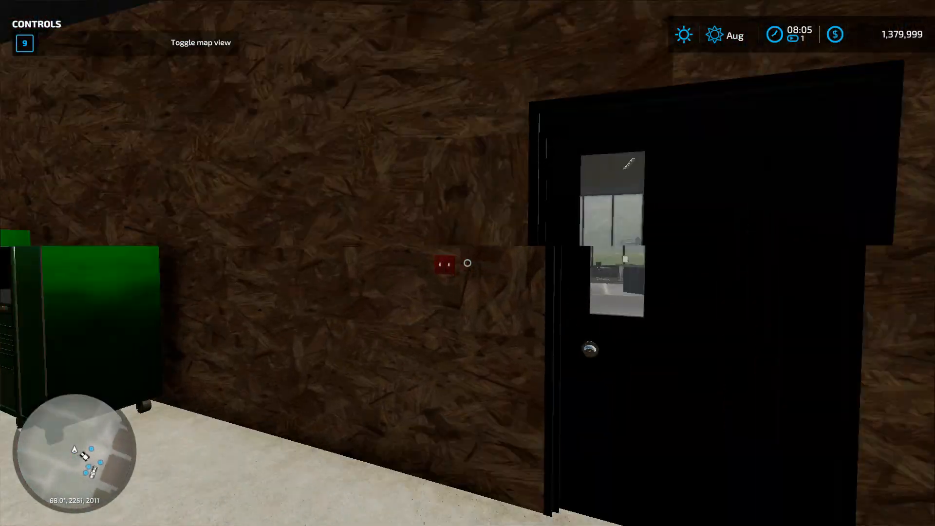
left_click(467, 263)
key("s")
key("w")
left_click(468, 263)
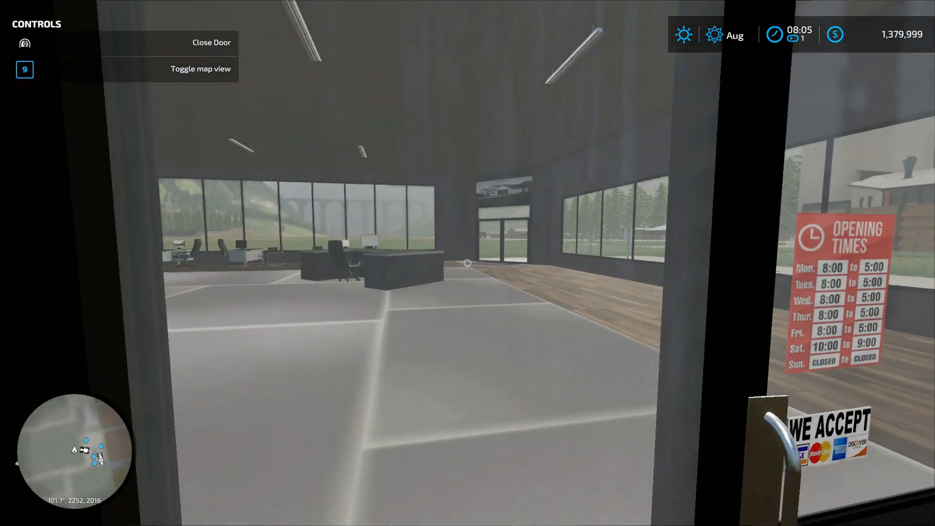
Cross the showroom and check the trigger of the glass door beside the Tesla logo wall
key("s")
key("w")
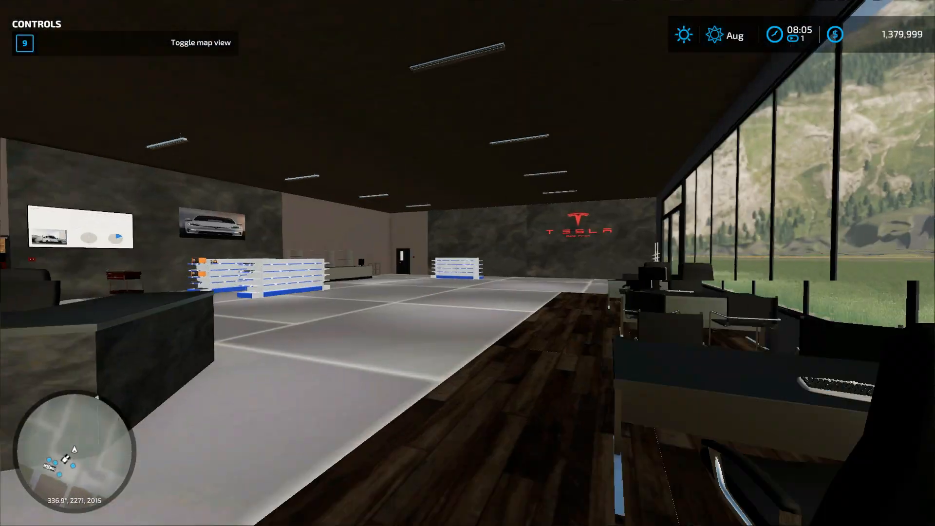
key("w")
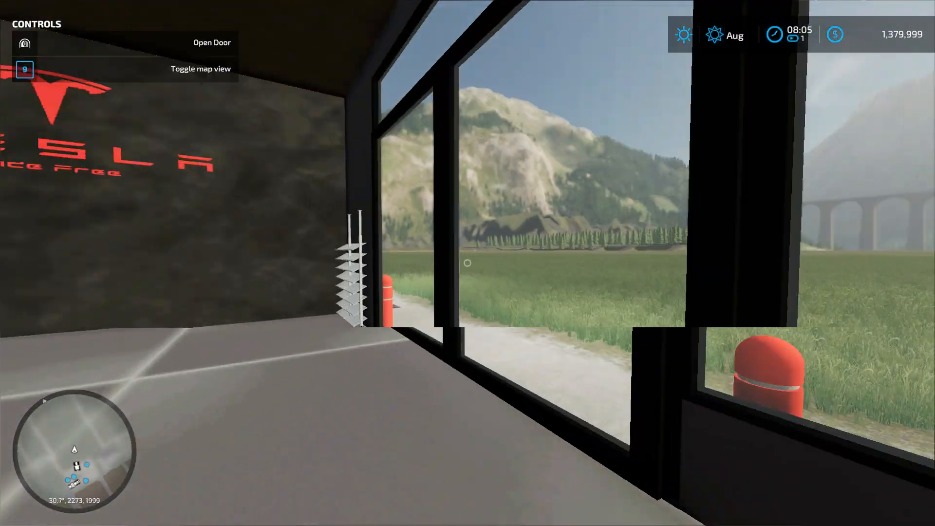
key("s")
key("w")
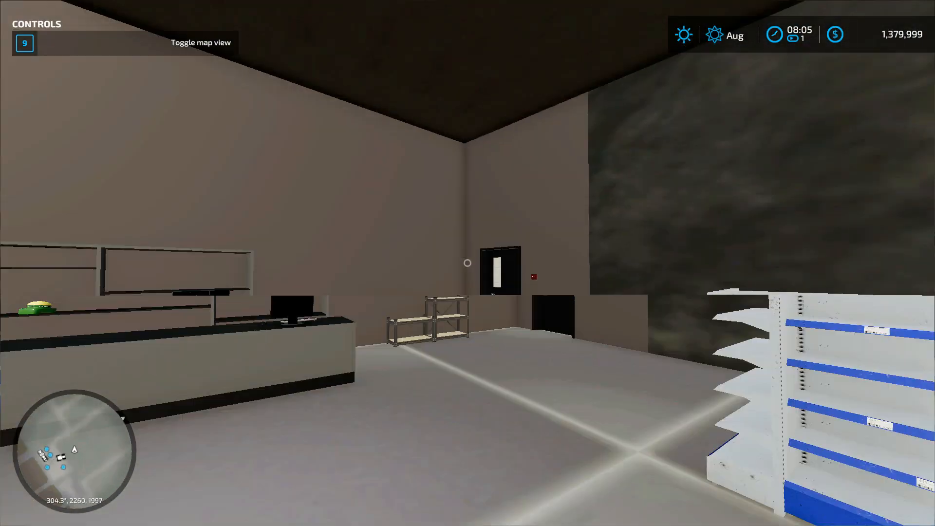
Test opening the showroom's black corner door and walk through it to the pressure washer in the wash bay
key("w")
left_click(468, 263)
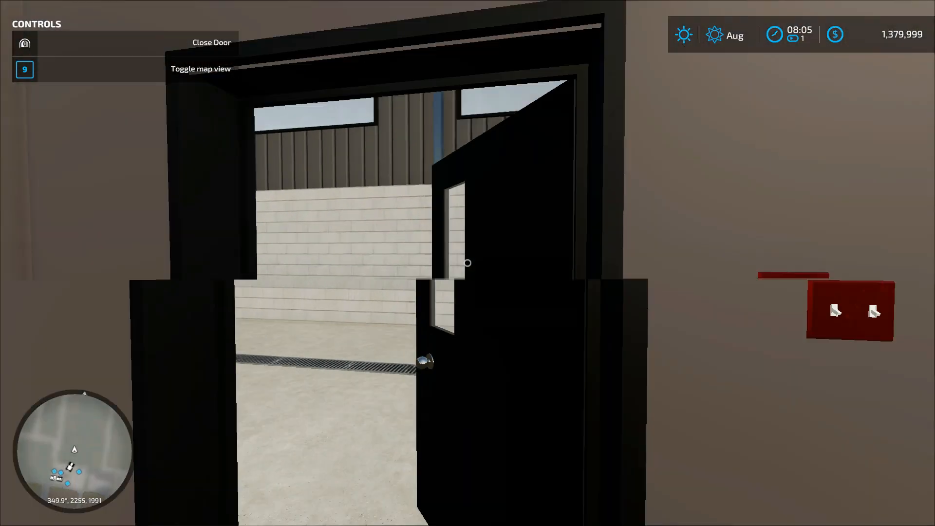
key("w")
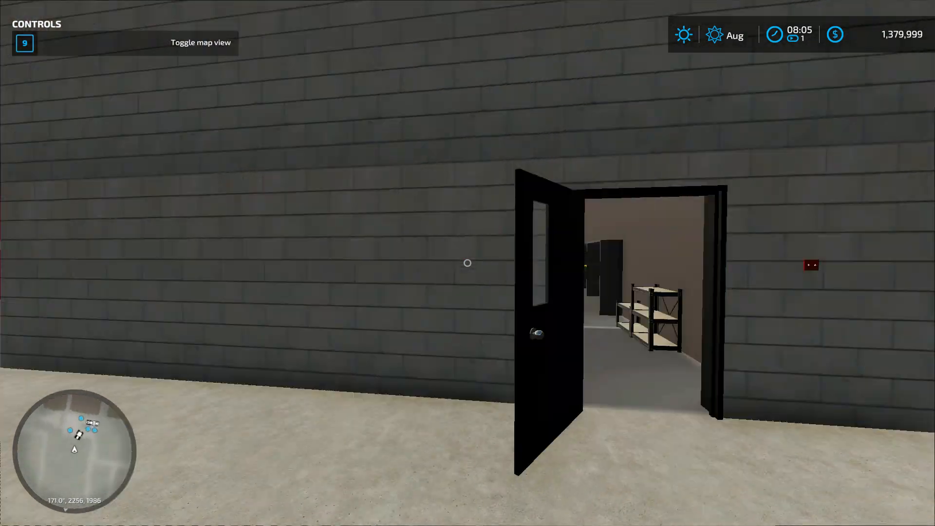
key("w")
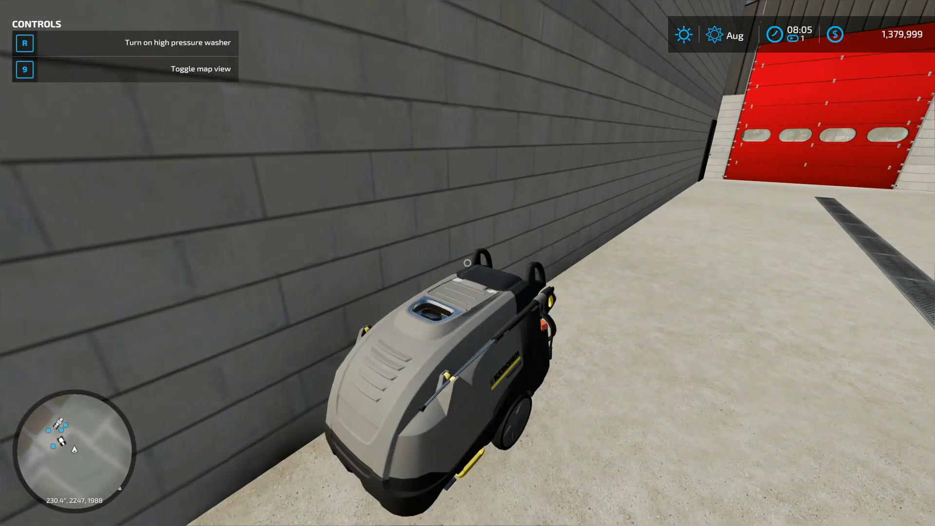
Turn on the wash bay's high pressure washer, test spraying with its lance, and turn it off again
key("r")
left_click_drag(468, 263, 468, 263)
key("9")
key("9")
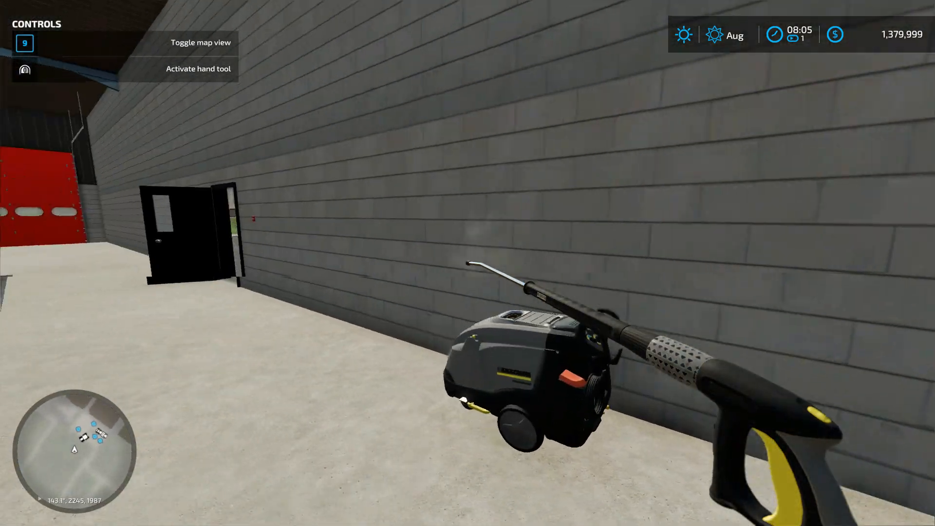
left_click_drag(468, 263, 468, 263)
key("r")
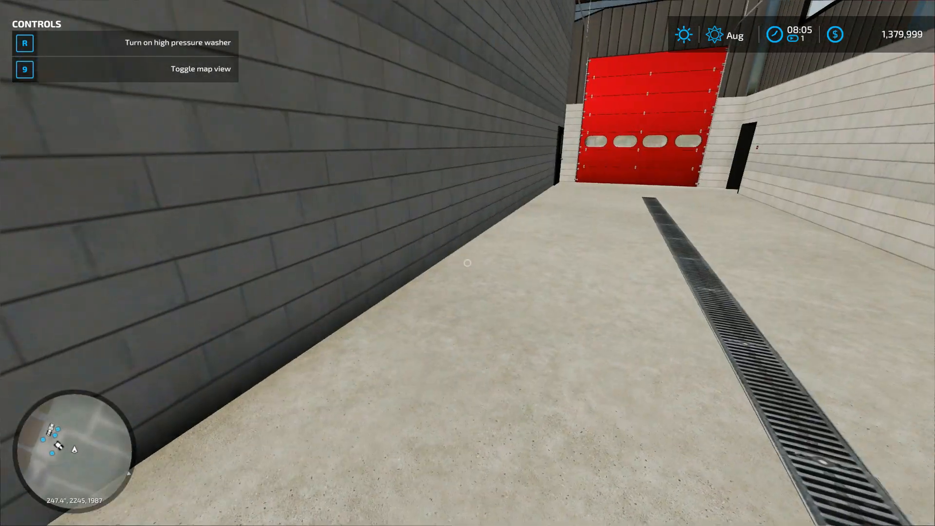
Test opening the wash bay's red garage door and the black door beside it, then step outside
key("w")
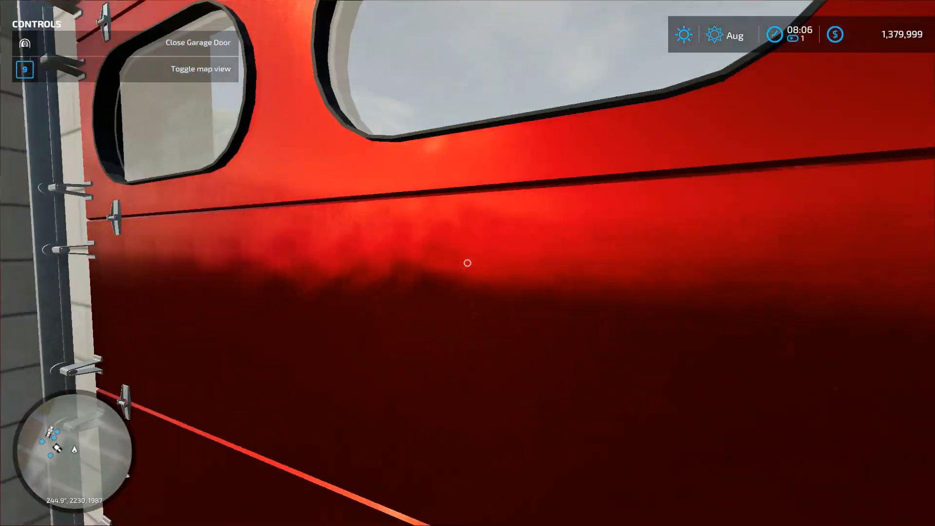
key("w")
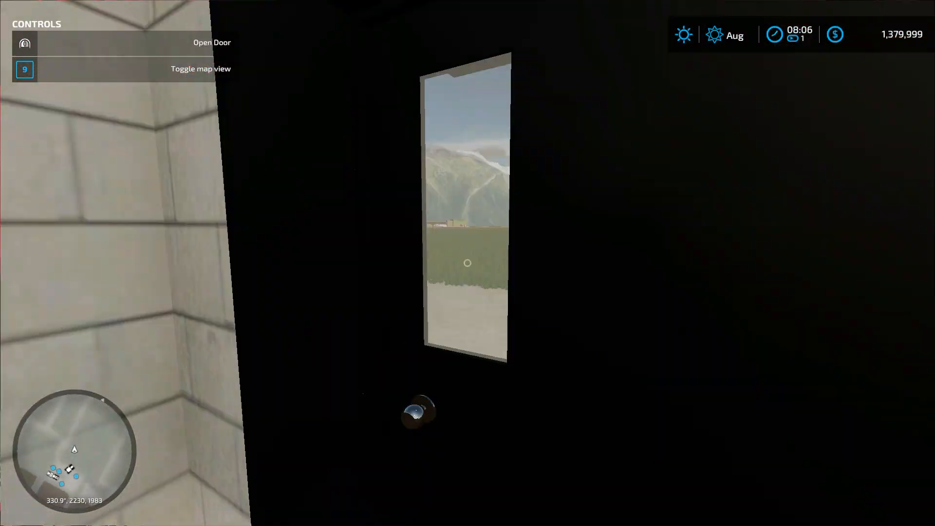
left_click(467, 263)
key("w")
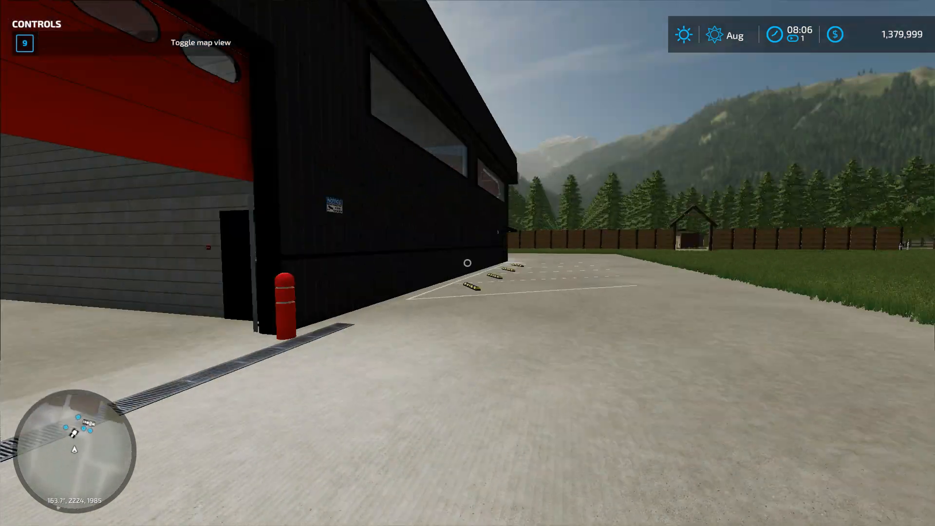
Walk around the building's exterior and inspect the opened doors and storefront from the parking area
key("w")
key("w")
key("w")
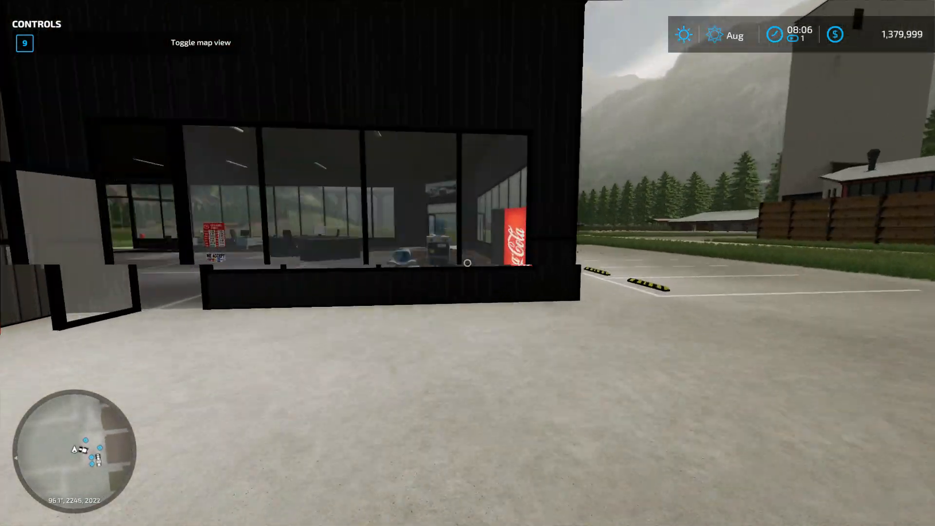
key("w")
key("d")
key("s")
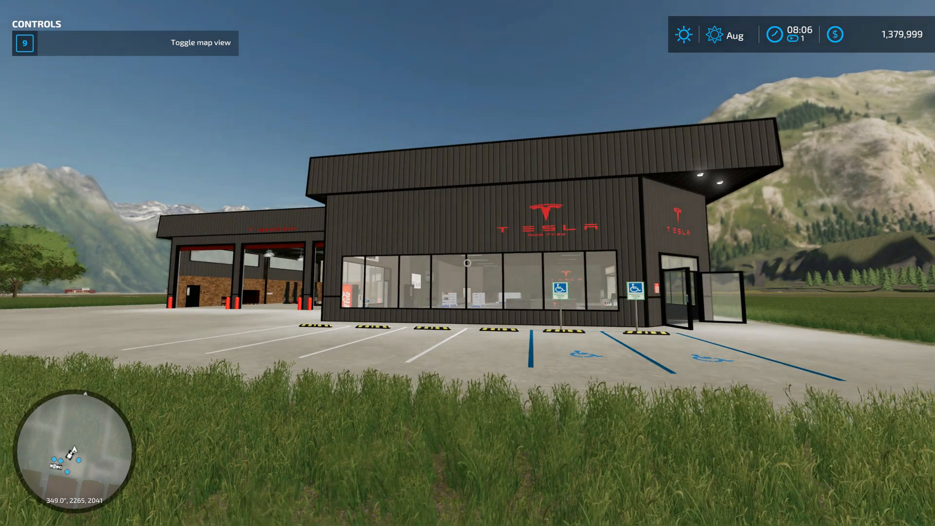
key("w")
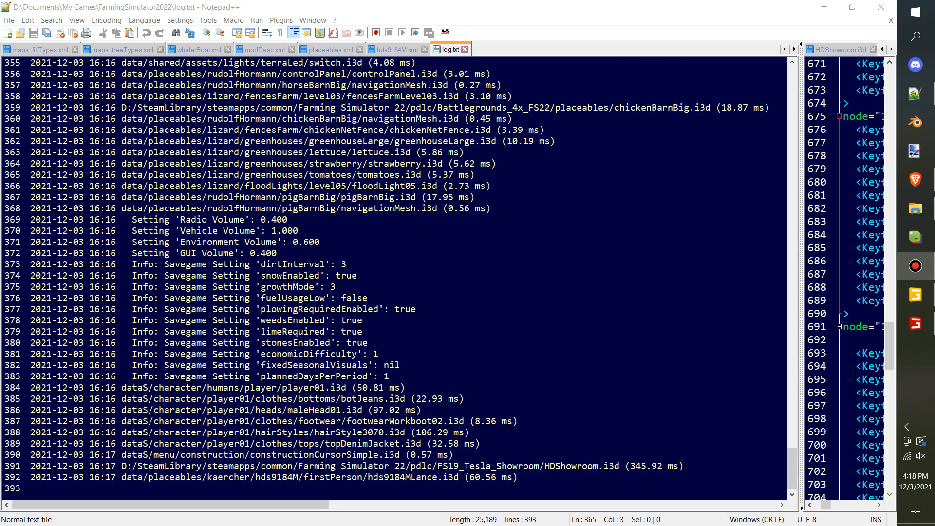
Switch to Notepad++ and check the latest log.txt entries for errors from the showroom mod
left_click_drag(522, 477, 120, 202)
left_click(339, 267)
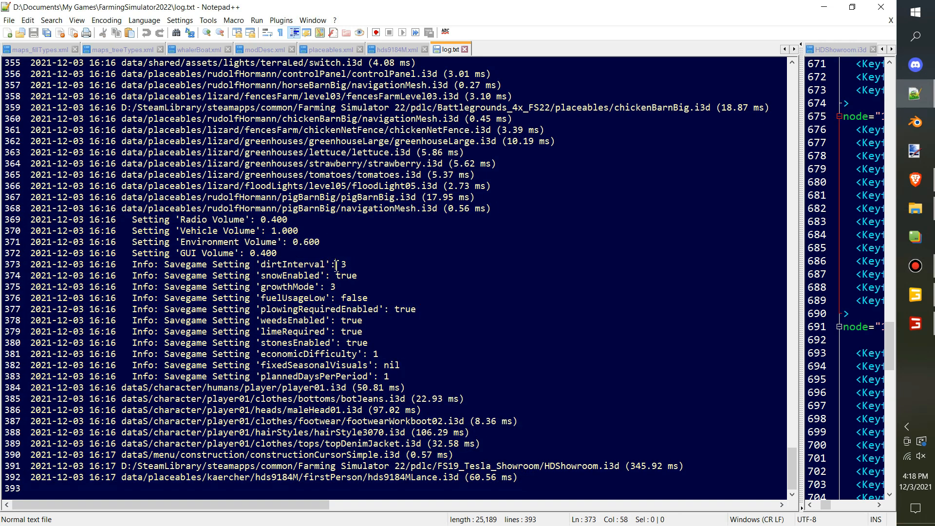